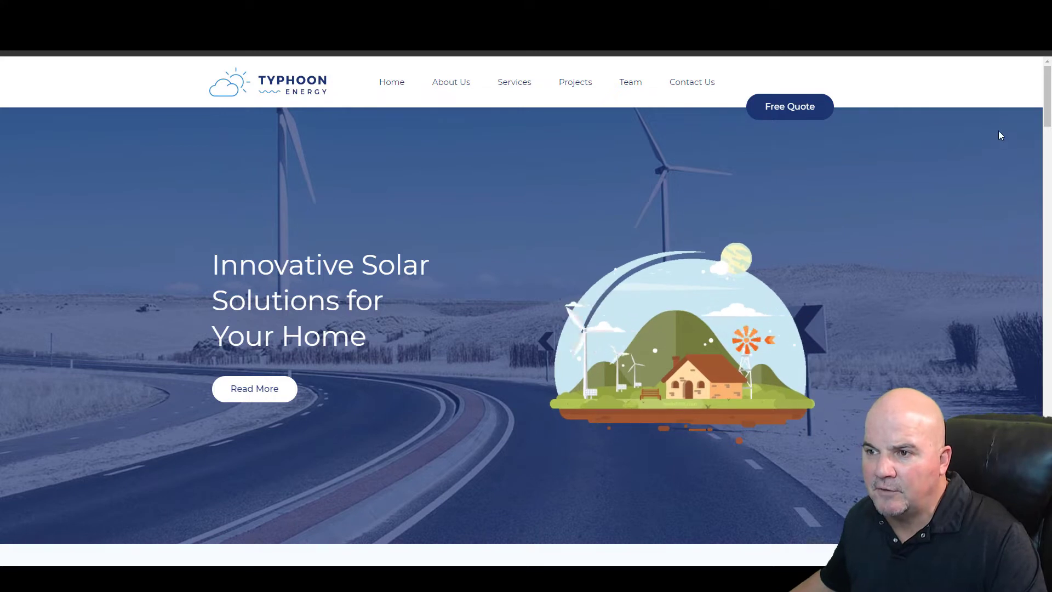
# Scroll the Accounts list down to Solar 123 and view its account details
pyautogui.scroll(-1, 680, 329)
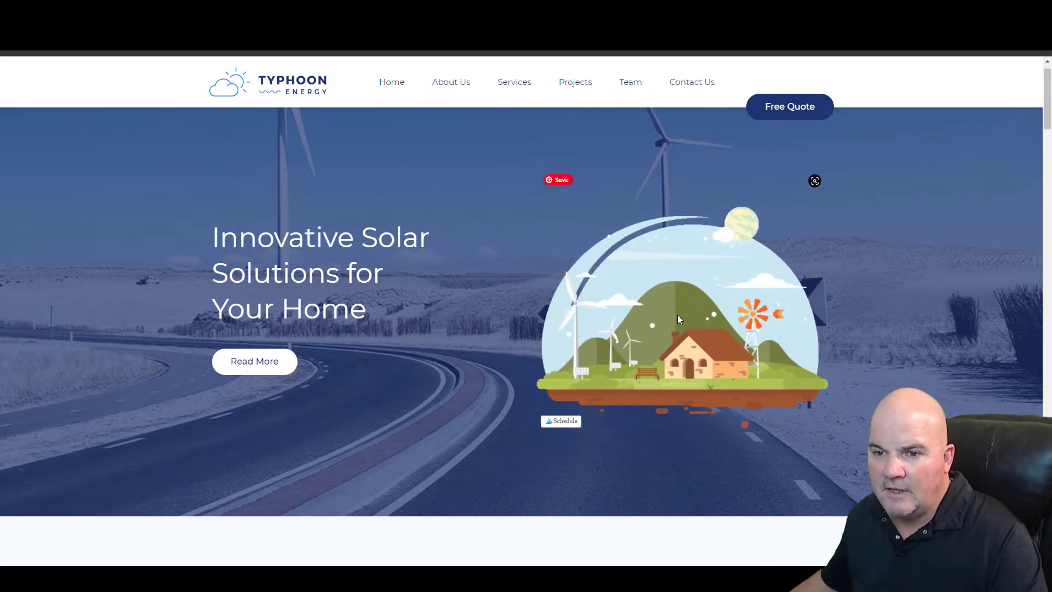
pyautogui.scroll(-5, 937, 244)
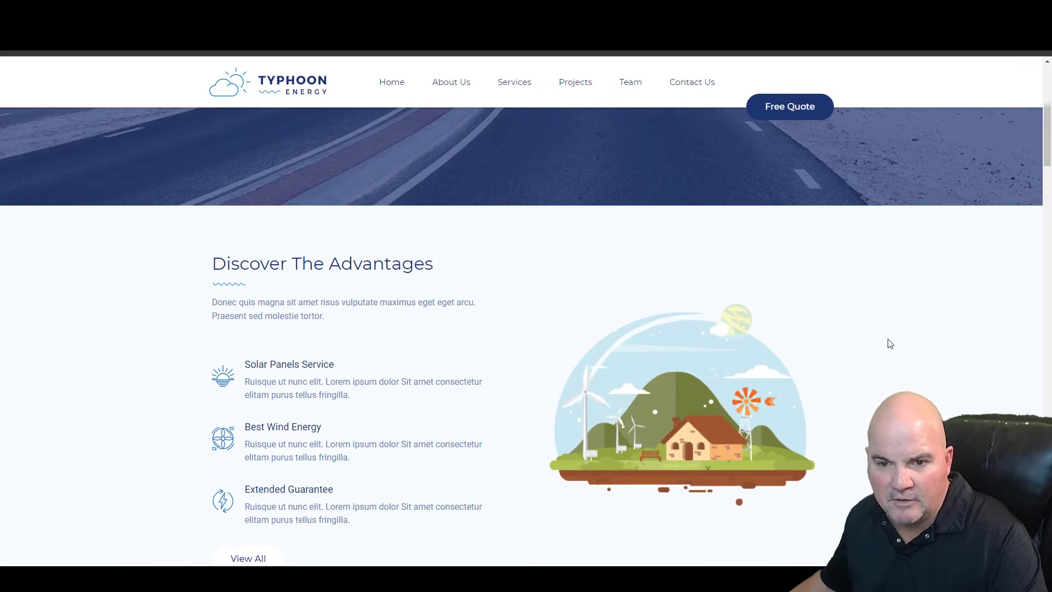
pyautogui.scroll(-5, 891, 344)
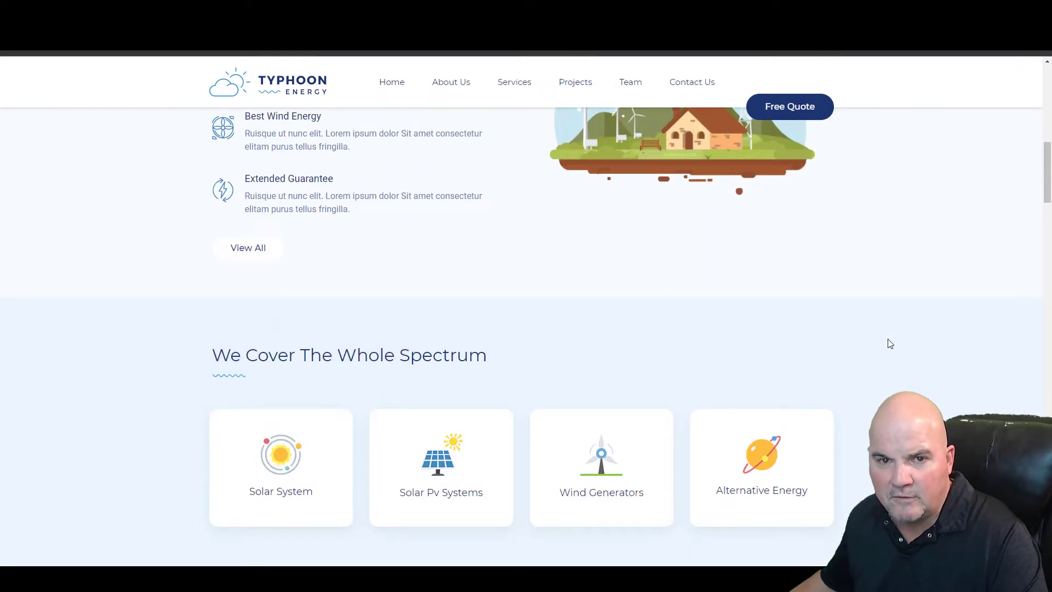
pyautogui.scroll(-15, 891, 344)
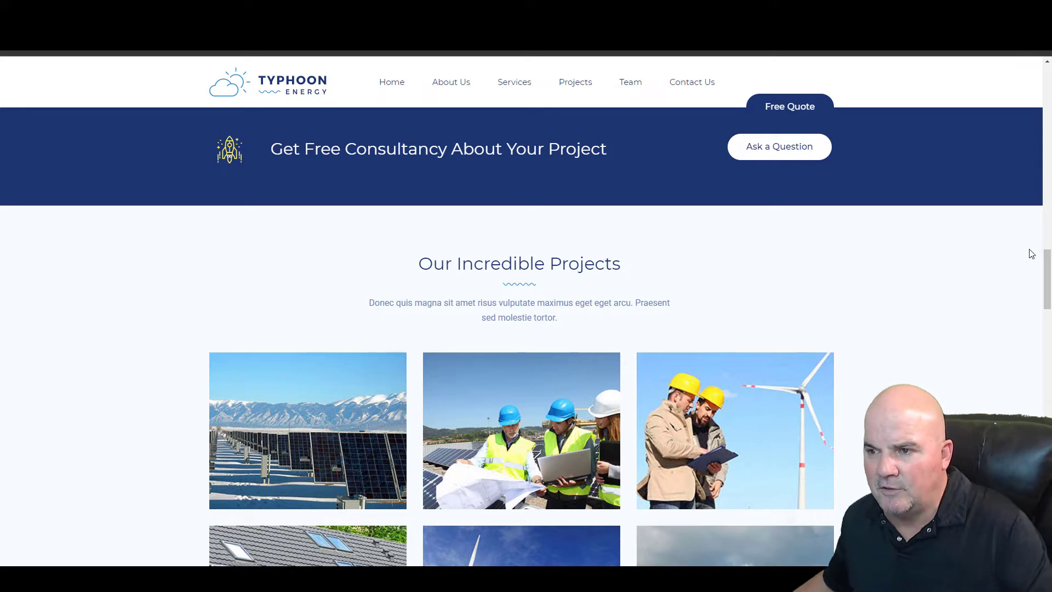
pyautogui.moveTo(1047, 278); pyautogui.dragTo(1040, 352)
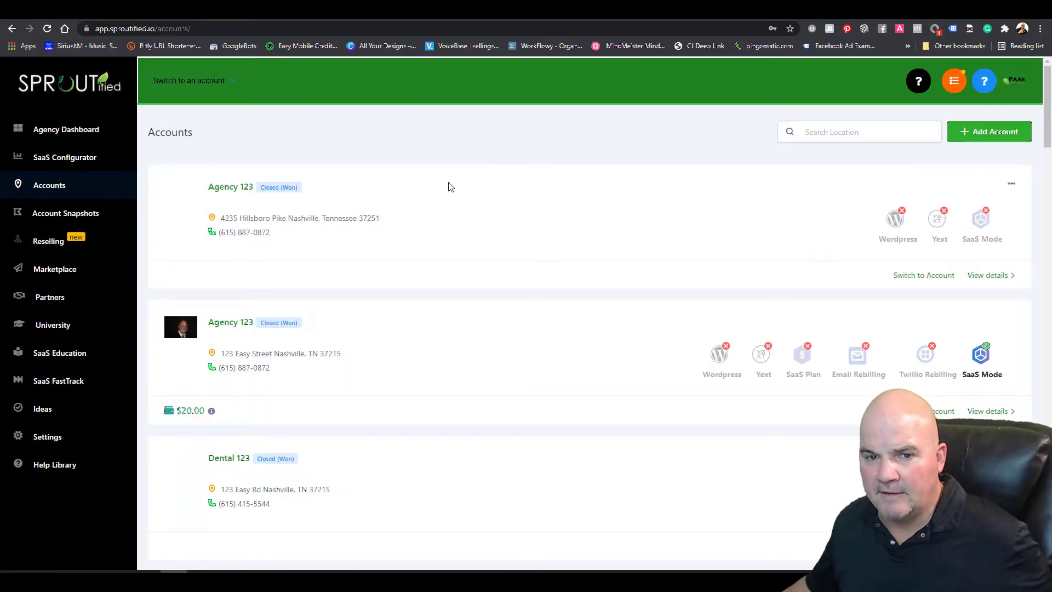
pyautogui.scroll(-20, 571, 323)
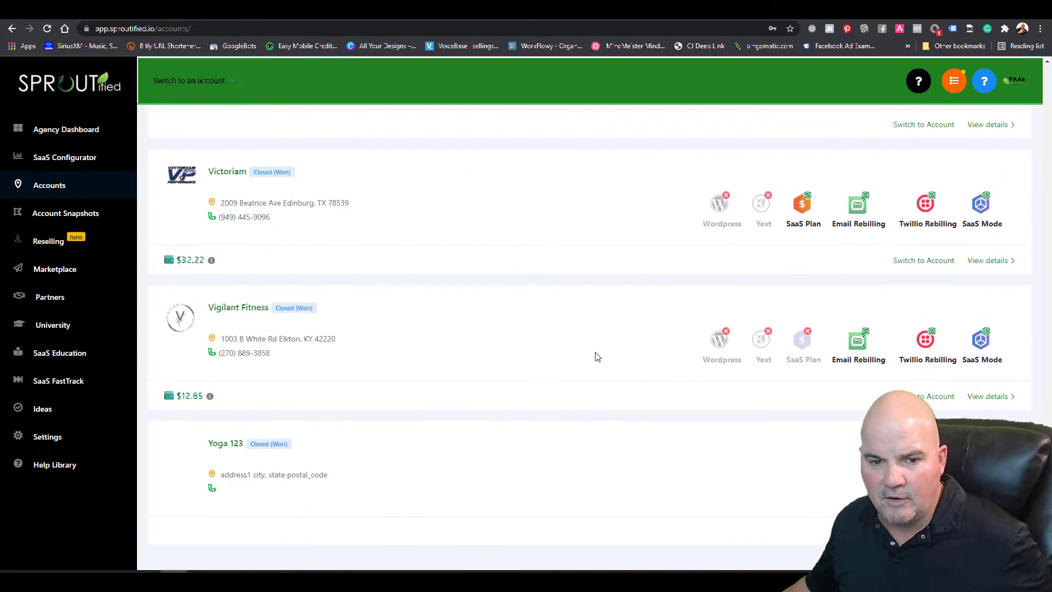
pyautogui.scroll(10, 596, 358)
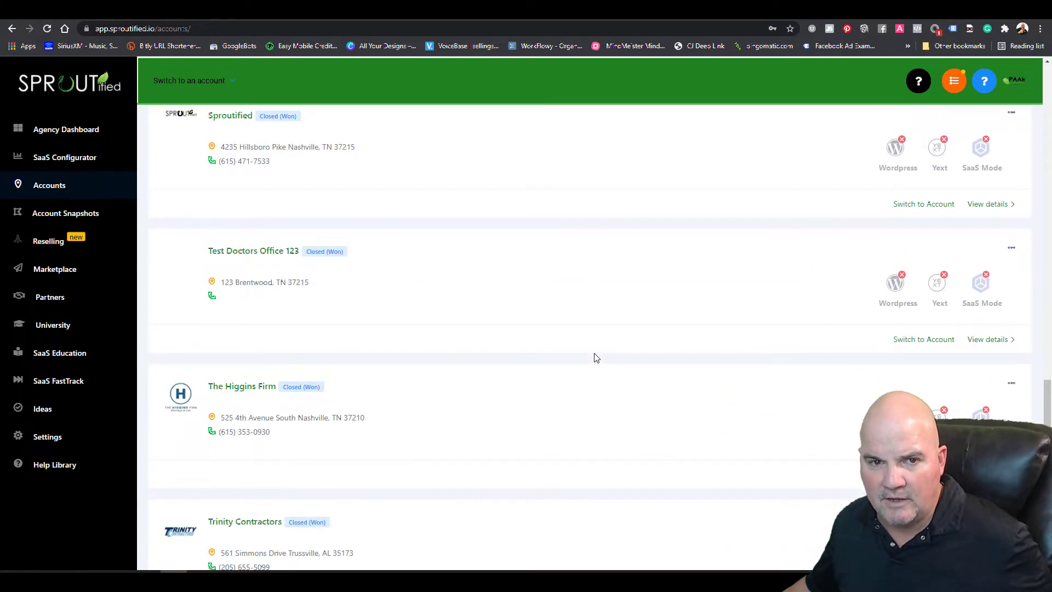
pyautogui.scroll(5, 596, 357)
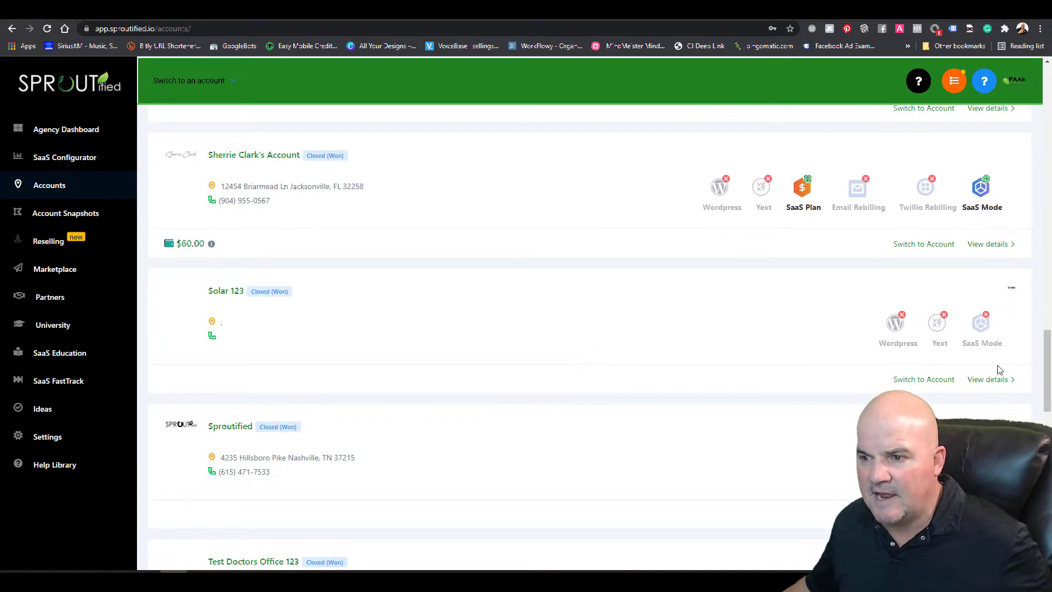
pyautogui.click(989, 379)
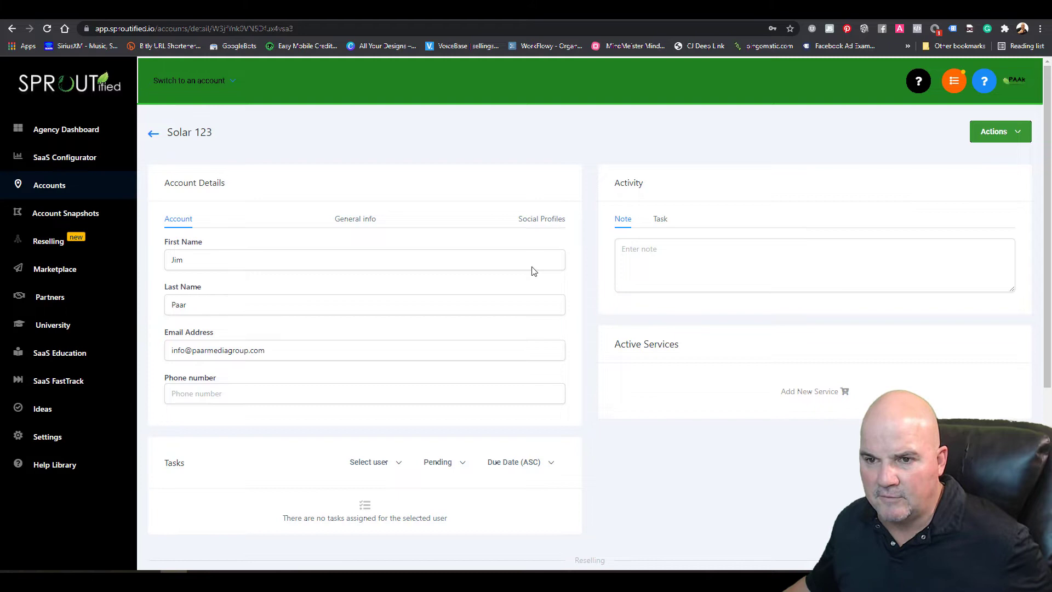
# Load a snapshot into Solar 123, choosing Vertical - Solar Snapshot, and proceed to asset selection
pyautogui.click(998, 132)
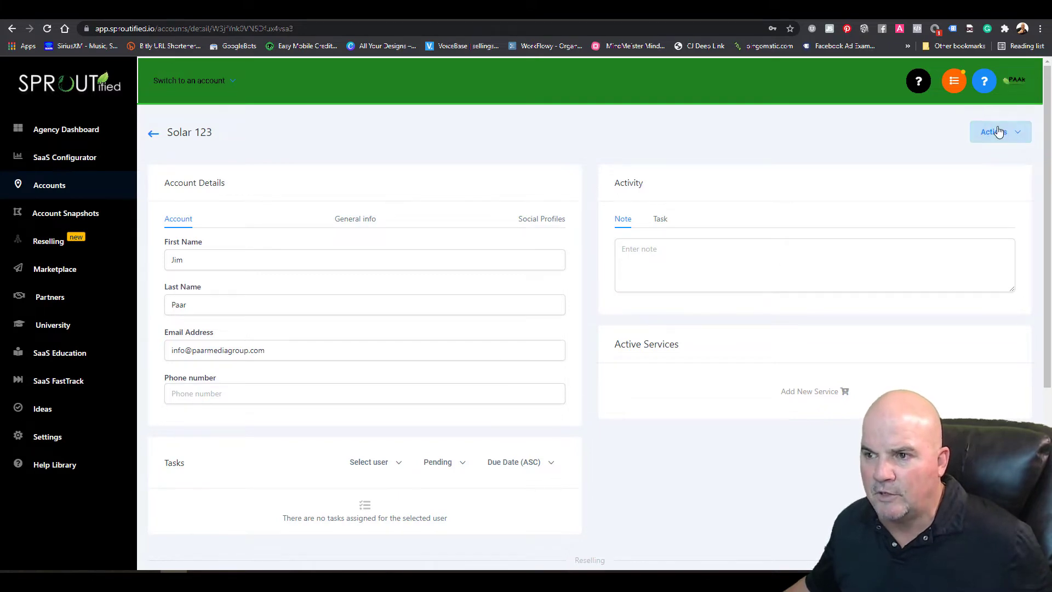
pyautogui.click(965, 159)
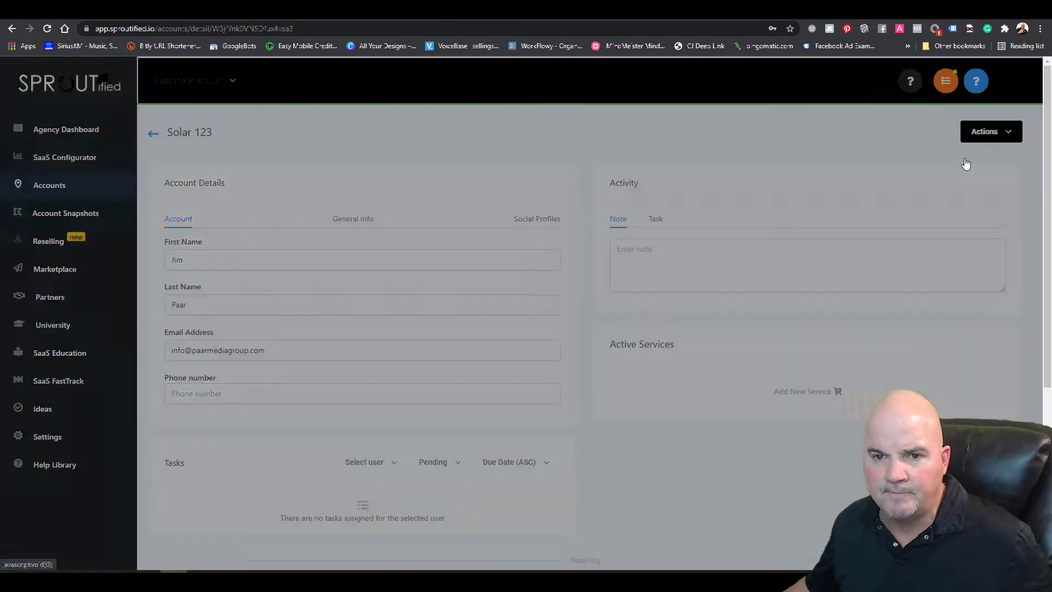
pyautogui.click(550, 238)
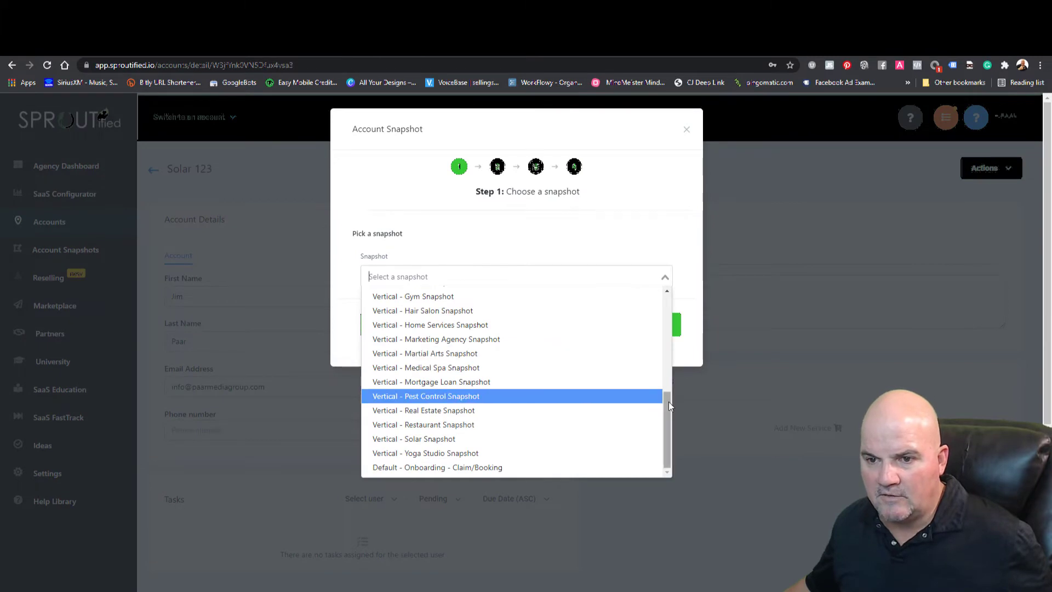
pyautogui.moveTo(667, 410); pyautogui.dragTo(666, 399)
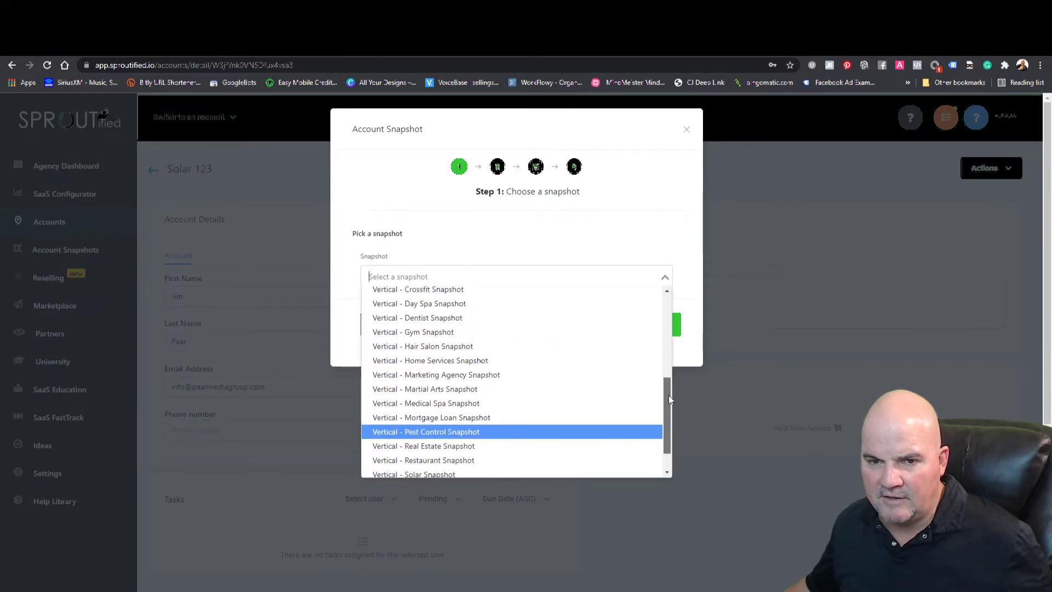
pyautogui.moveTo(665, 394); pyautogui.dragTo(660, 413)
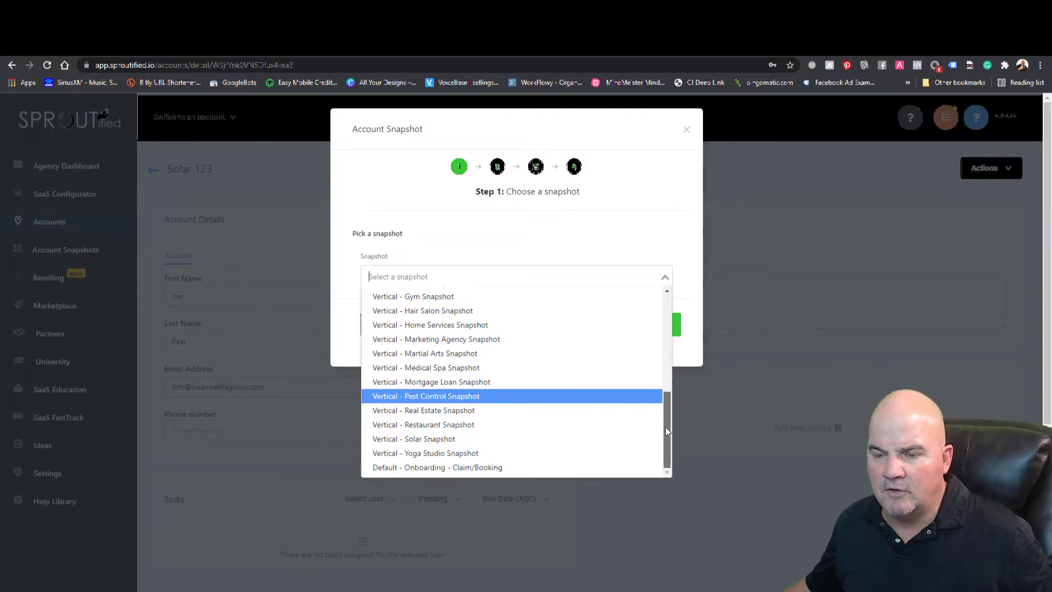
pyautogui.click(405, 439)
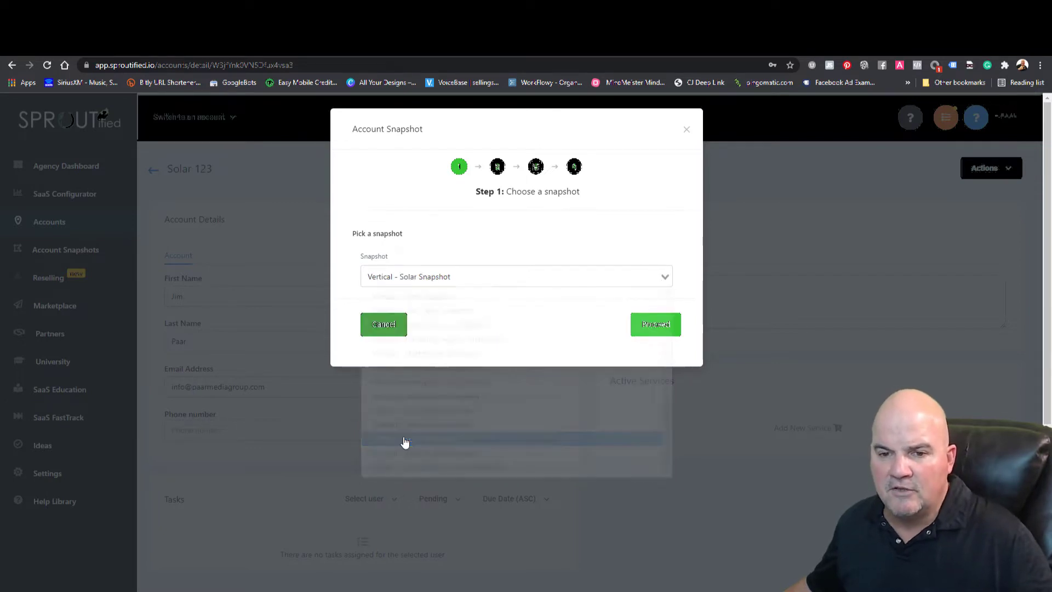
pyautogui.click(654, 331)
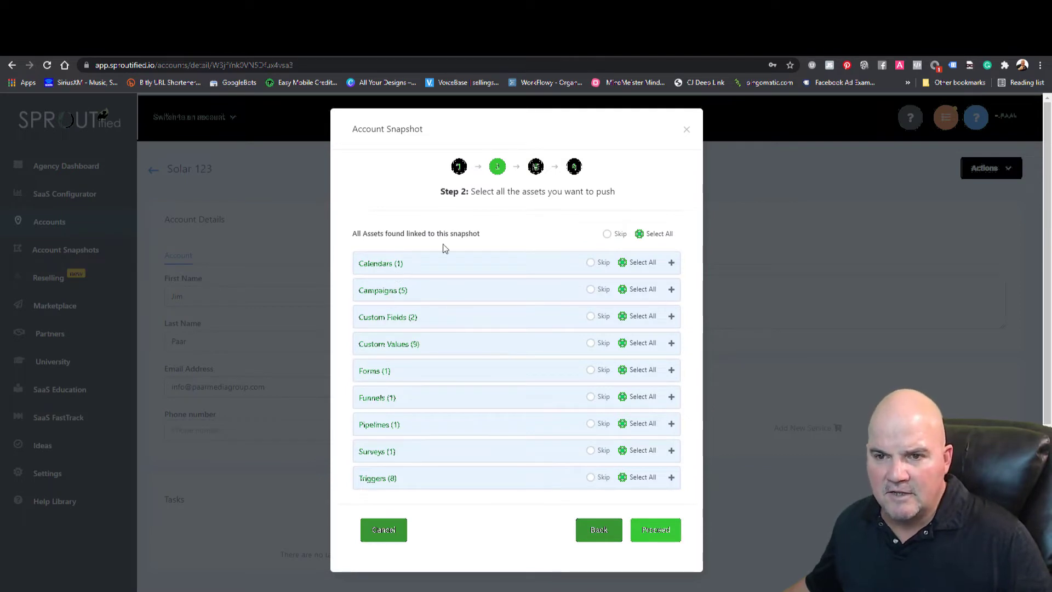
# Expand and collapse Calendars and Campaigns to review the snapshot's 1 calendar and 5 campaigns
pyautogui.click(671, 264)
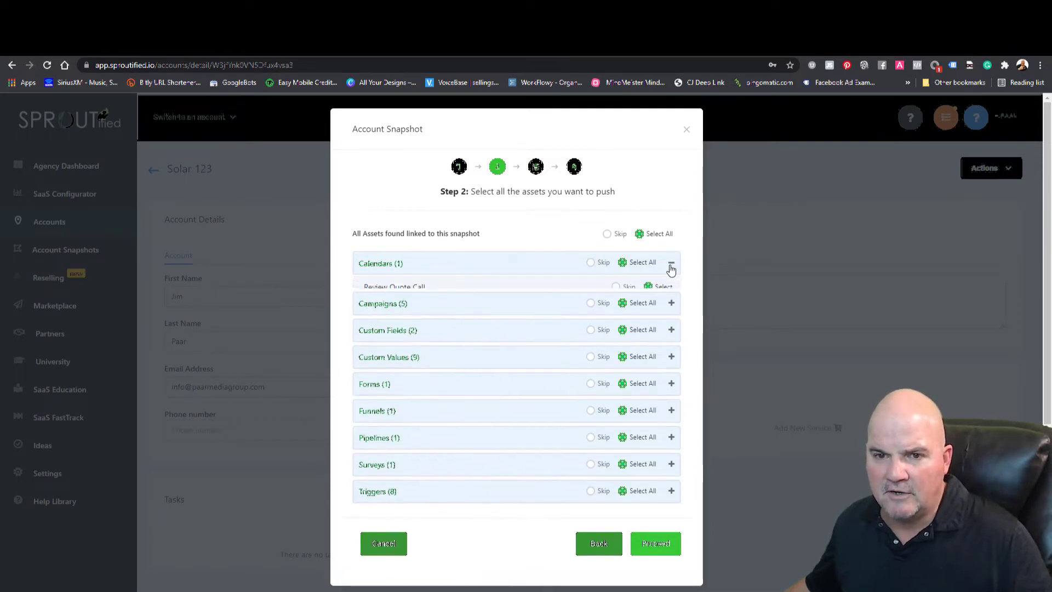
pyautogui.click(670, 264)
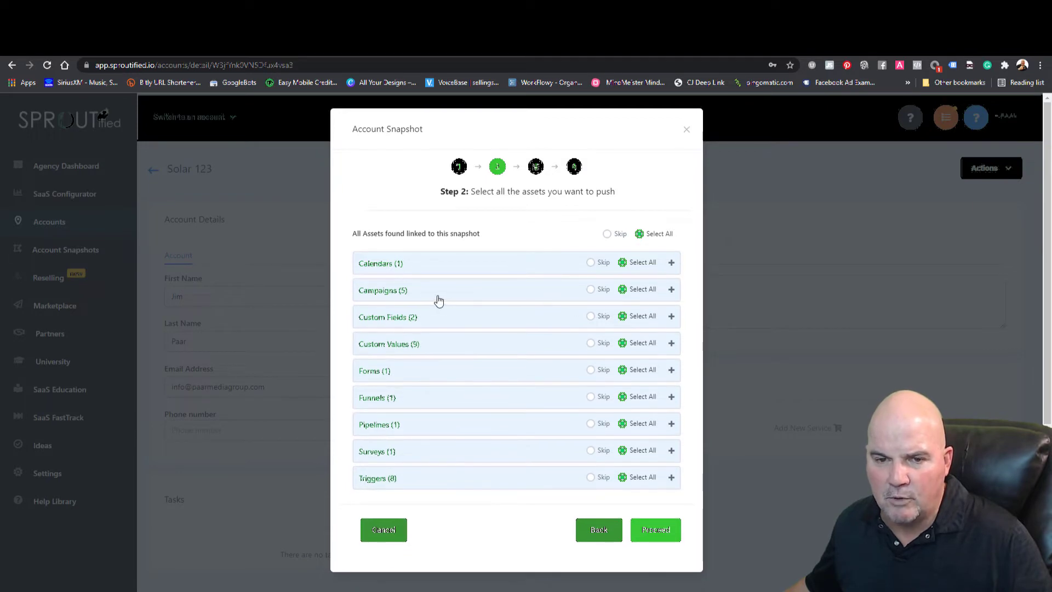
pyautogui.click(670, 290)
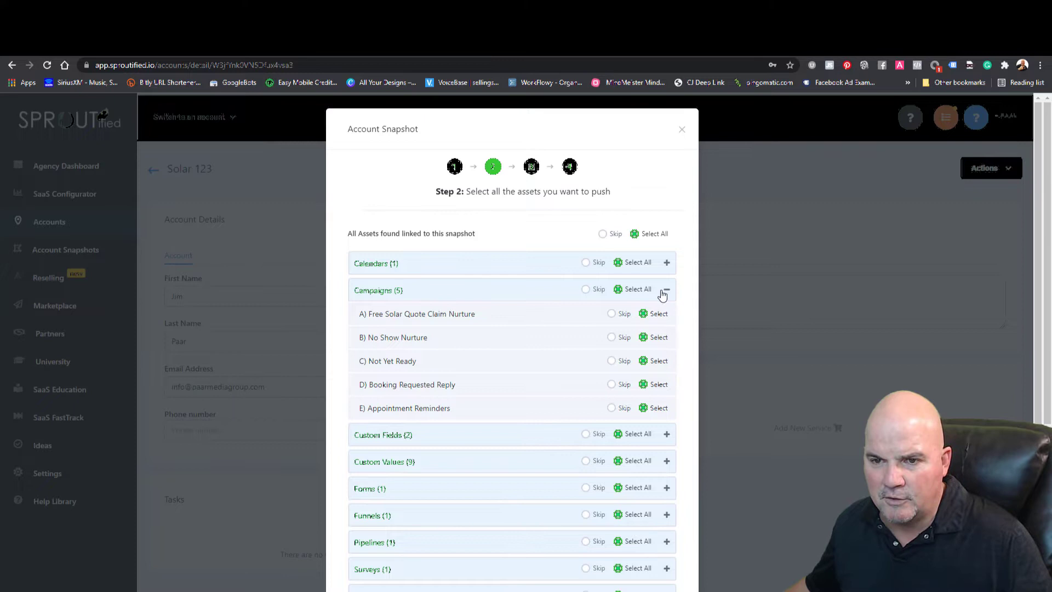
pyautogui.click(670, 294)
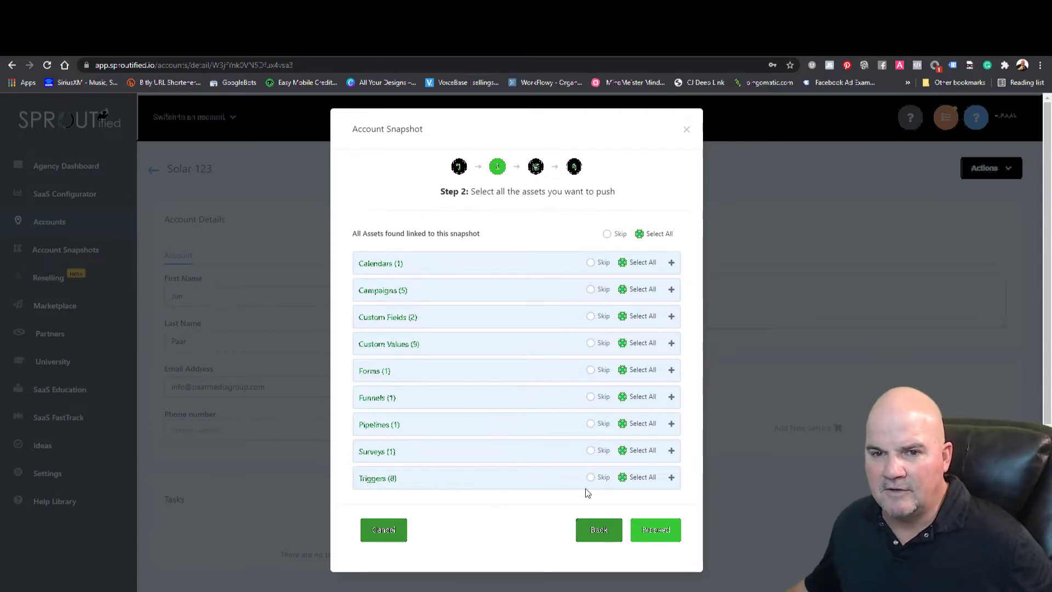
# Push all assets, overwrite the conflicting Solar 123 asset, and confirm by typing 'Confirm'
pyautogui.click(644, 525)
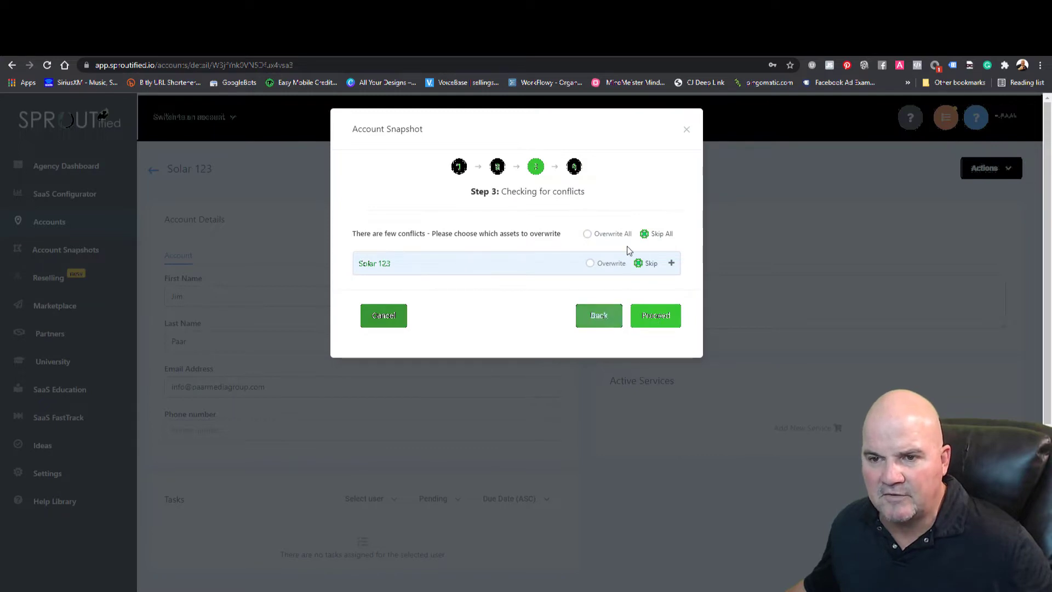
pyautogui.click(592, 264)
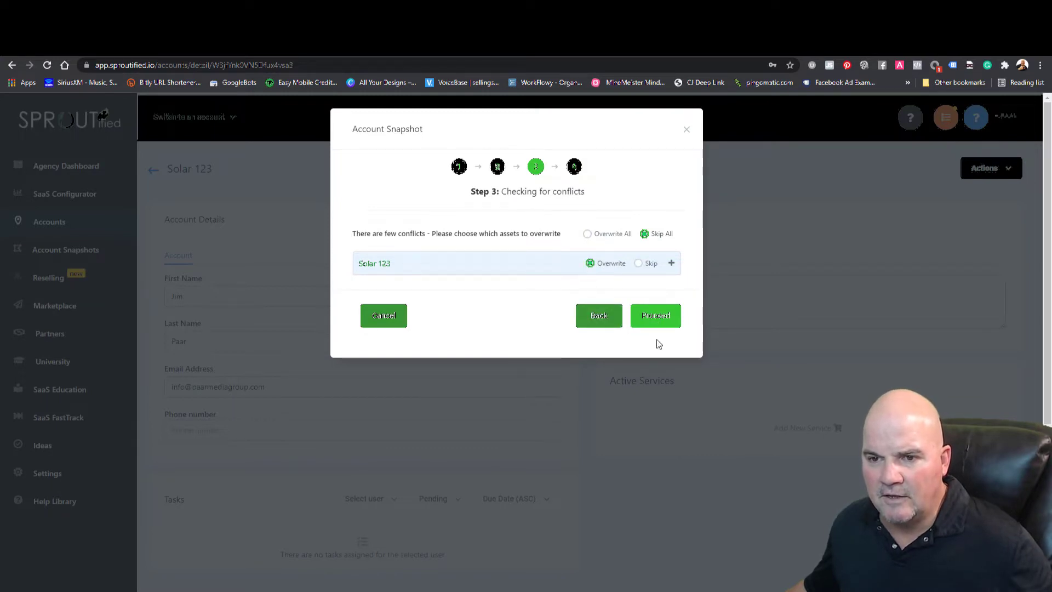
pyautogui.click(661, 322)
pyautogui.click(502, 265)
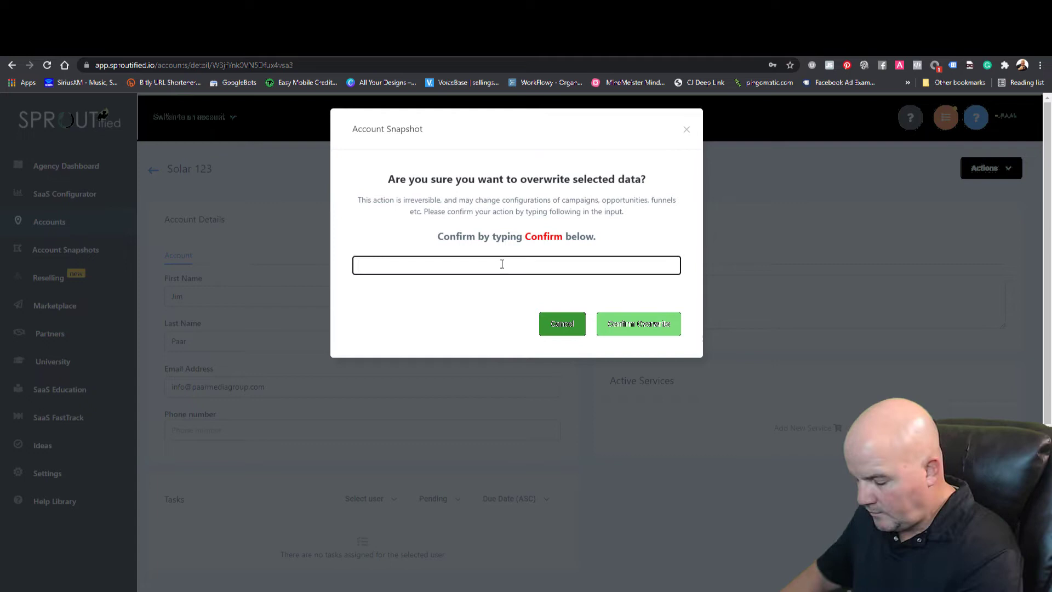
pyautogui.write('Confirm')
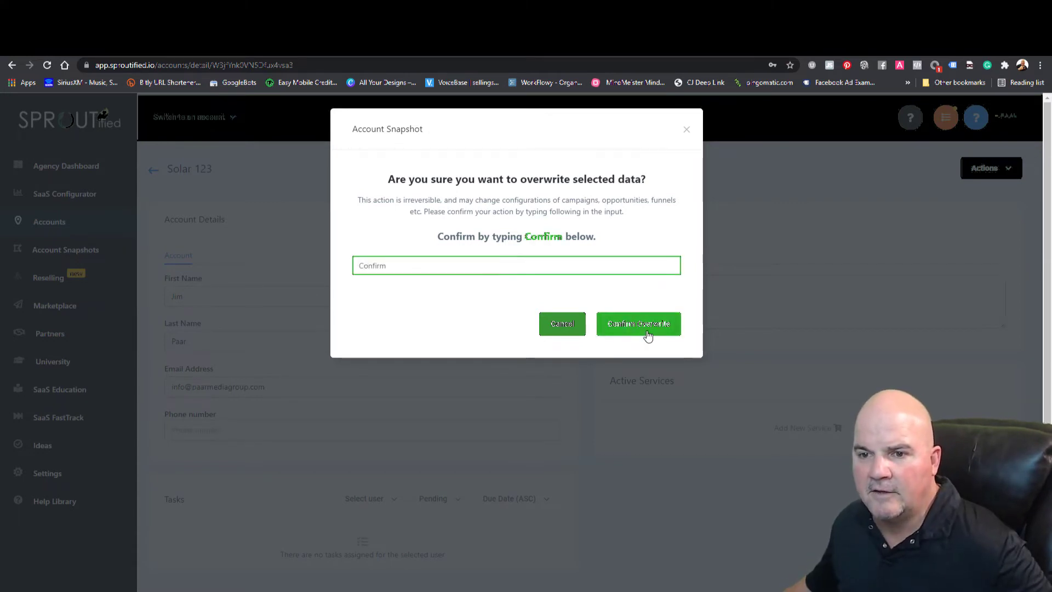
pyautogui.click(646, 331)
pyautogui.click(653, 279)
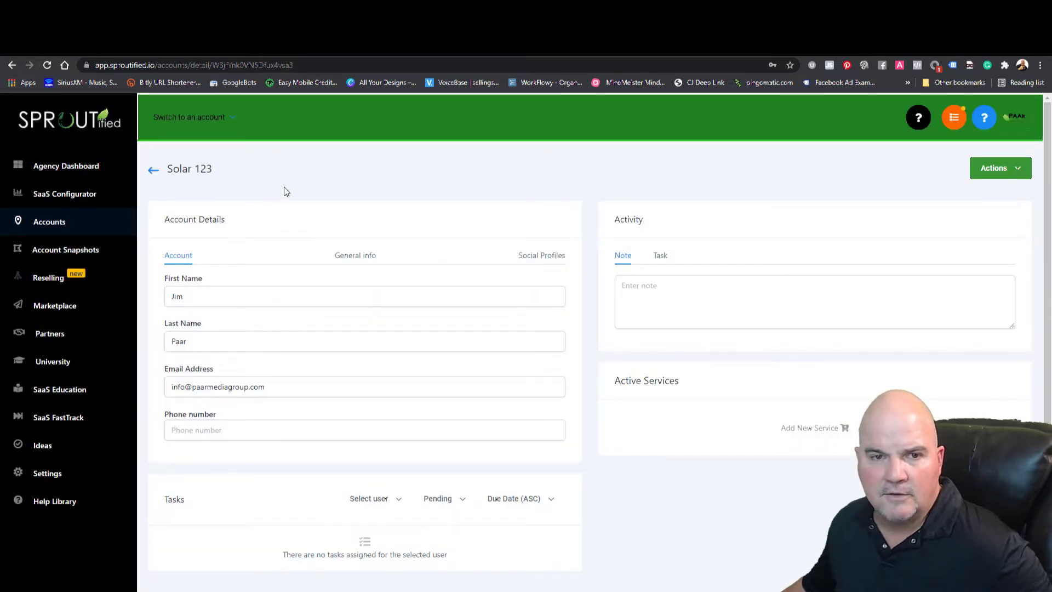
# Switch to the Test 4 Company sub-account and dismiss its get-a-phone-number banner
pyautogui.click(200, 117)
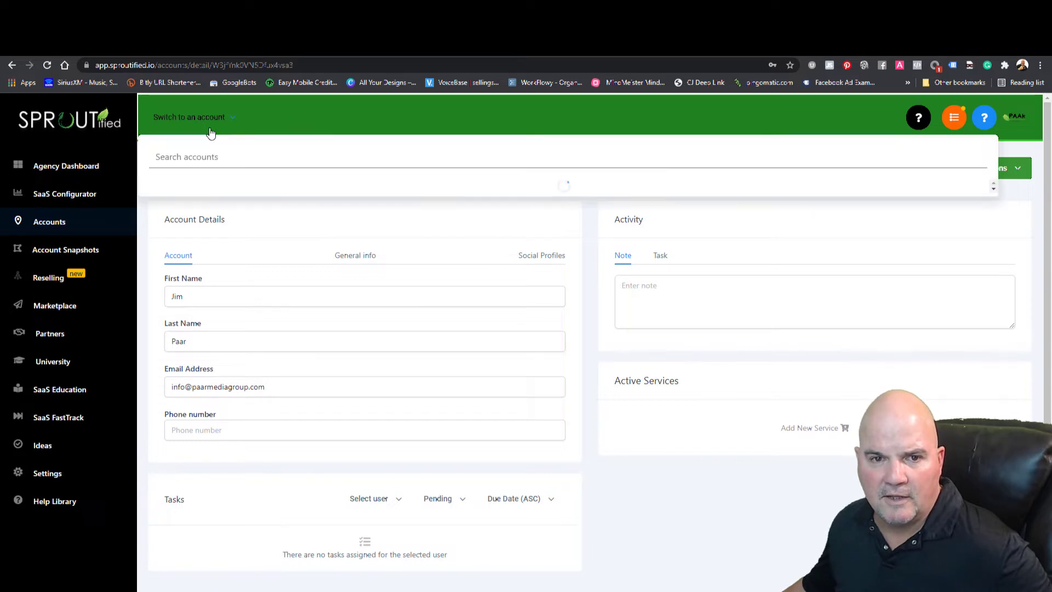
pyautogui.scroll(-4, 270, 351)
pyautogui.scroll(6, 269, 351)
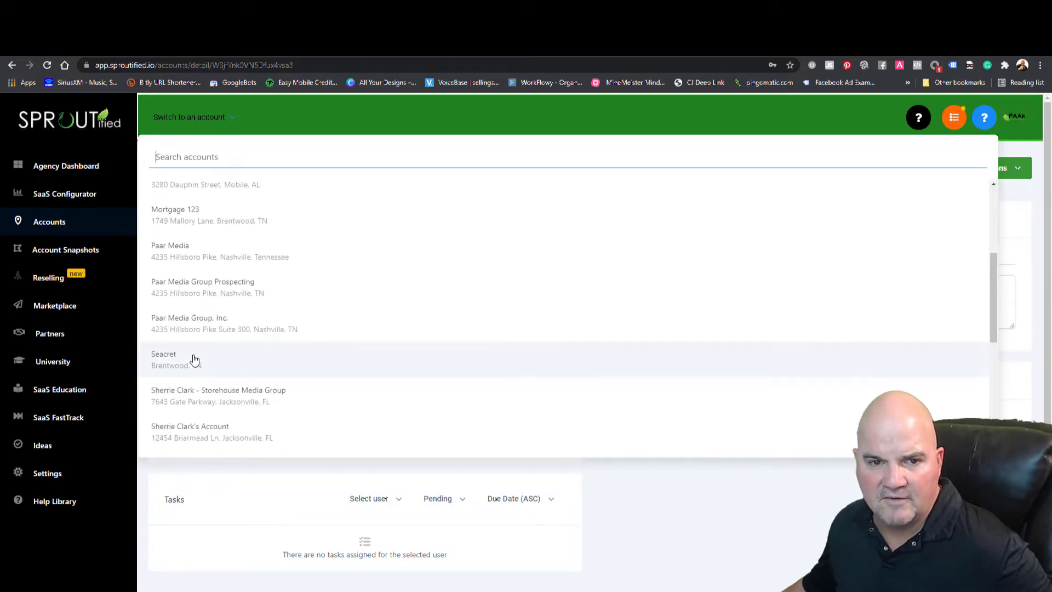
pyautogui.scroll(-5, 210, 403)
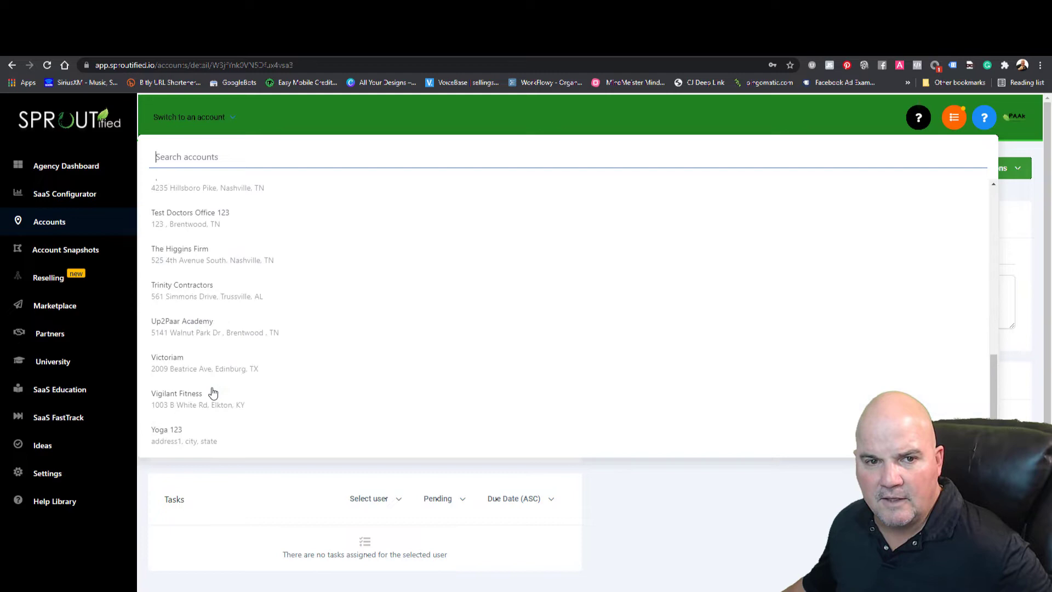
pyautogui.moveTo(992, 399); pyautogui.dragTo(992, 370)
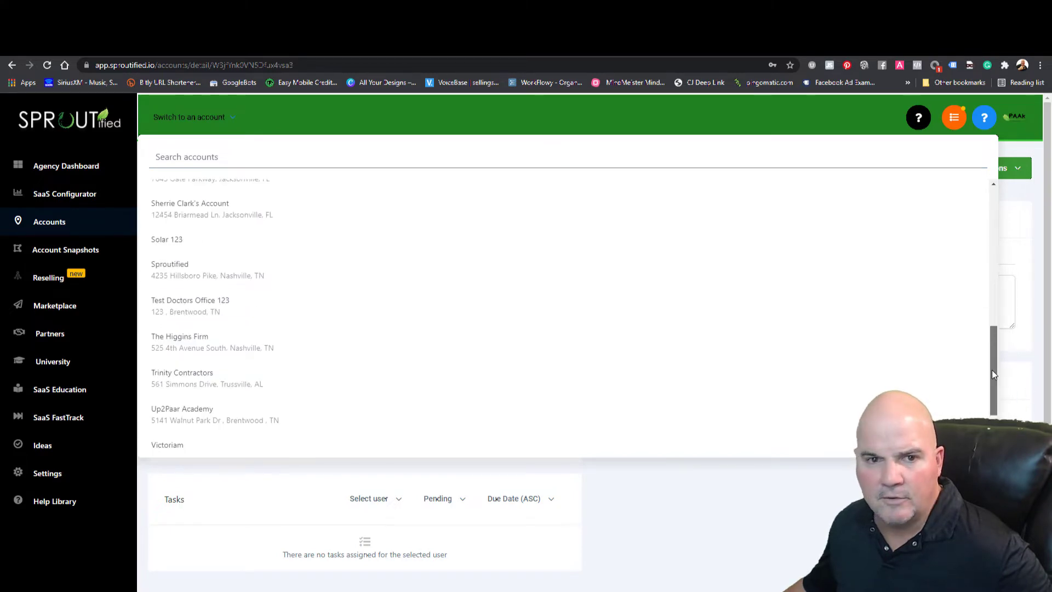
pyautogui.click(179, 248)
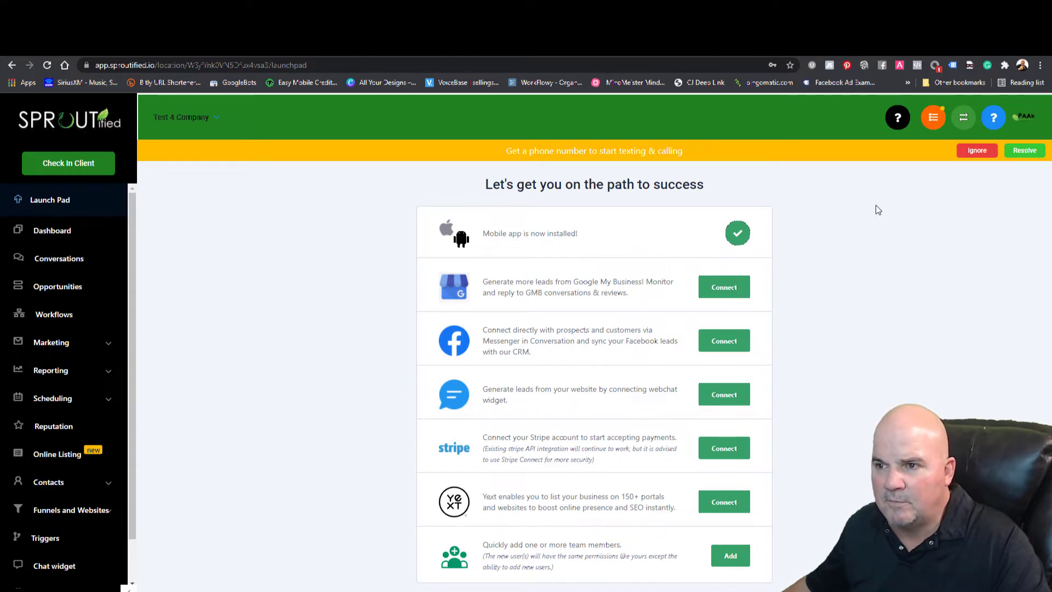
pyautogui.click(971, 155)
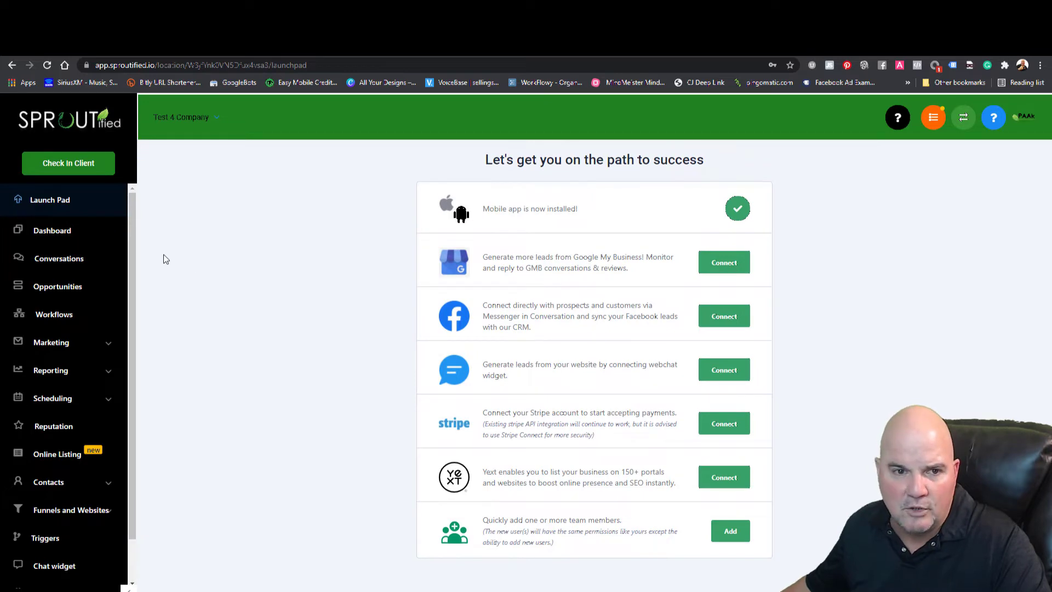
# Open Test 4 Company's dashboard, close the Yext promotion banner, and open the account switcher
pyautogui.click(52, 236)
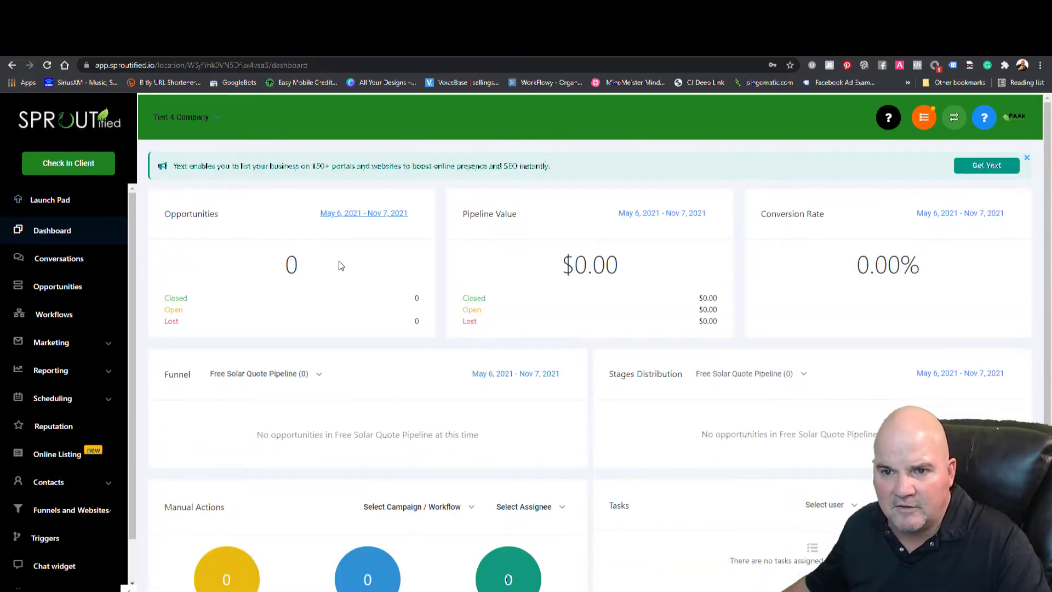
pyautogui.scroll(-3, 718, 358)
pyautogui.scroll(3, 721, 403)
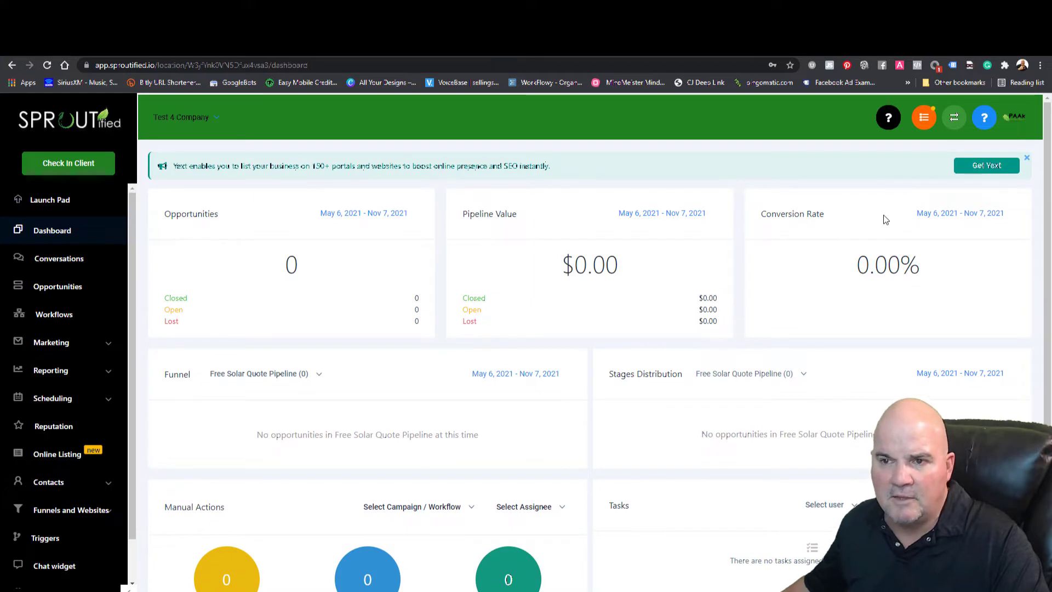
pyautogui.click(1027, 157)
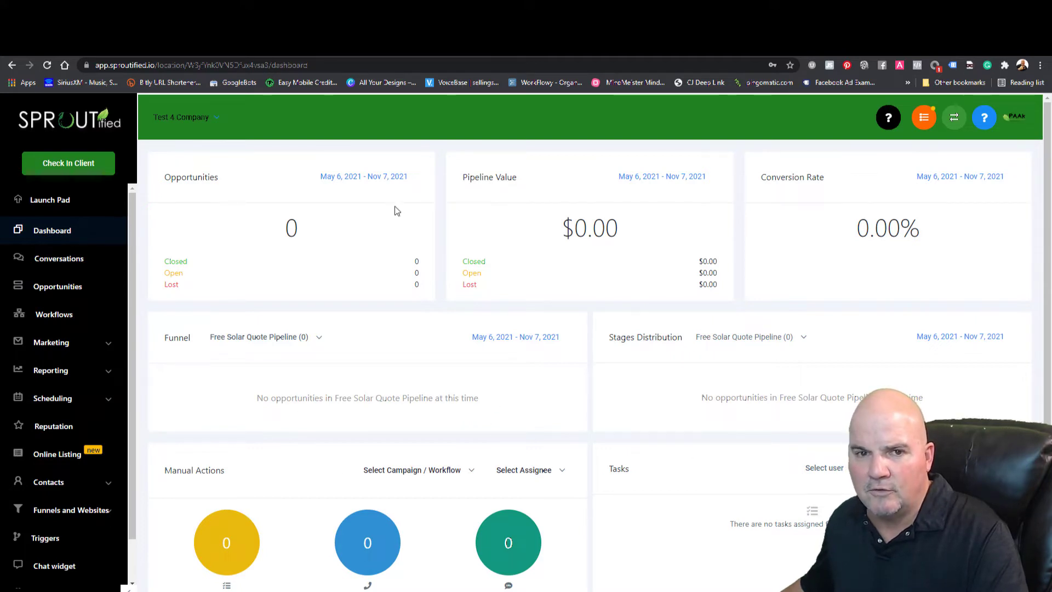
pyautogui.click(208, 118)
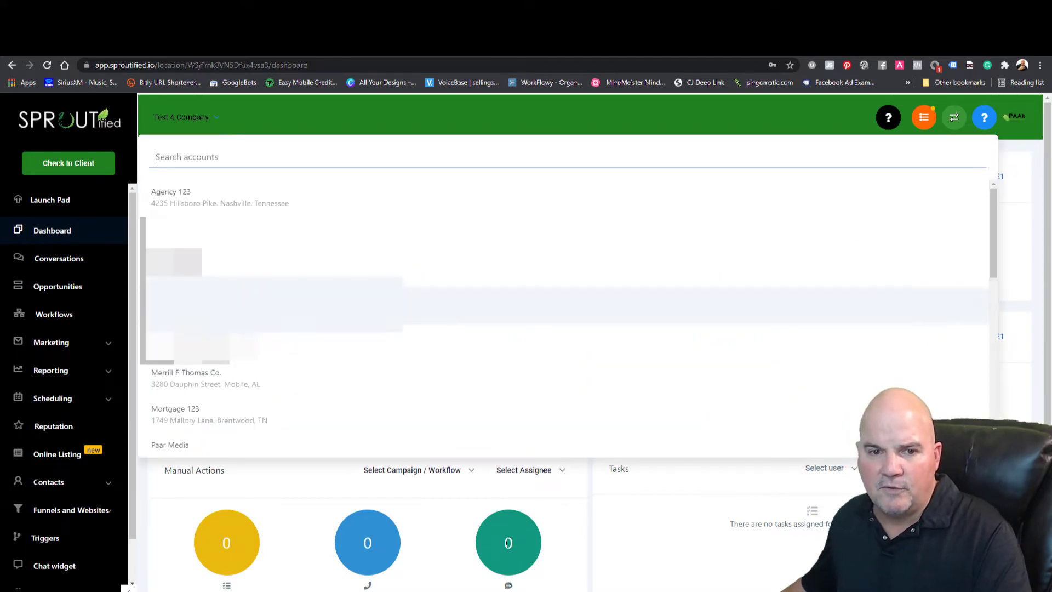
# Switch to a client account with data and scroll its dashboard showing 43 opportunities worth $312,339.00
pyautogui.click(223, 383)
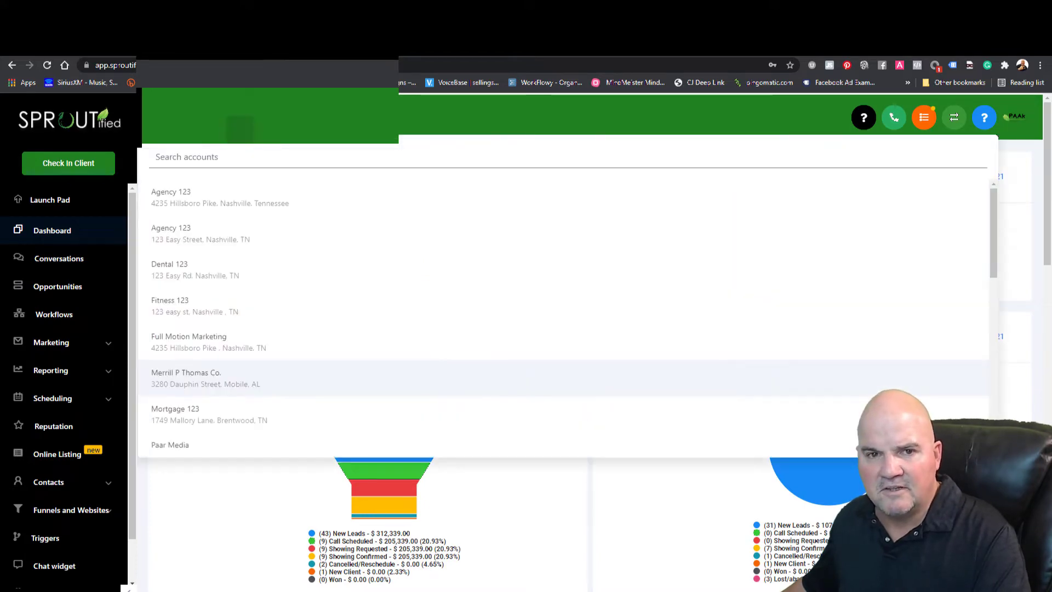
pyautogui.press('Escape')
pyautogui.scroll(-10, 475, 356)
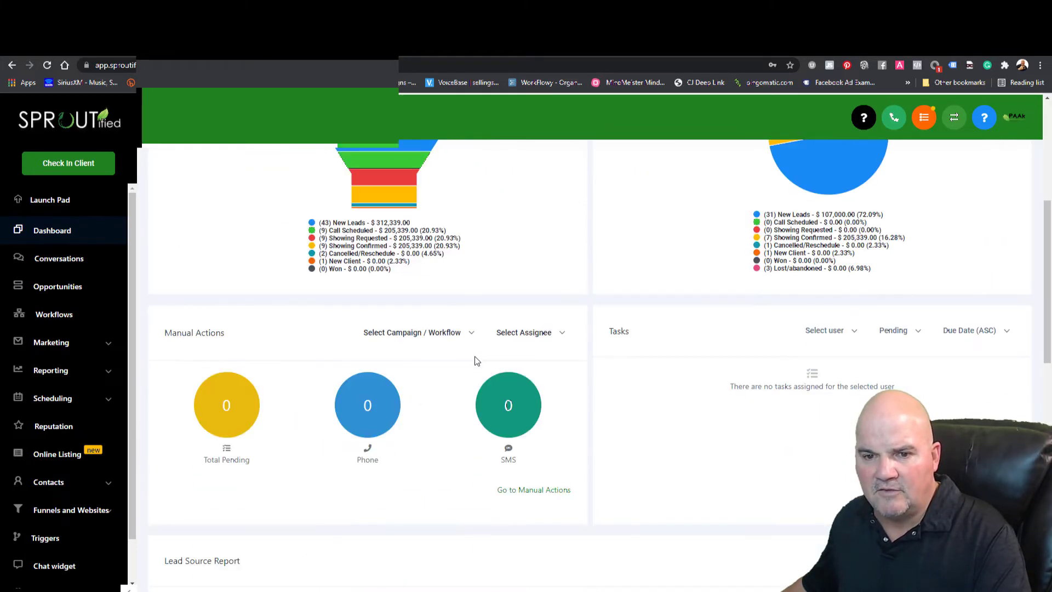
pyautogui.scroll(-5, 478, 358)
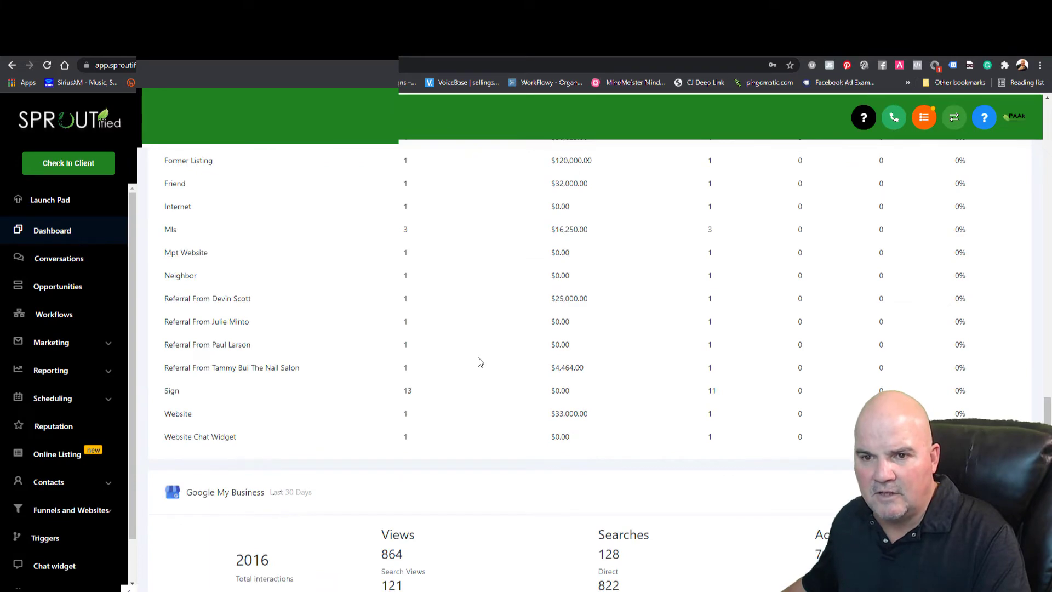
pyautogui.scroll(15, 478, 357)
pyautogui.scroll(-12, 483, 373)
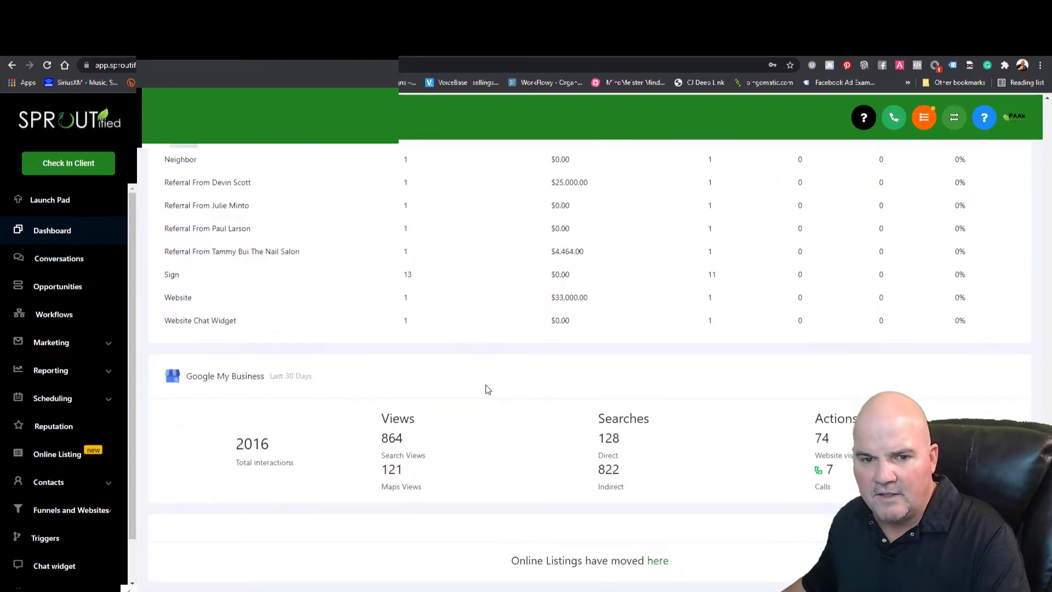
pyautogui.scroll(10, 482, 394)
pyautogui.scroll(2, 469, 400)
pyautogui.scroll(-12, 460, 396)
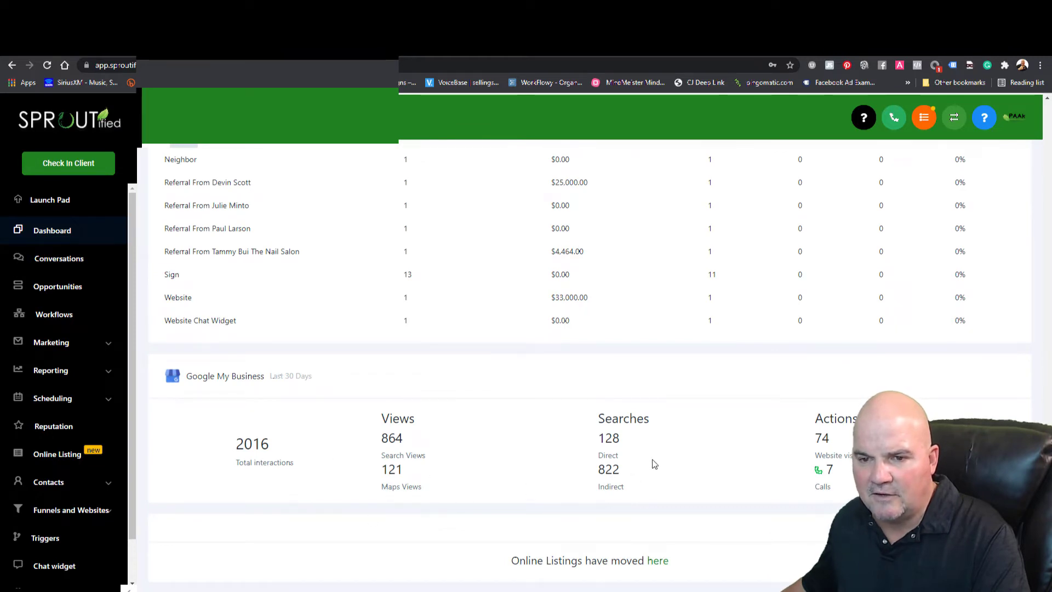
# Switch back to Test 4 Company and dismiss the phone number banner
pyautogui.scroll(12, 384, 383)
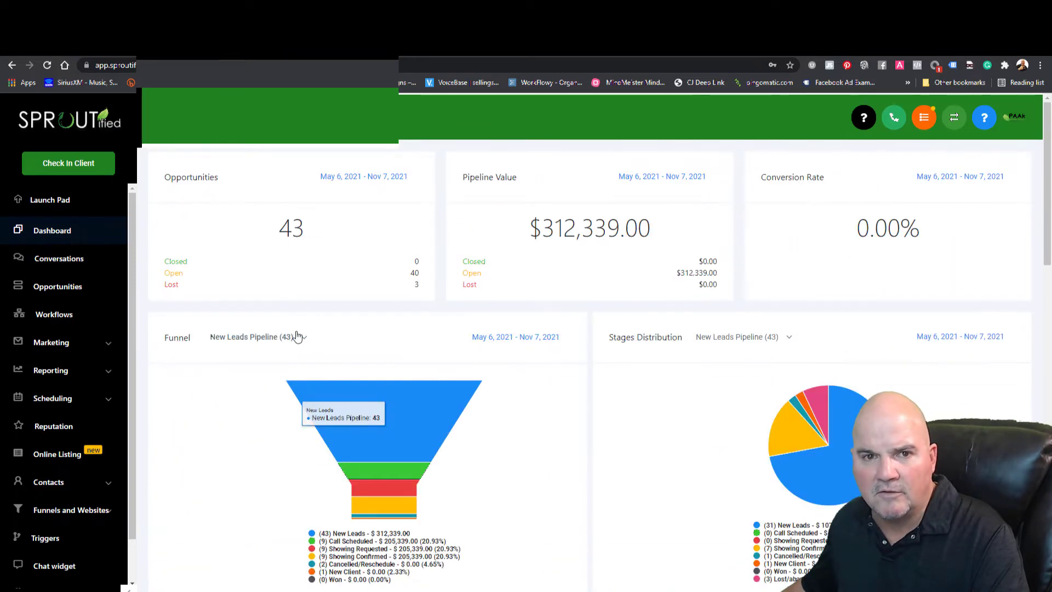
pyautogui.click(231, 115)
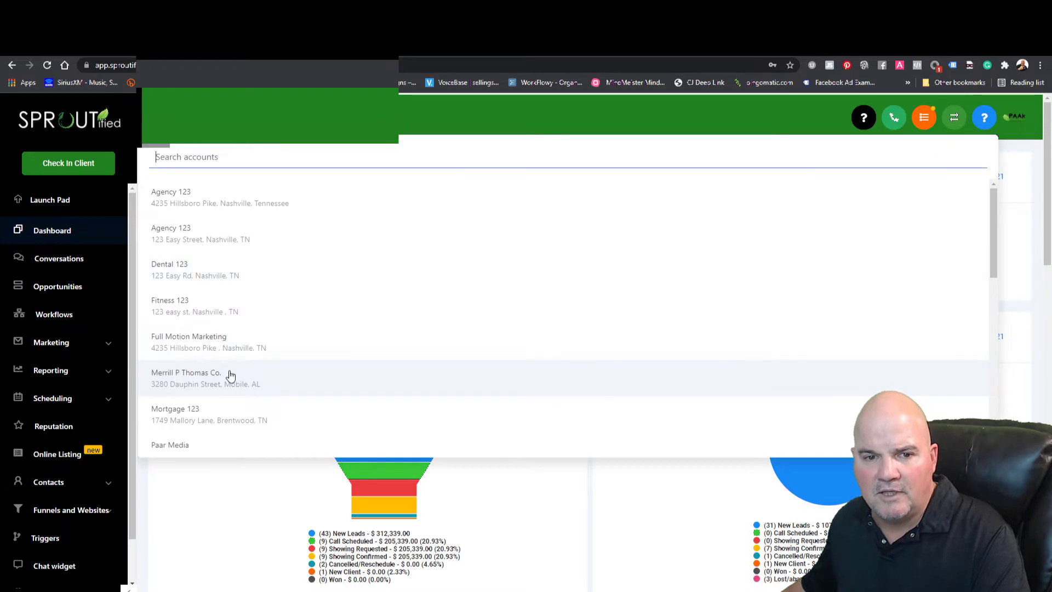
pyautogui.scroll(-5, 230, 376)
pyautogui.click(207, 357)
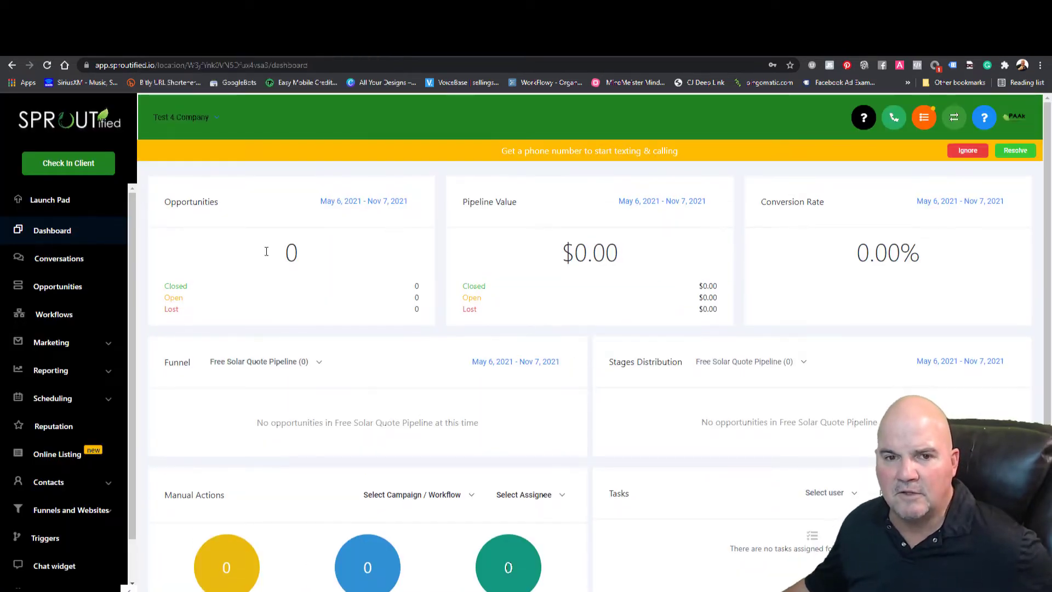
pyautogui.click(971, 153)
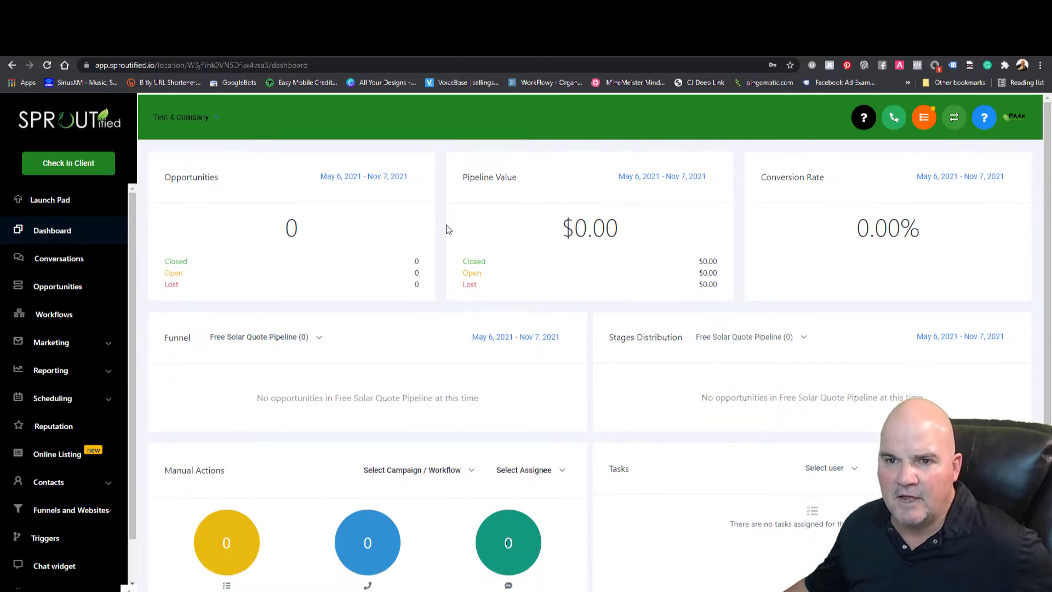
# Check all of its empty conversations, then open the Free Solar Quote Pipeline opportunities board
pyautogui.click(66, 261)
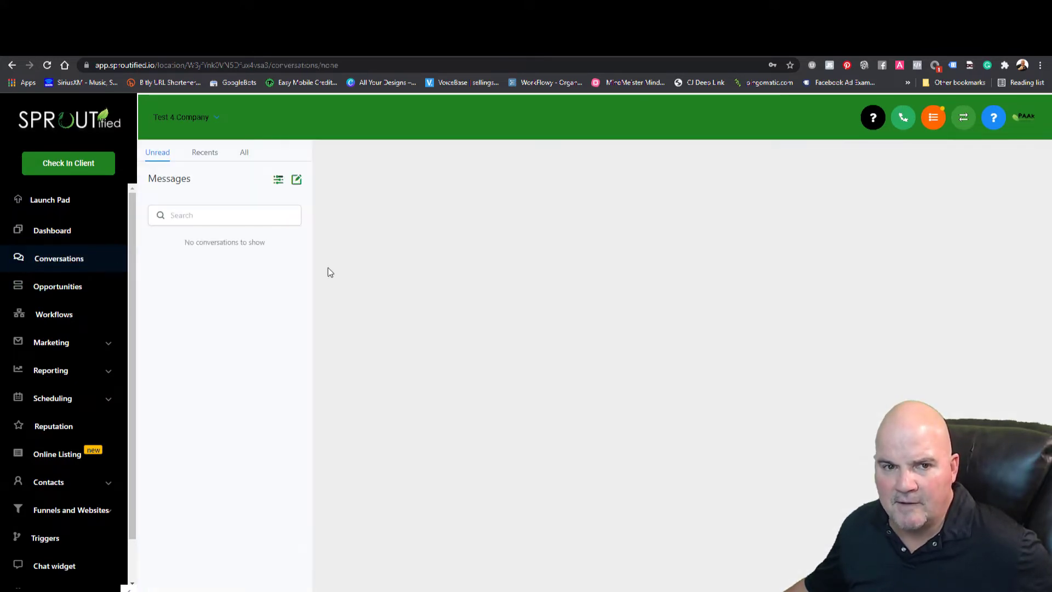
pyautogui.click(245, 156)
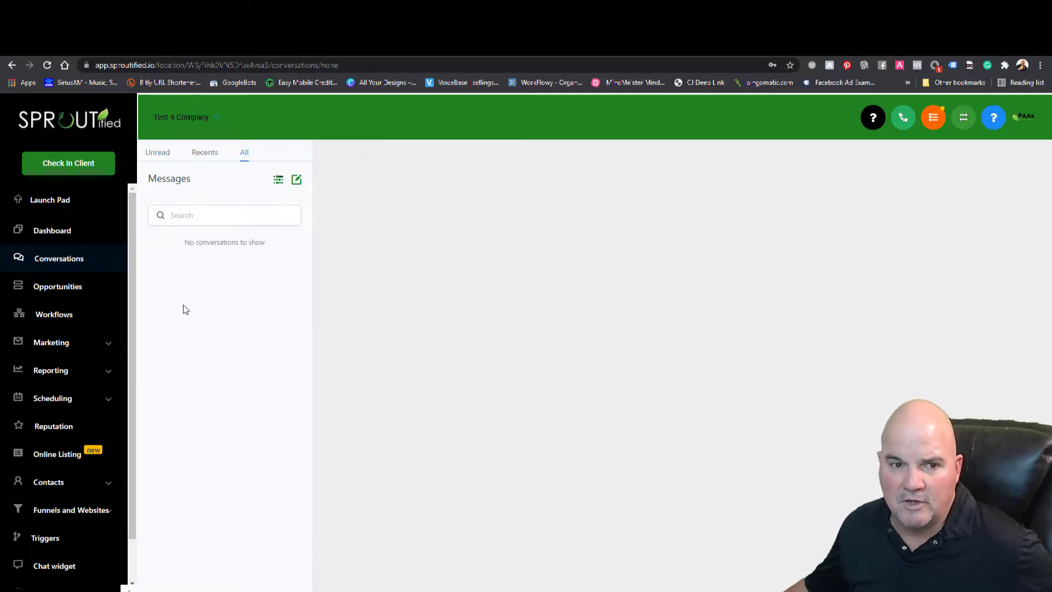
pyautogui.click(55, 288)
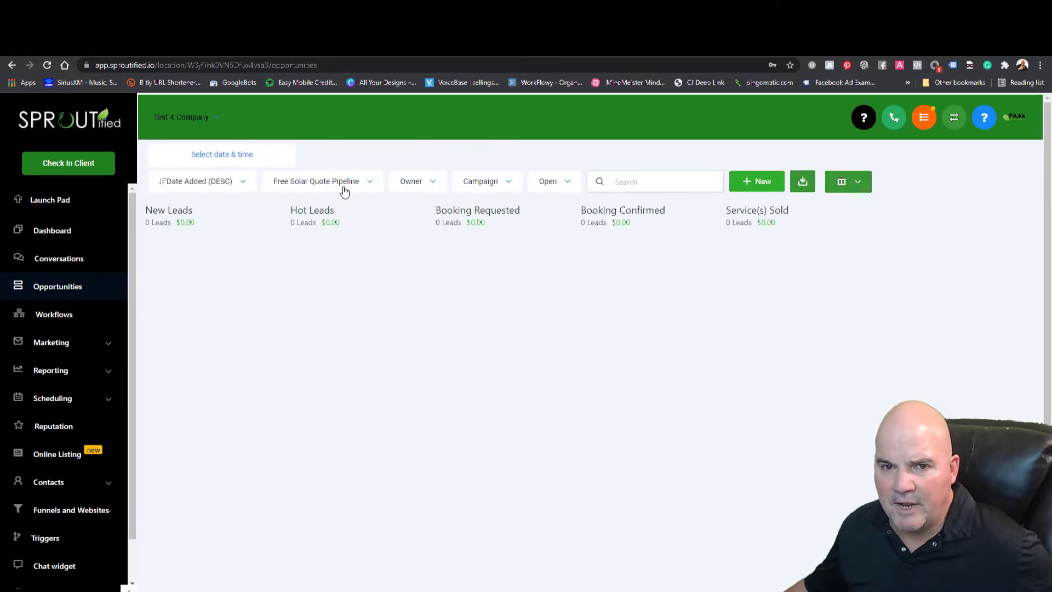
# Show the Sales Pipeline and scroll across its stages from Fresh Cold Leads to Clients
pyautogui.click(335, 183)
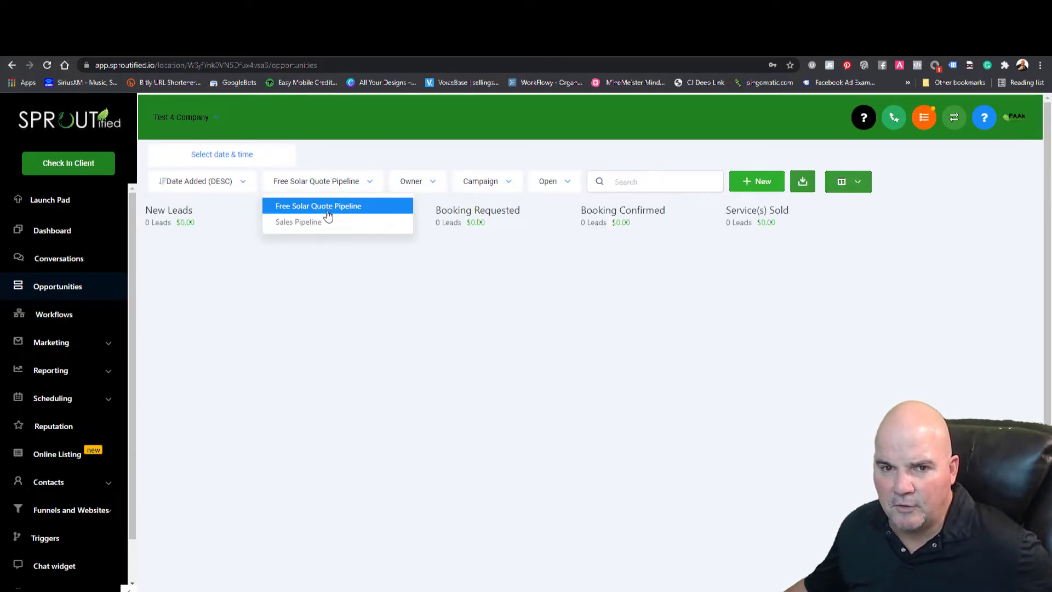
pyautogui.click(313, 225)
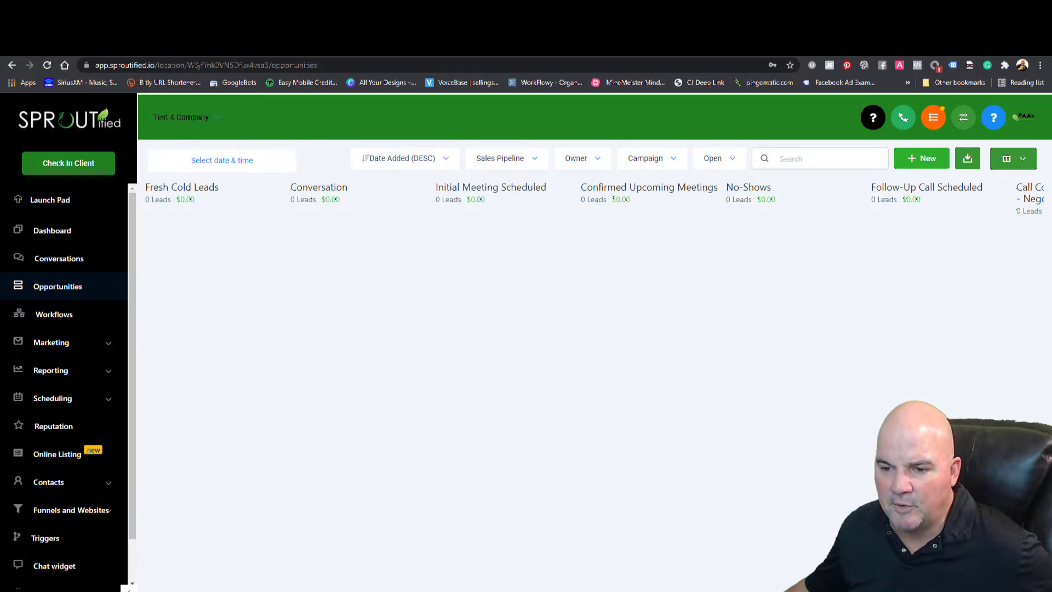
pyautogui.hscroll(5, 595, 328)
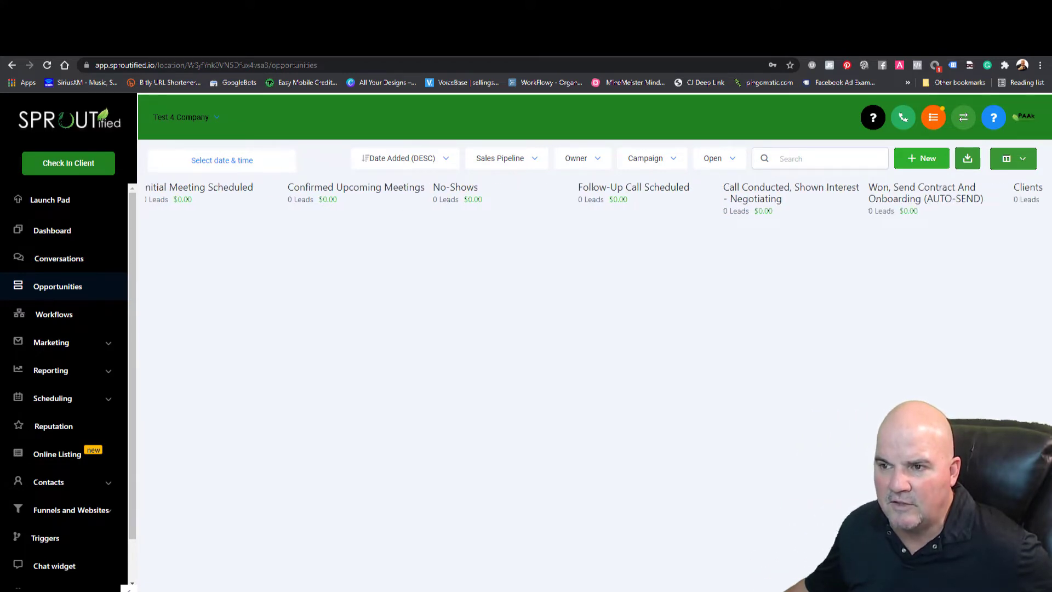
pyautogui.hscroll(1, 595, 329)
pyautogui.hscroll(-4, 595, 329)
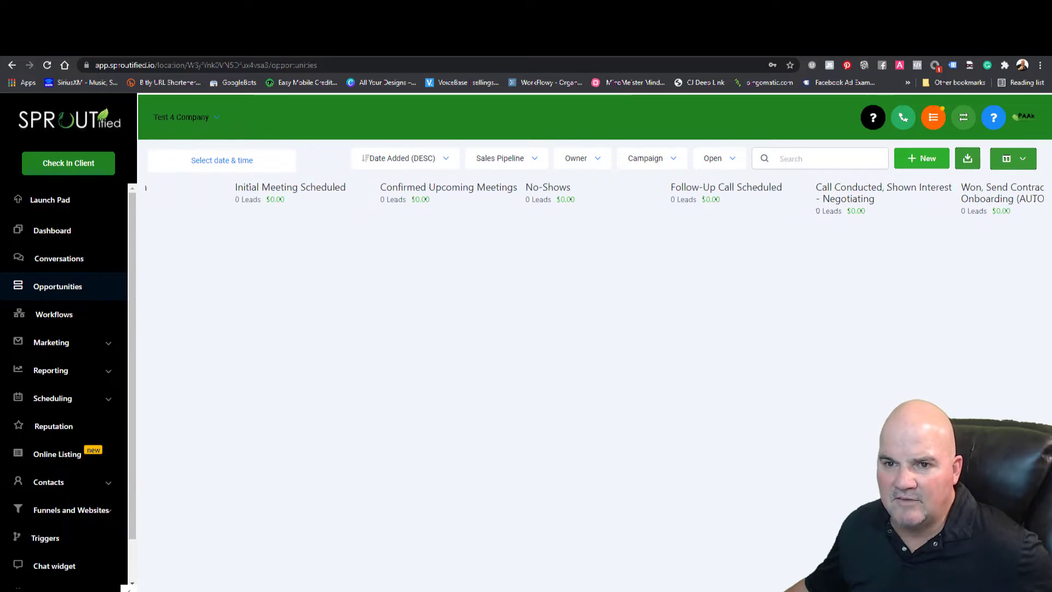
pyautogui.hscroll(-2, 595, 329)
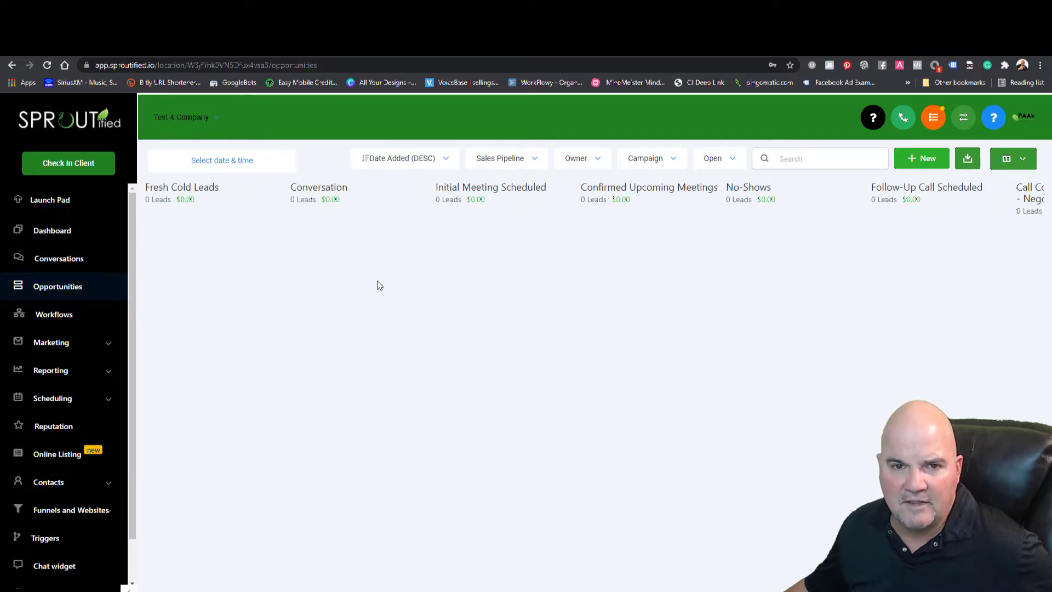
# Open Marketing > Campaigns to list the five draft campaigns, from Free Solar Quote Claim Nurture to Appointment Reminders
pyautogui.click(55, 344)
pyautogui.click(57, 378)
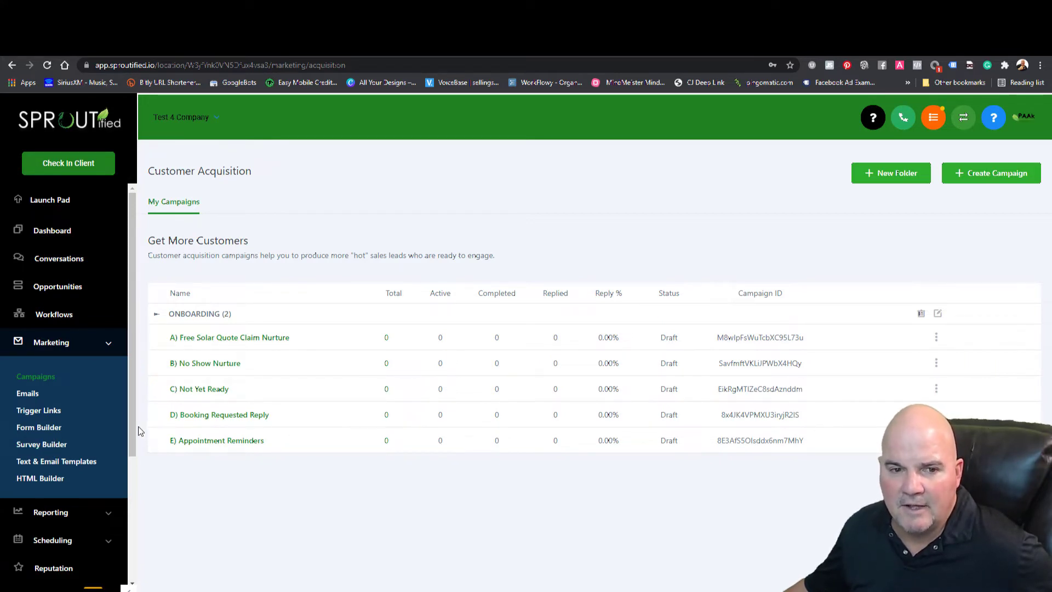
pyautogui.moveTo(129, 400); pyautogui.dragTo(133, 457)
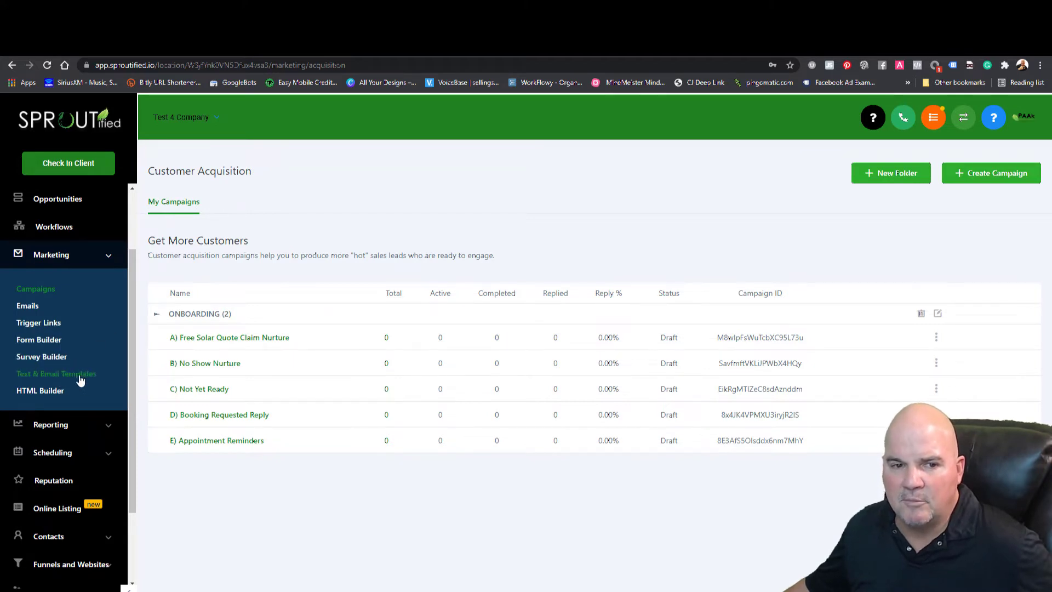
# Open the YOUR OFFER Claim form for editing and add Full Name and Phone fields
pyautogui.click(47, 343)
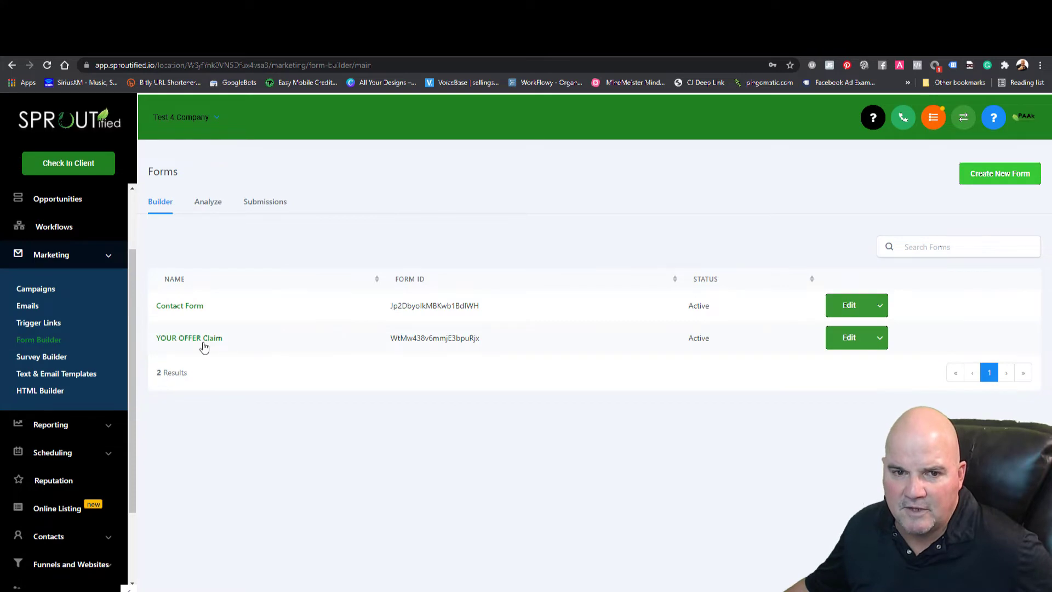
pyautogui.click(186, 340)
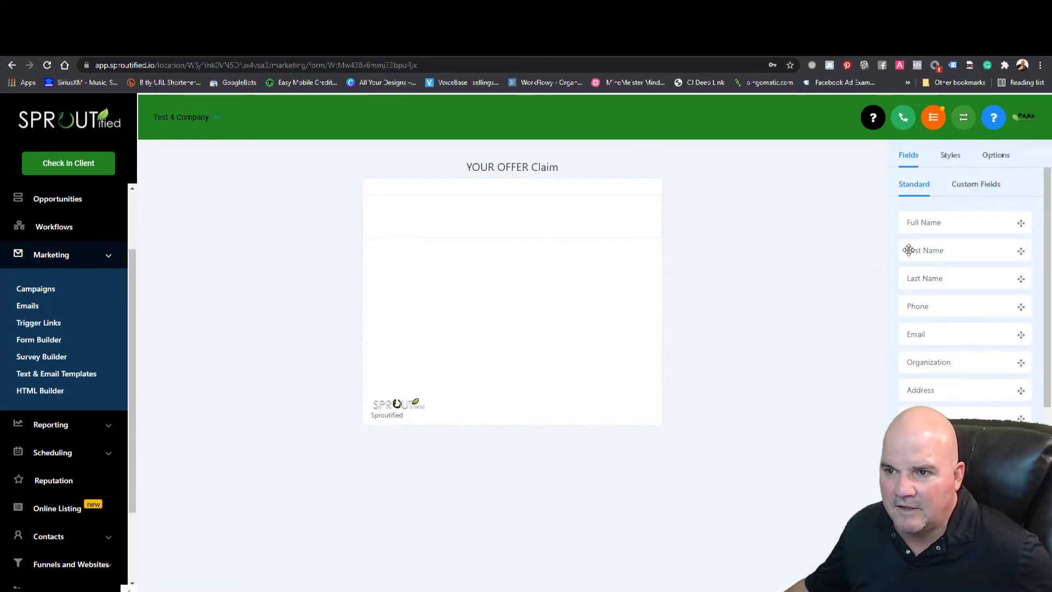
pyautogui.moveTo(929, 226); pyautogui.dragTo(499, 230)
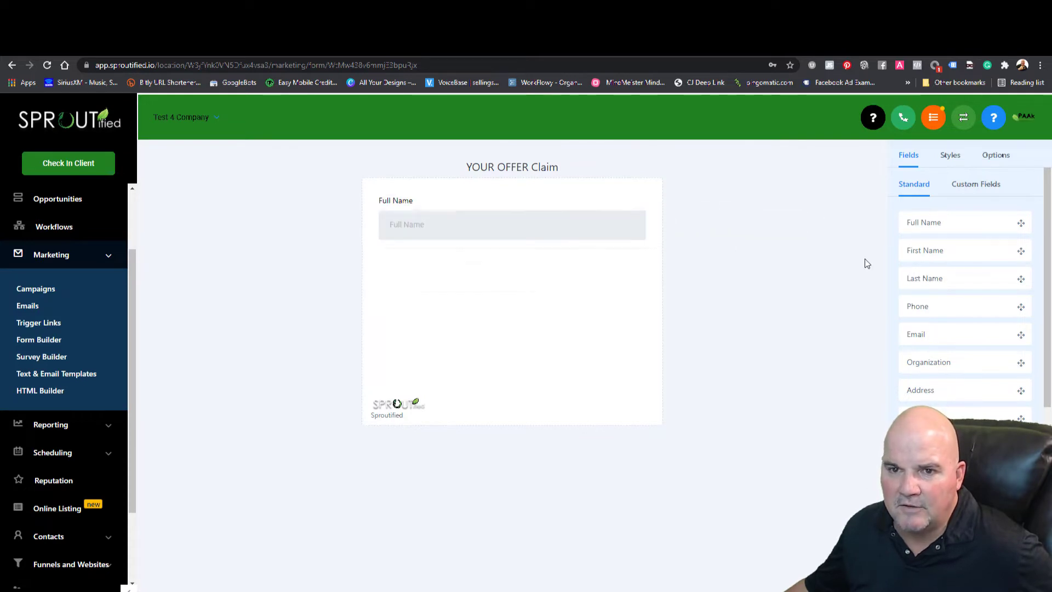
pyautogui.moveTo(941, 305); pyautogui.dragTo(595, 303)
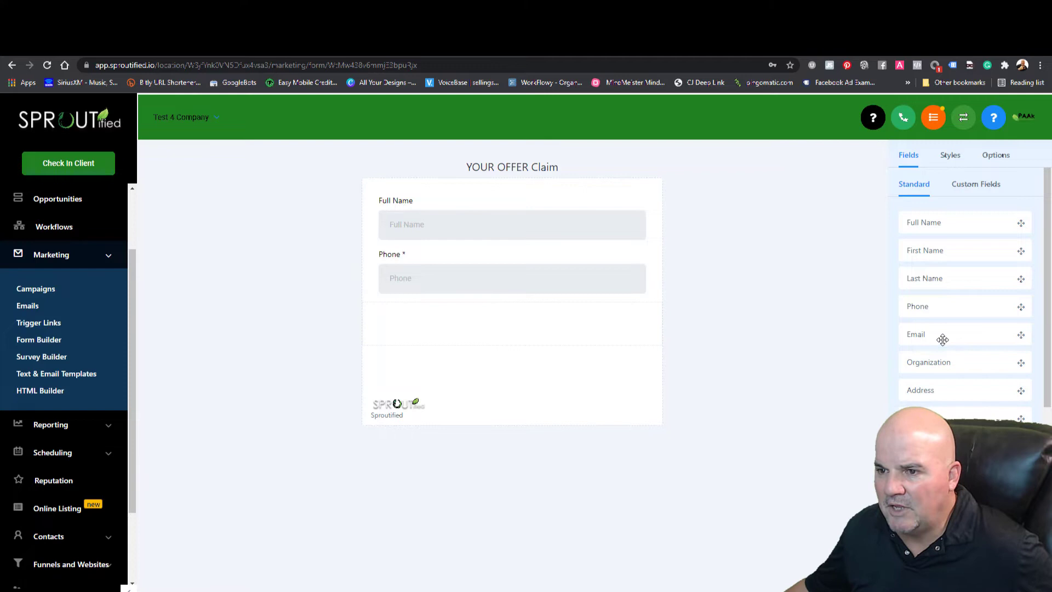
# Place an Email field and a button below Phone, then expand the Reporting section
pyautogui.moveTo(943, 340); pyautogui.dragTo(428, 336)
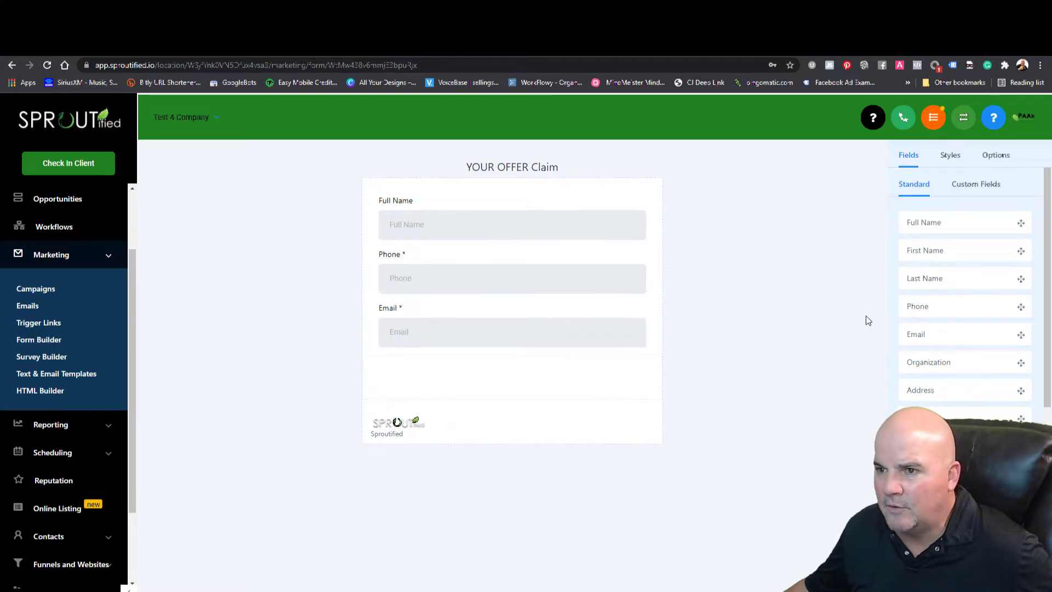
pyautogui.scroll(-1, 959, 395)
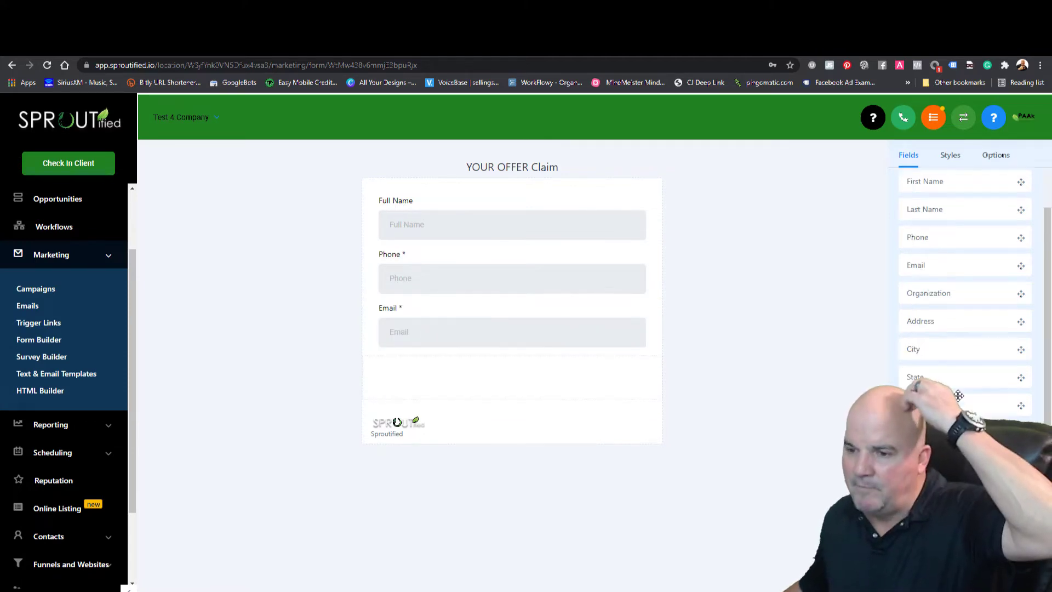
pyautogui.scroll(-2, 959, 395)
pyautogui.moveTo(959, 427); pyautogui.dragTo(418, 390)
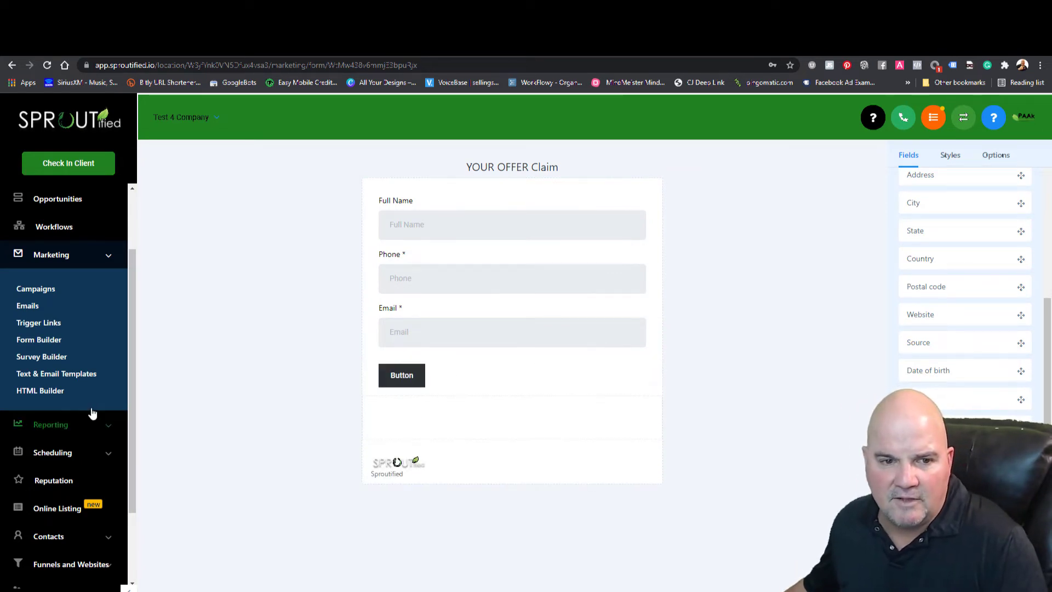
pyautogui.scroll(-2, 96, 400)
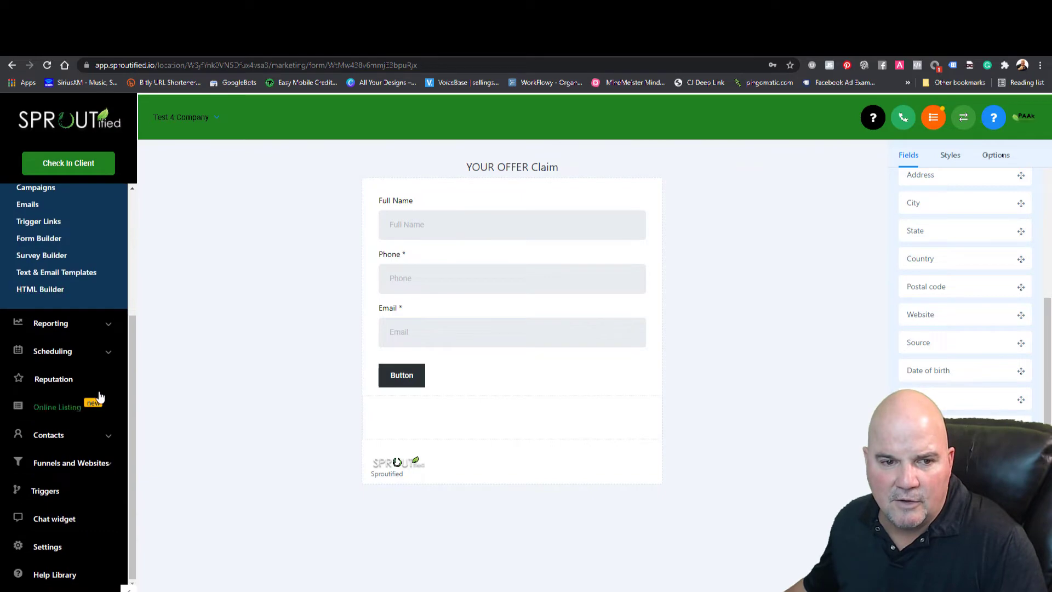
pyautogui.click(74, 329)
# Discard the unsaved form changes and view the Google Ads keyword report
pyautogui.click(71, 356)
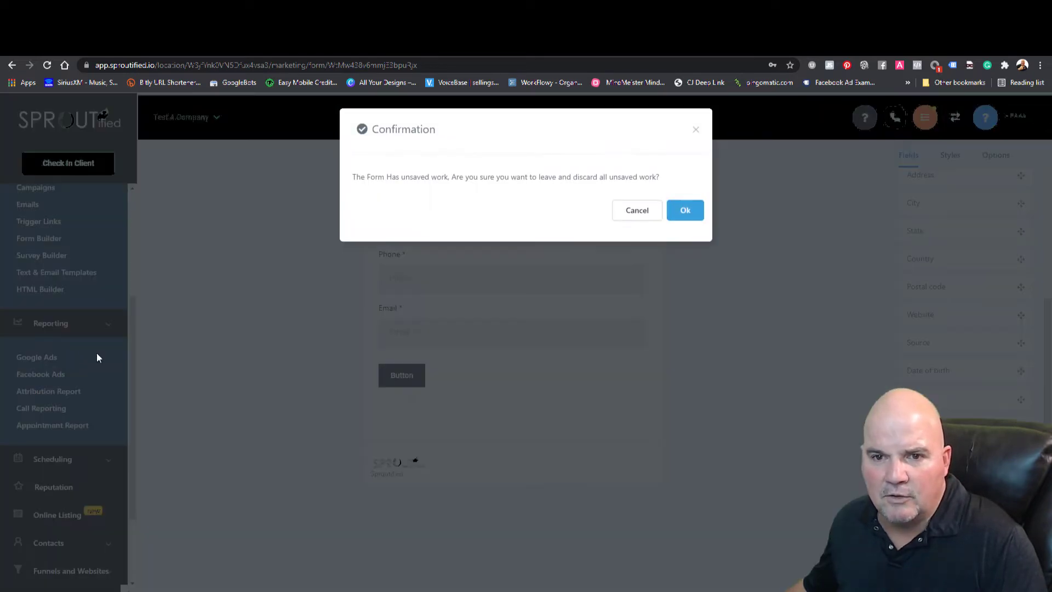
pyautogui.click(675, 215)
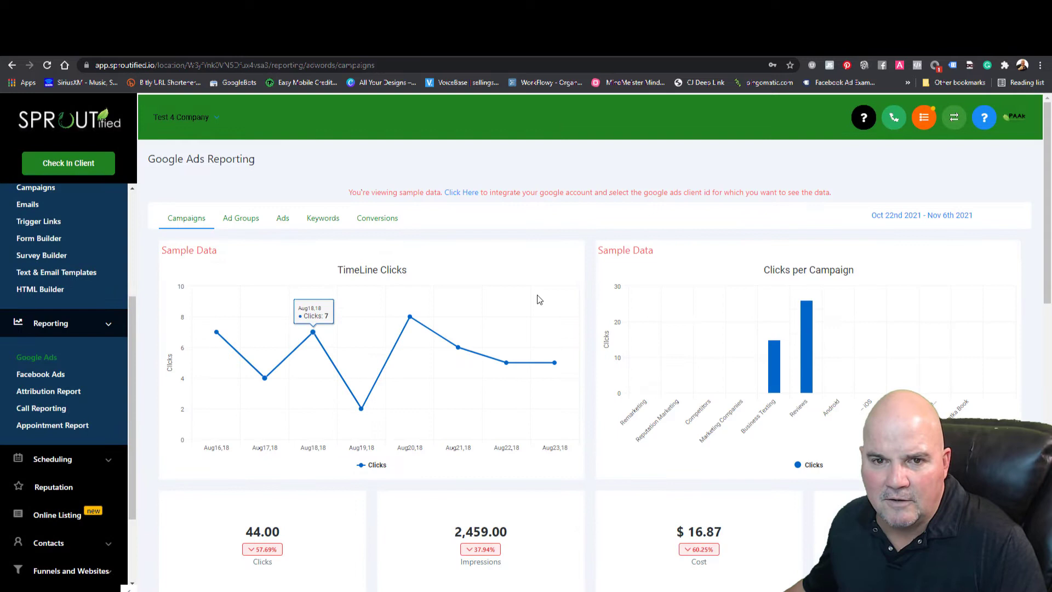
pyautogui.click(323, 220)
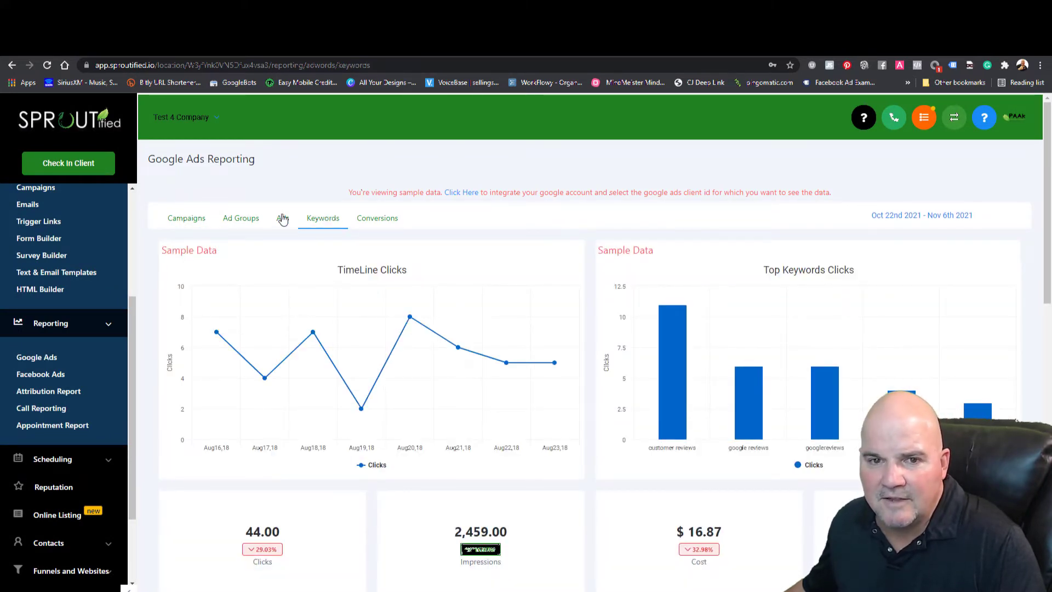
# Browse the Facebook Ads, Call Reporting and Appointment reports, then collapse Reporting
pyautogui.click(50, 375)
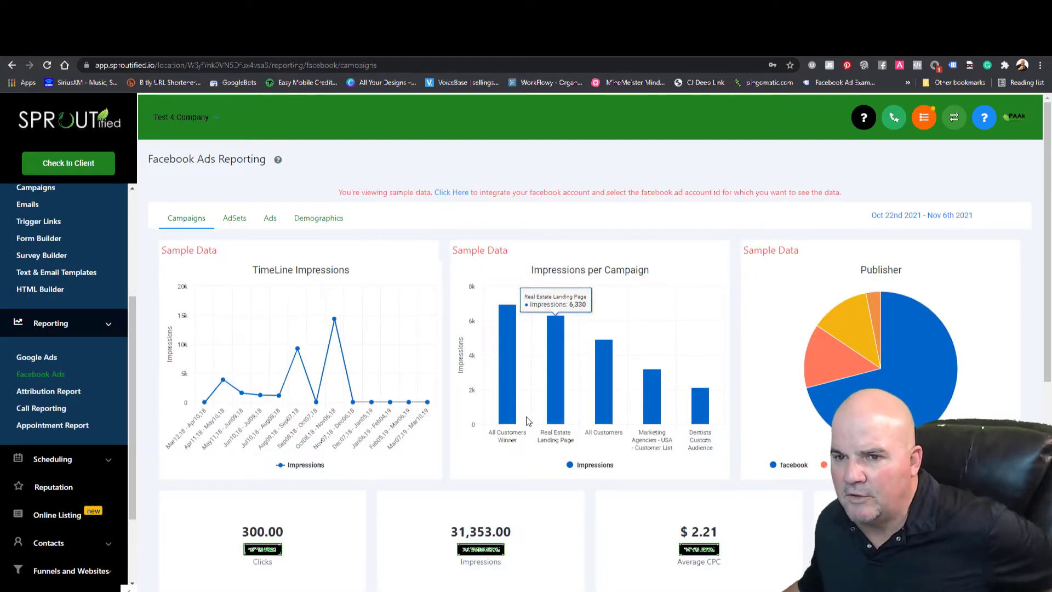
pyautogui.scroll(-7, 525, 416)
pyautogui.scroll(7, 434, 439)
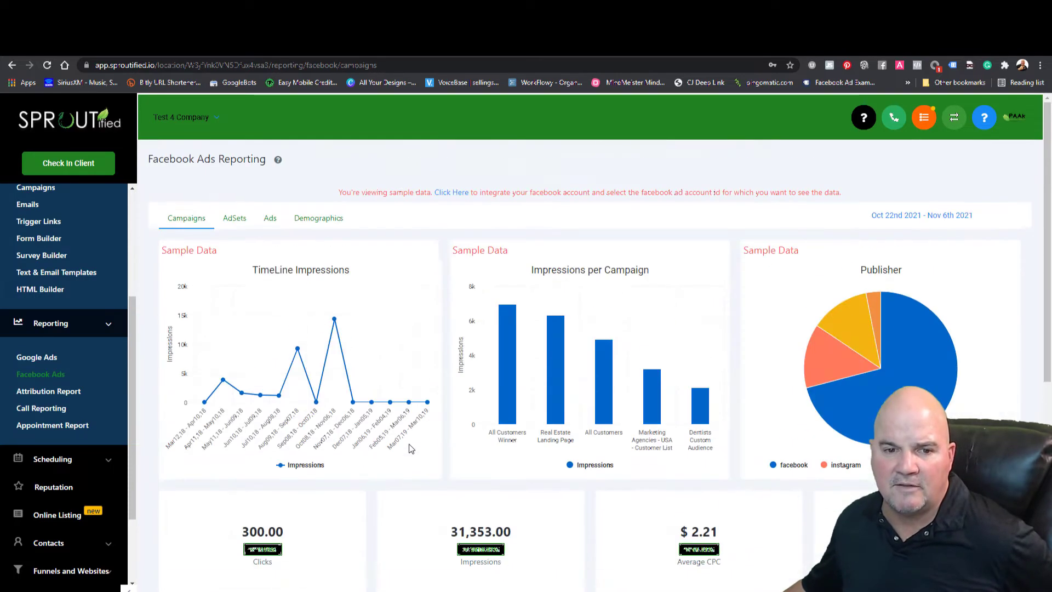
pyautogui.click(41, 408)
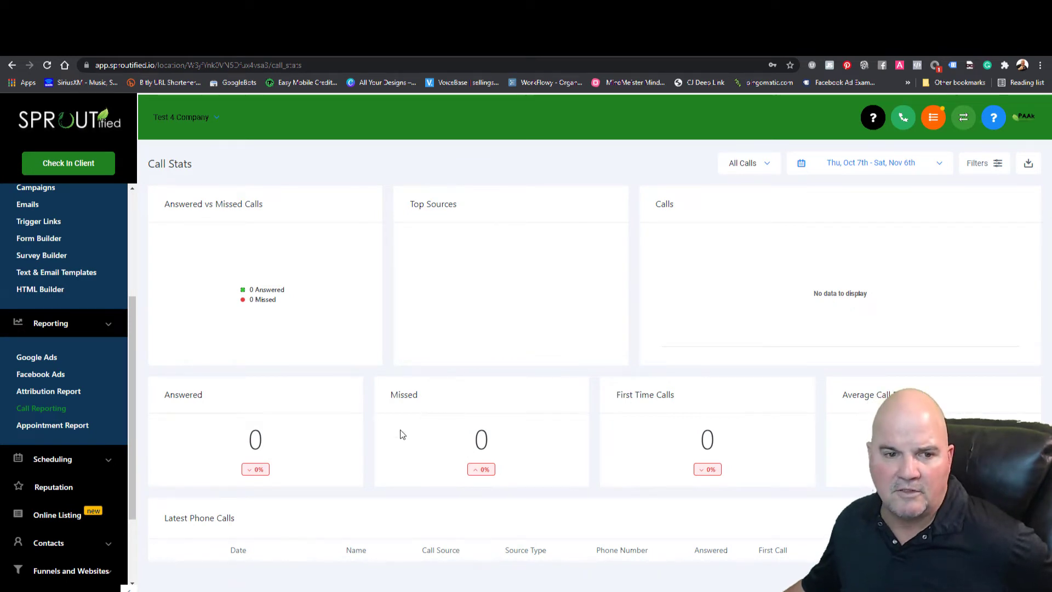
pyautogui.click(61, 430)
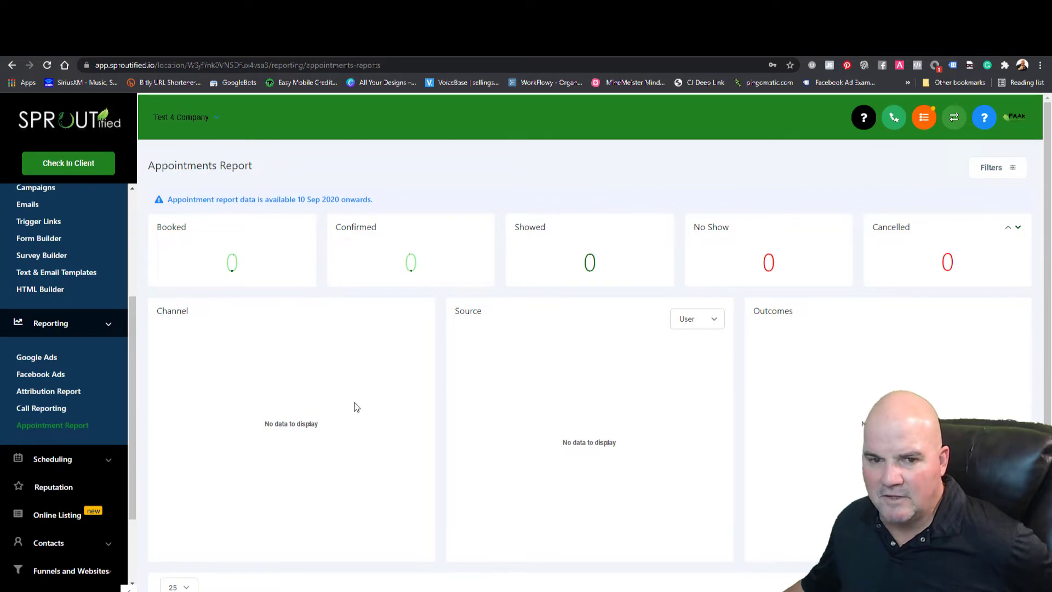
pyautogui.click(111, 334)
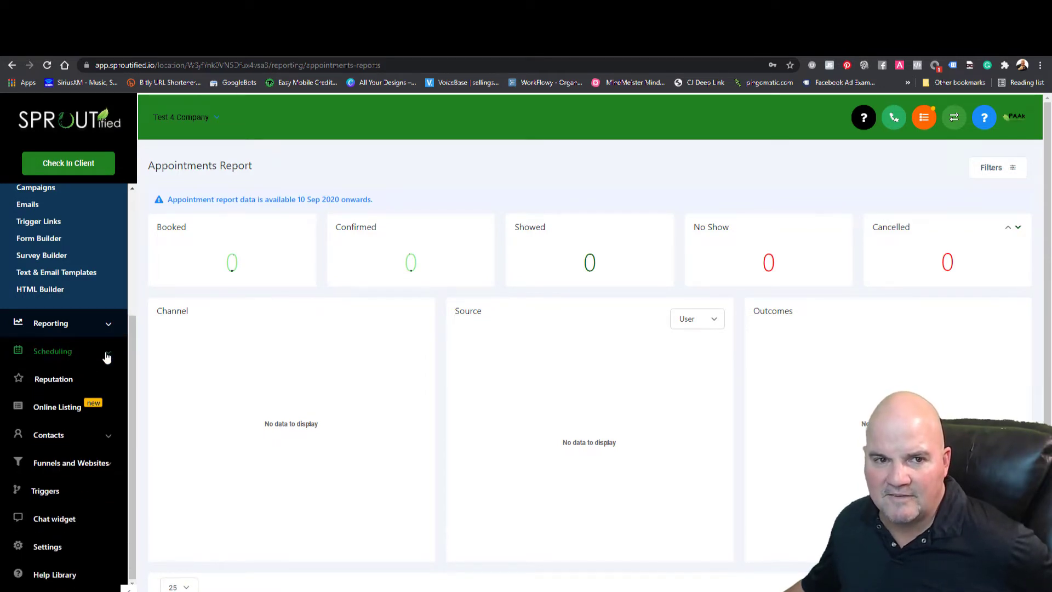
# Open the Onboarding Call calendar under Scheduling and switch it from Weekly to Monthly view
pyautogui.click(107, 356)
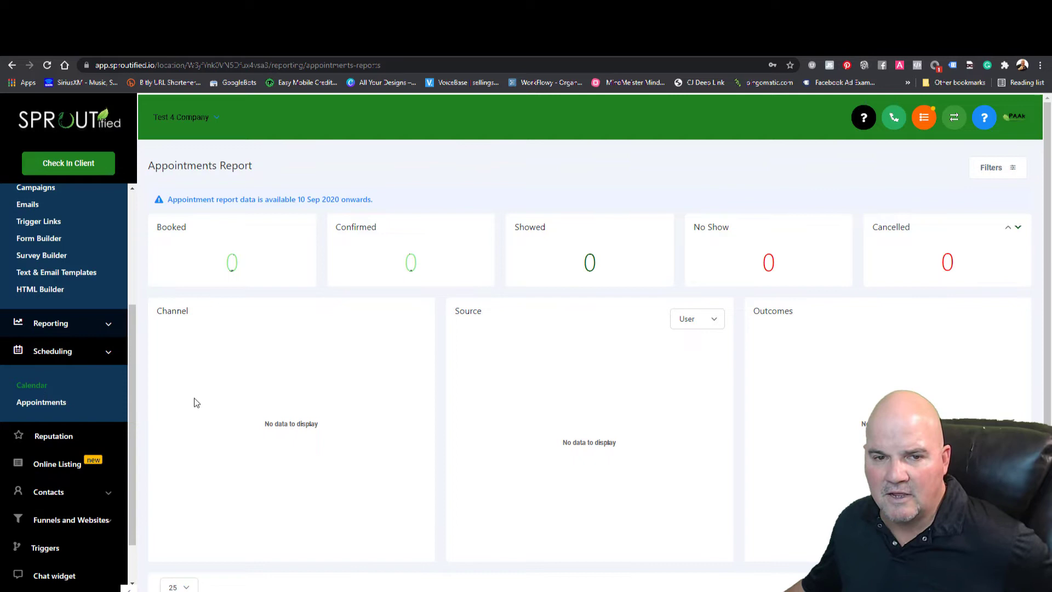
pyautogui.click(33, 385)
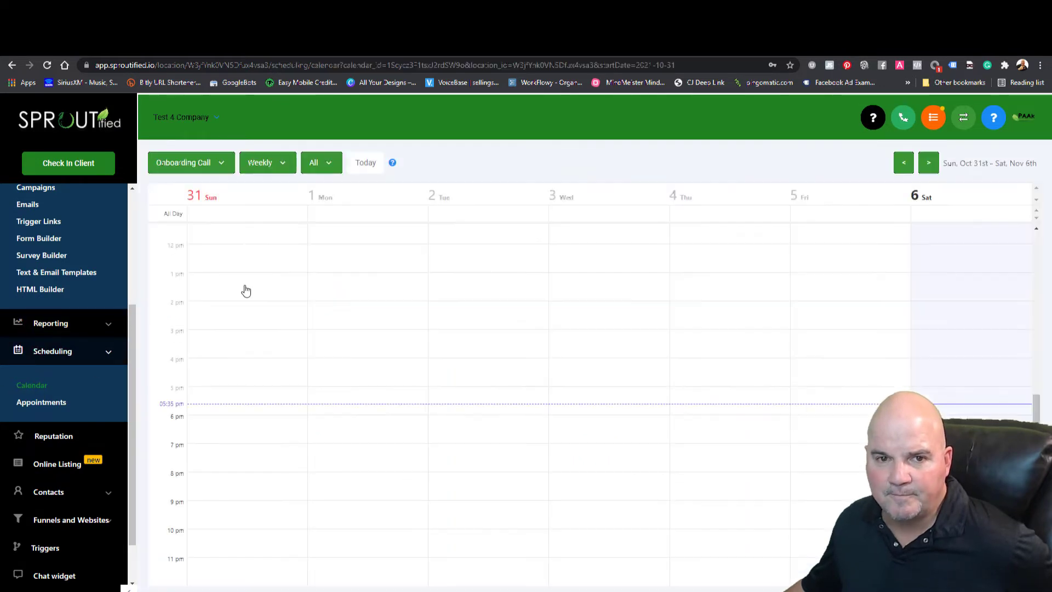
pyautogui.click(269, 168)
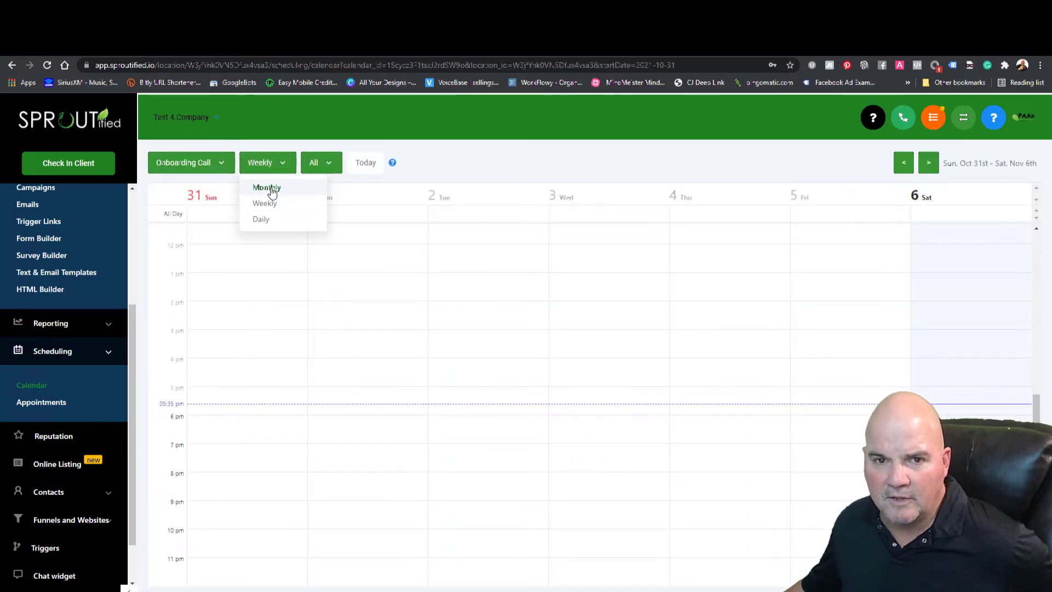
pyautogui.click(267, 188)
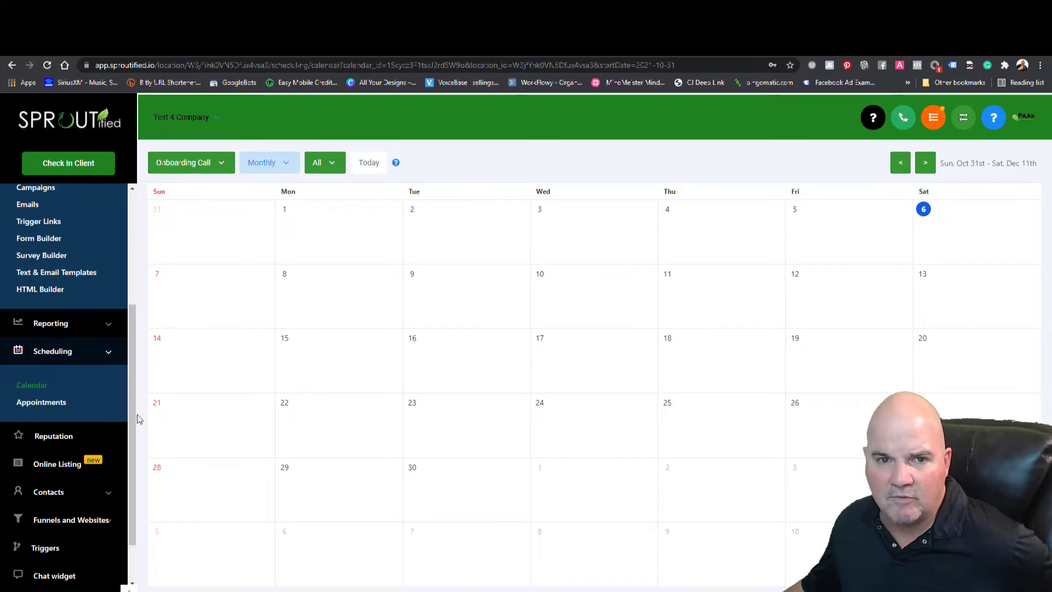
# Show the empty Appointments list, opening and closing a new appointment form unsaved
pyautogui.click(43, 405)
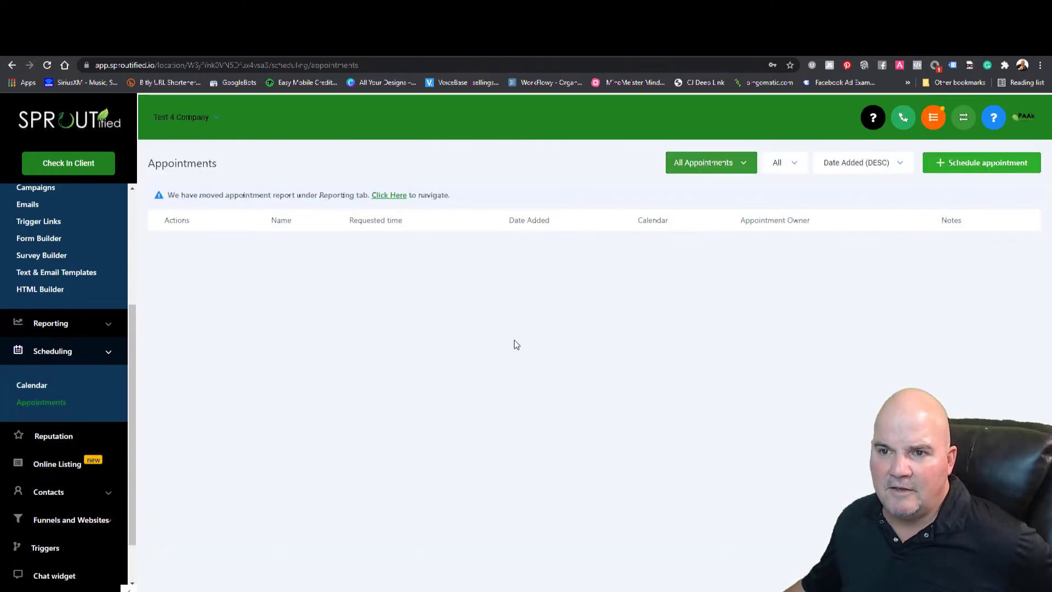
pyautogui.click(953, 169)
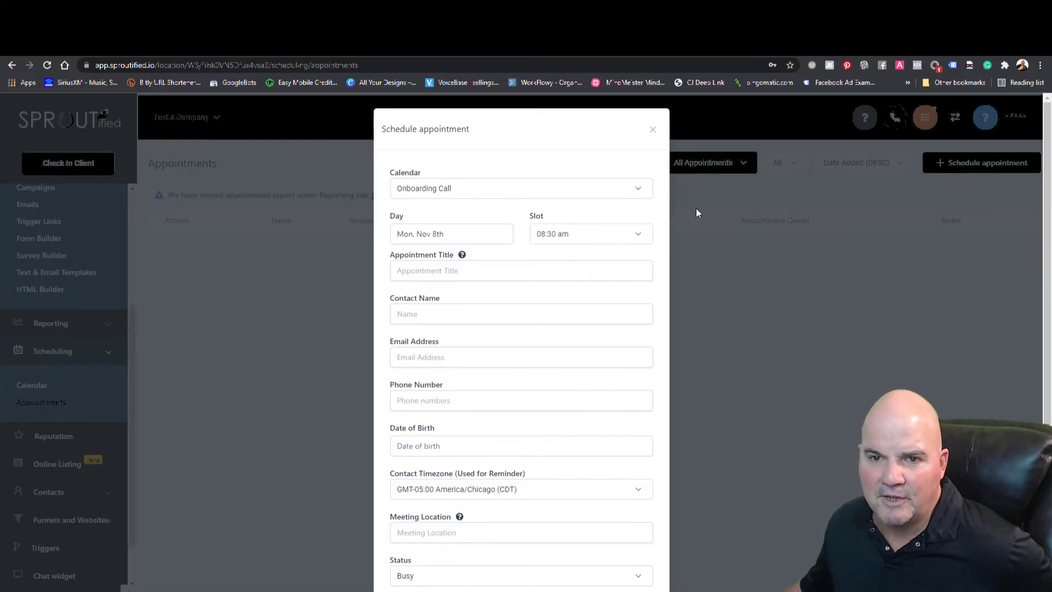
pyautogui.click(652, 130)
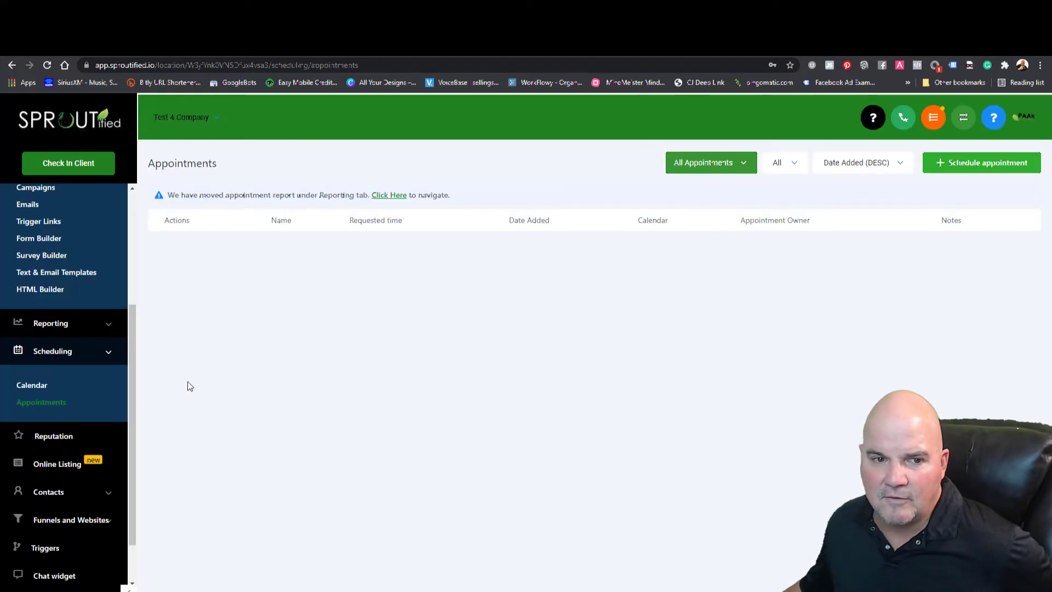
pyautogui.scroll(-1, 134, 405)
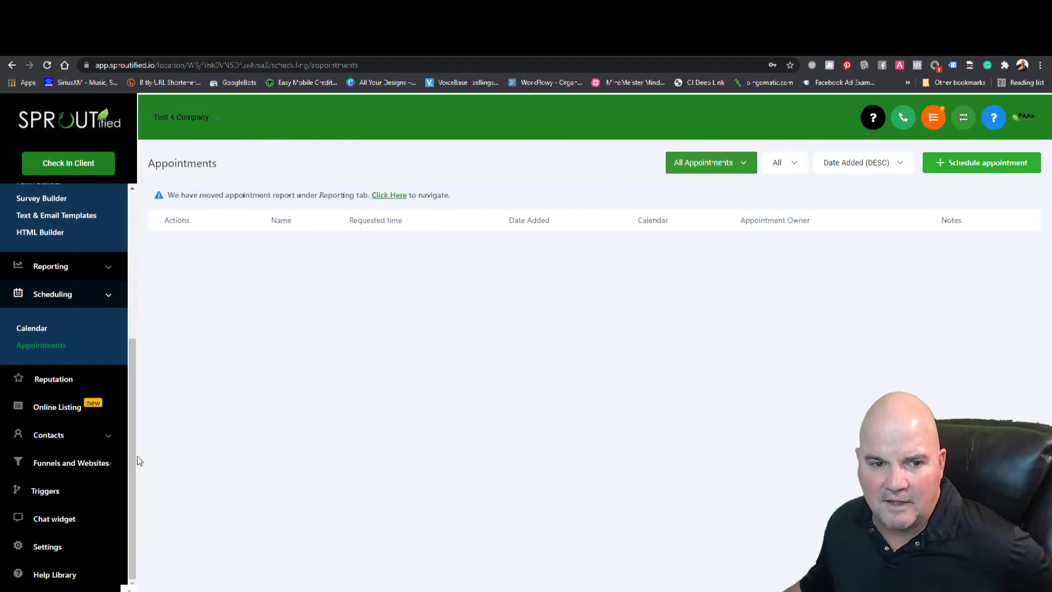
# Open Reputation and start a review request for a suggested client, then close it unsent
pyautogui.click(51, 383)
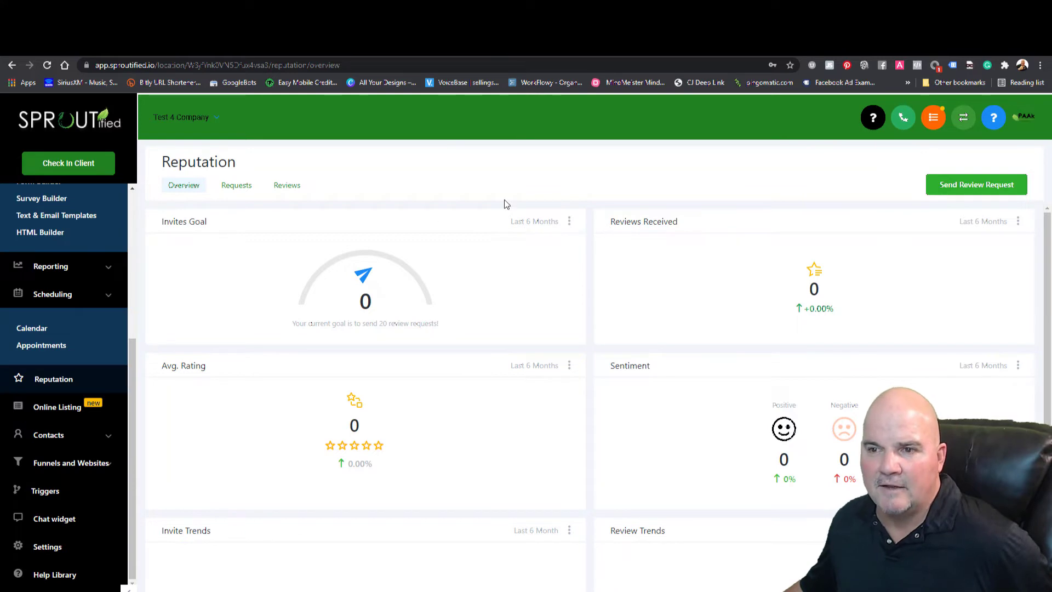
pyautogui.click(951, 185)
pyautogui.click(447, 195)
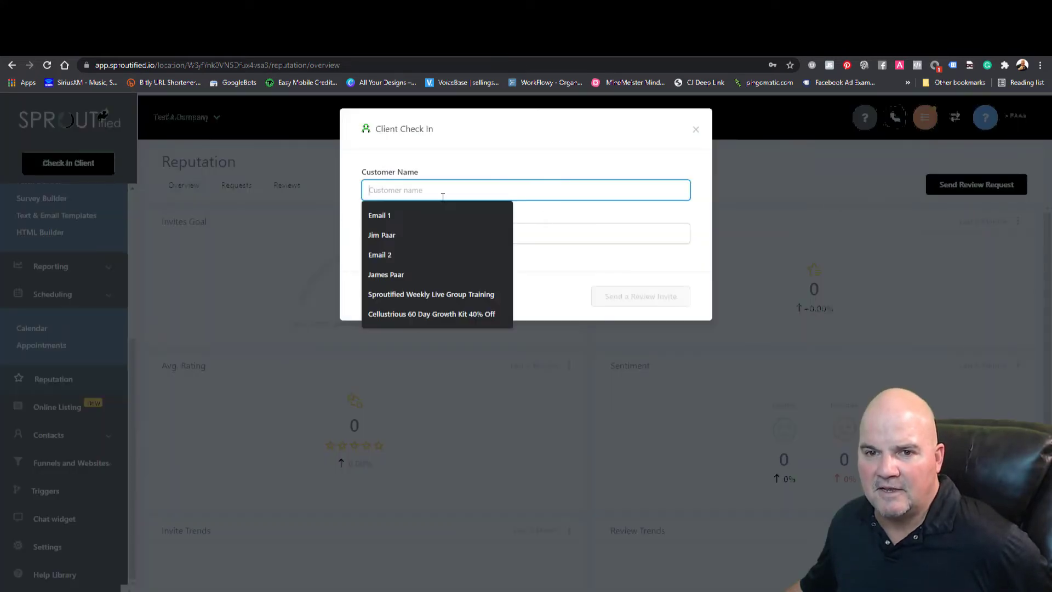
pyautogui.click(415, 234)
pyautogui.click(425, 243)
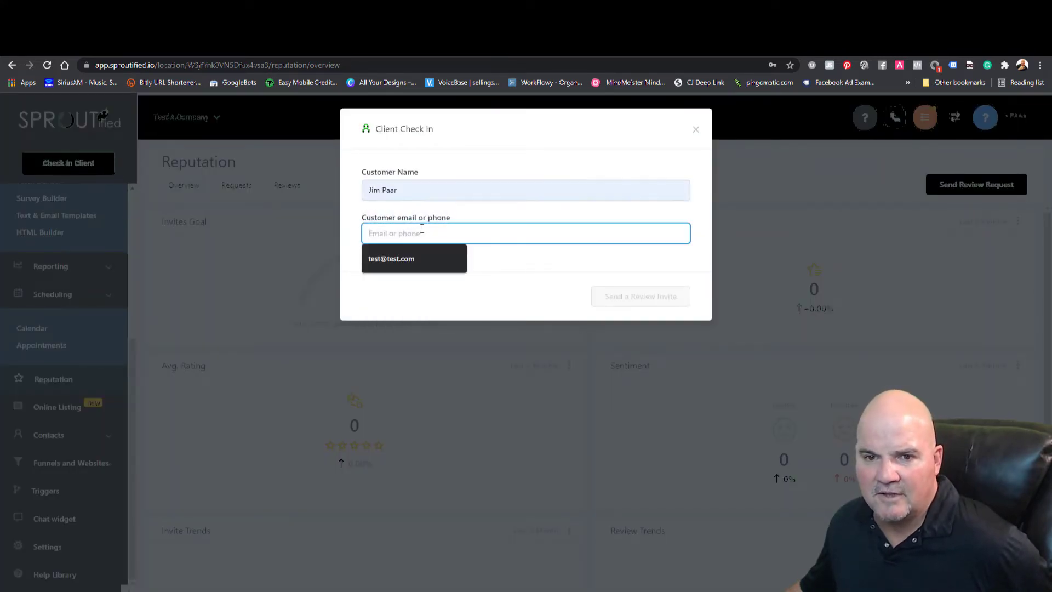
pyautogui.click(555, 261)
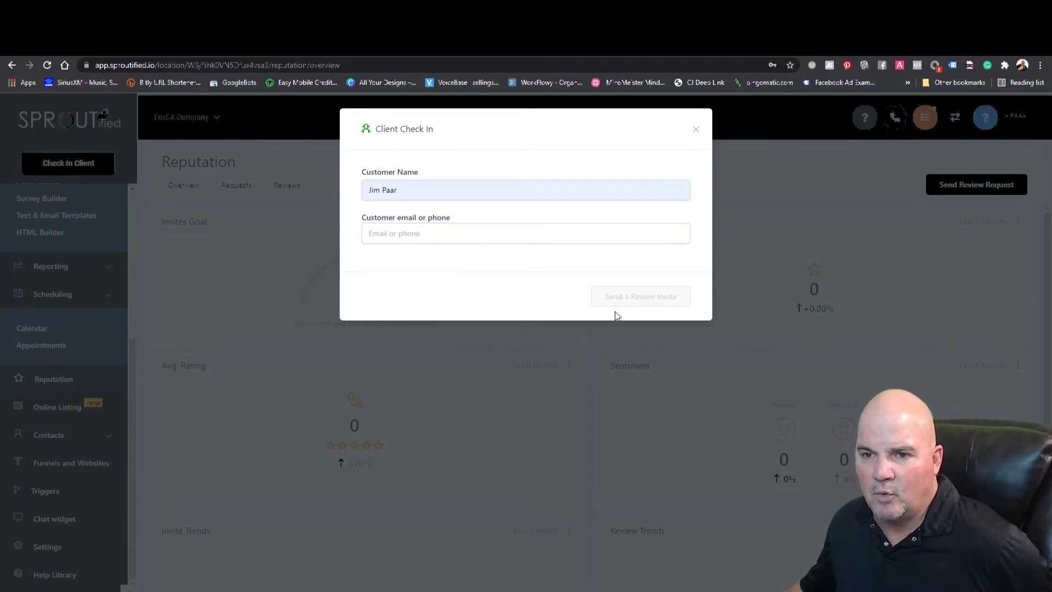
pyautogui.click(696, 131)
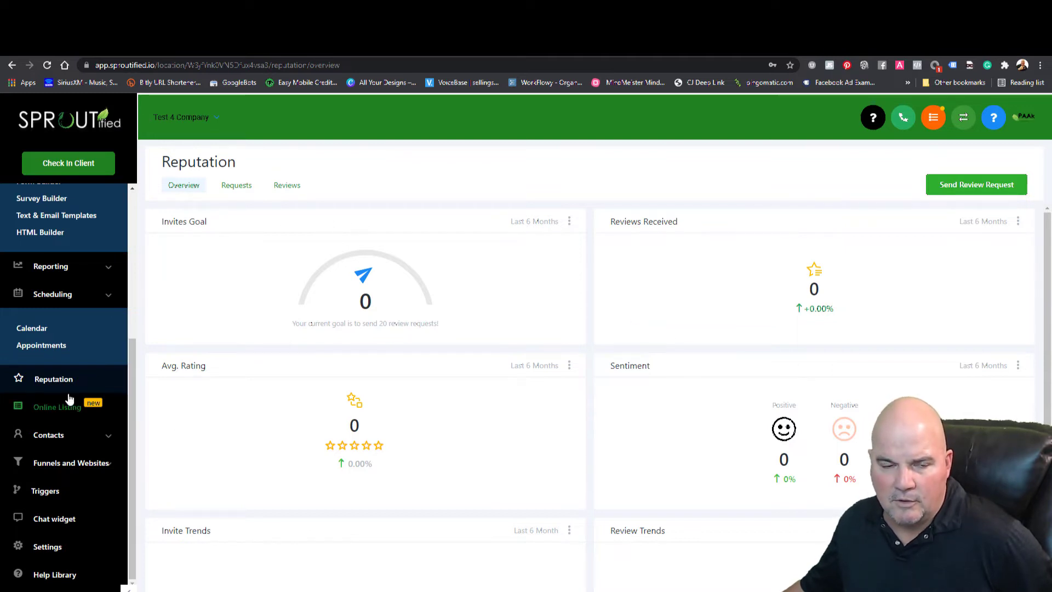
# Expand Contacts and open the Contacts / Smart lists page, whose All list is empty
pyautogui.click(47, 436)
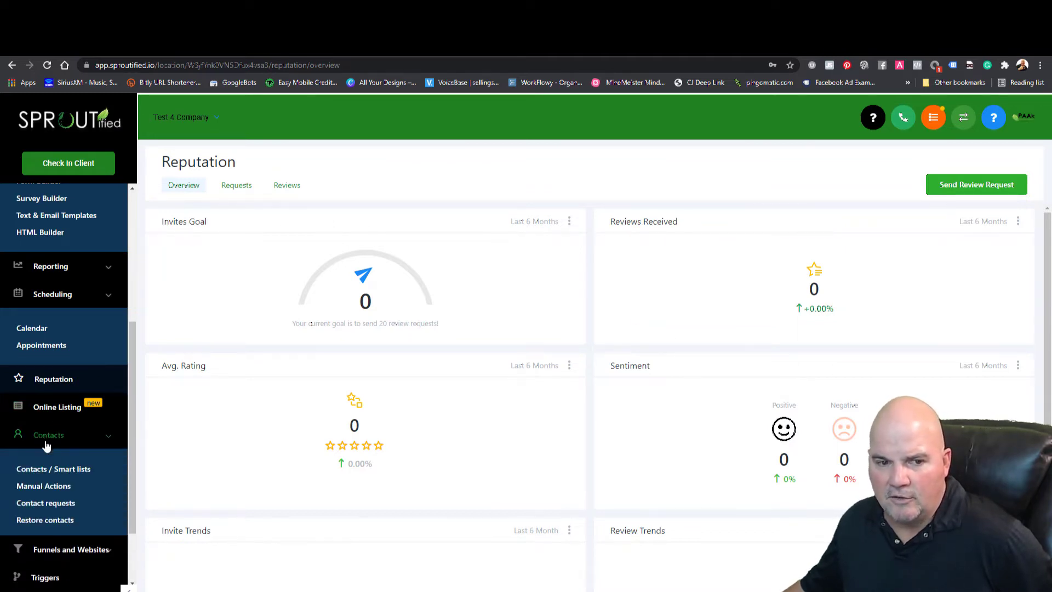
pyautogui.scroll(-2, 77, 460)
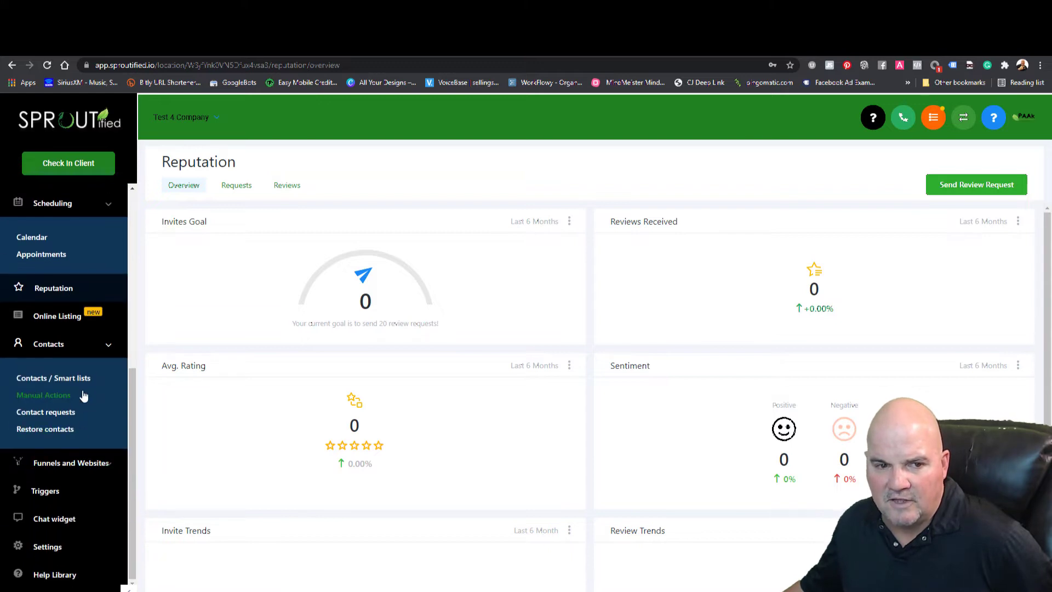
pyautogui.click(84, 380)
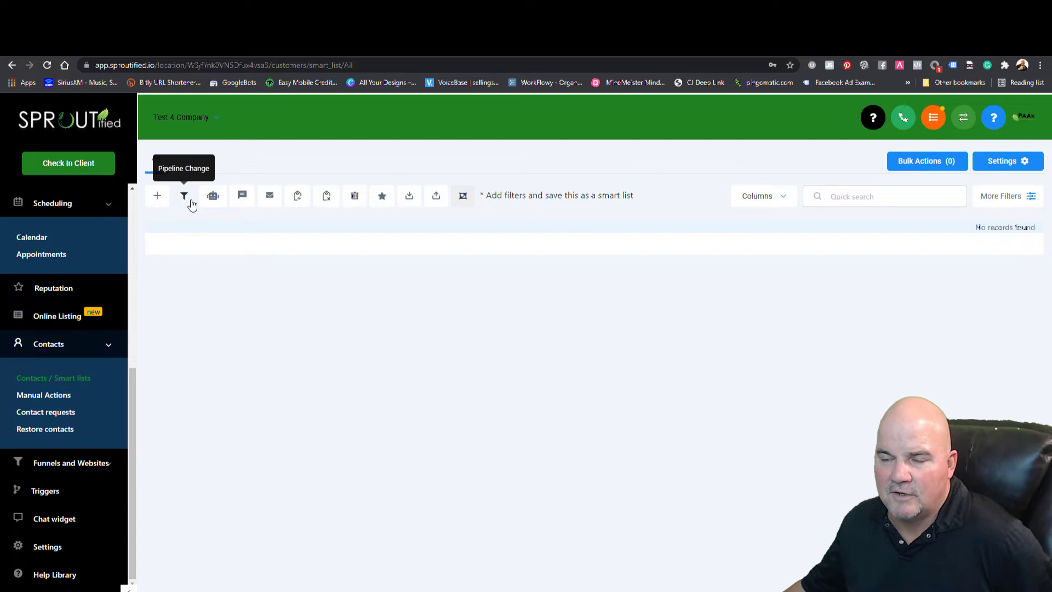
# Open the Free Solar Quote funnel and preview its Claim Page in a new tab
pyautogui.click(99, 464)
pyautogui.click(68, 497)
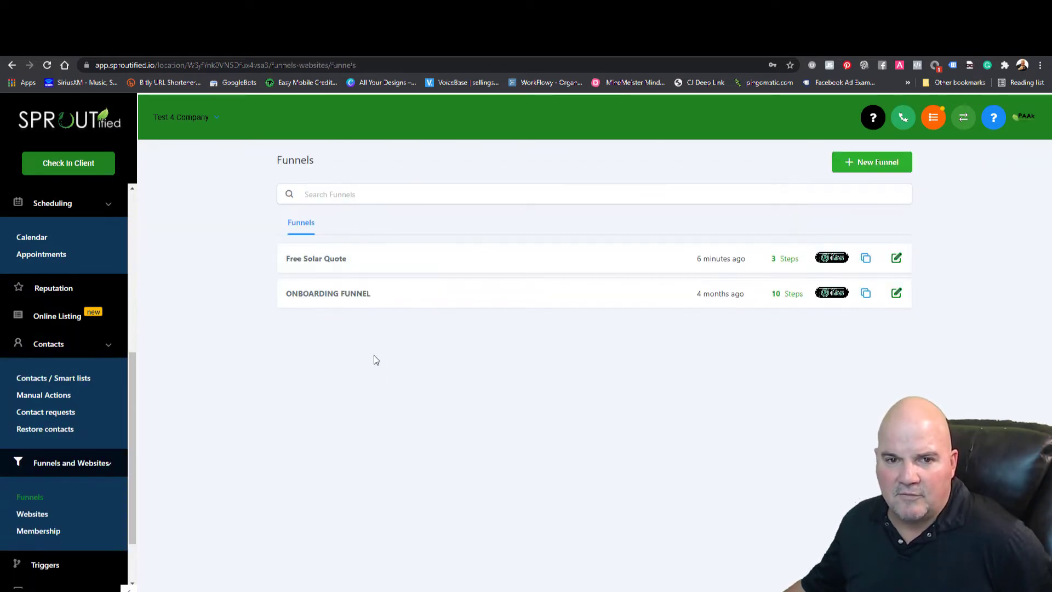
pyautogui.click(337, 264)
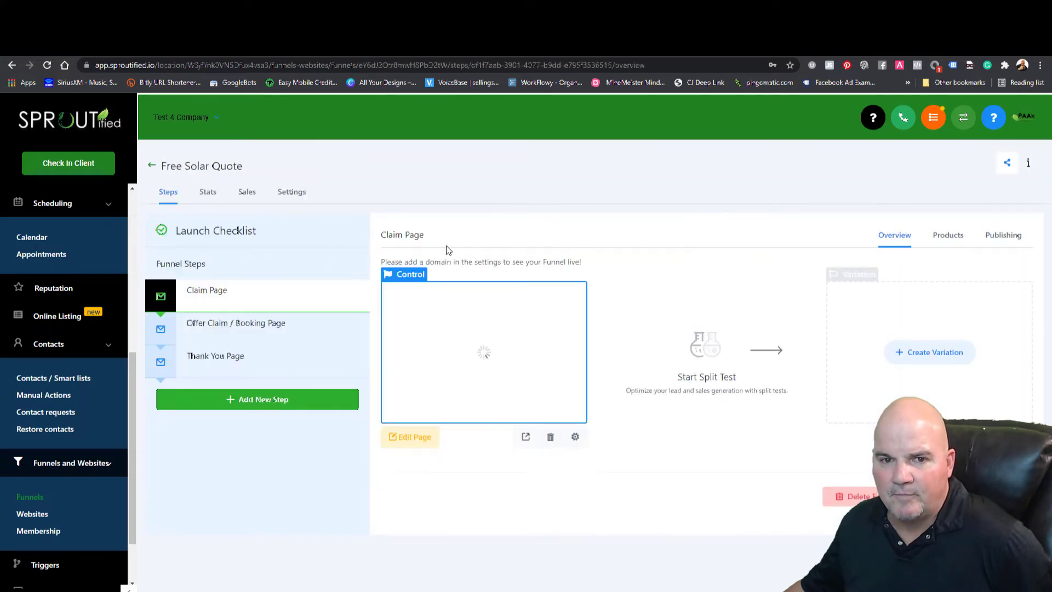
pyautogui.click(526, 439)
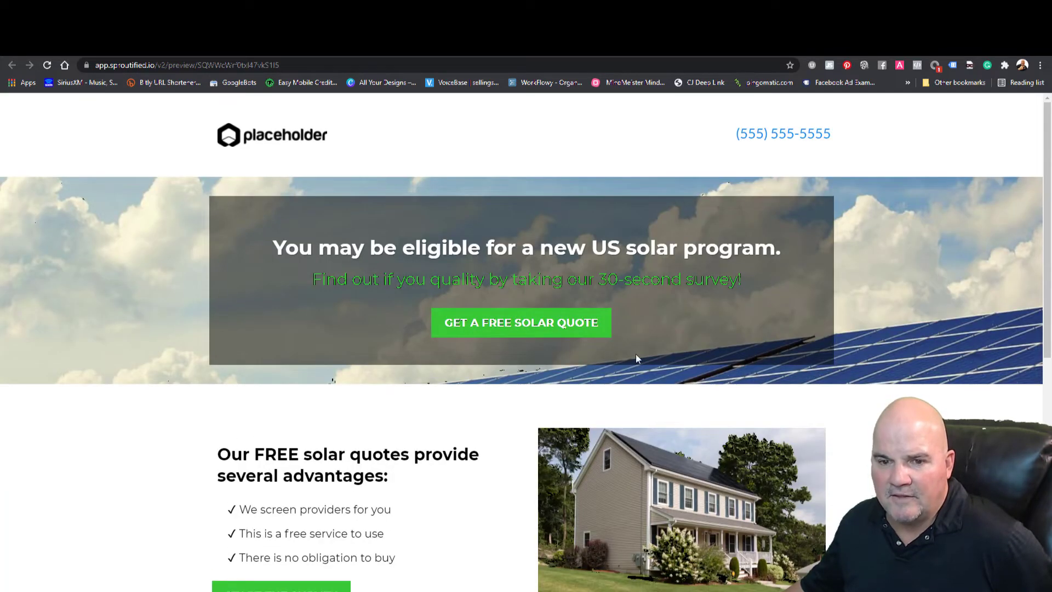
# Answer the survey with a $101 - $150 bill and an owned home, then return to the funnel steps
pyautogui.scroll(-5, 637, 358)
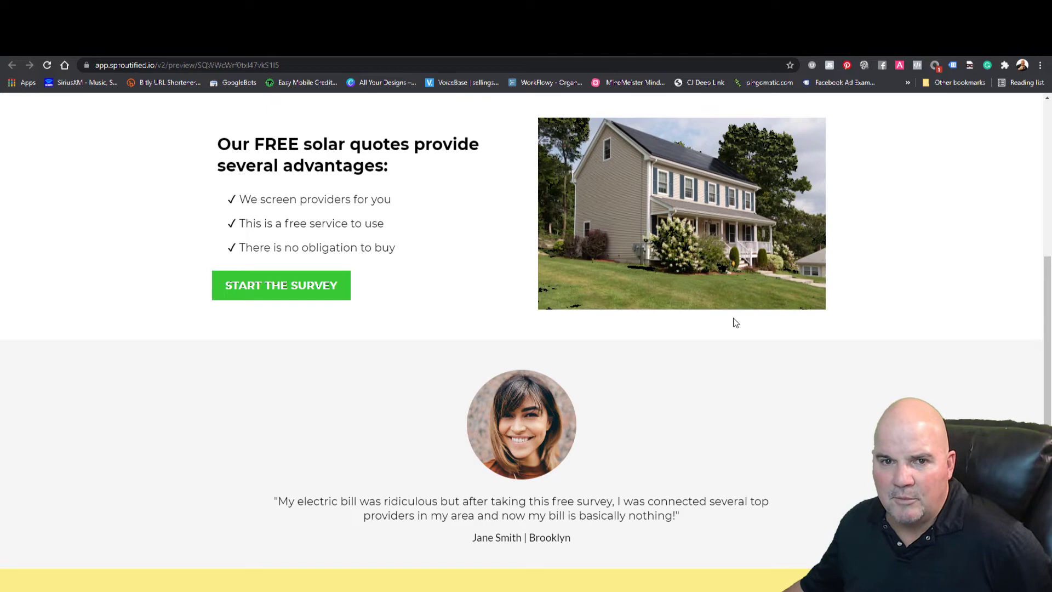
pyautogui.scroll(-3, 745, 362)
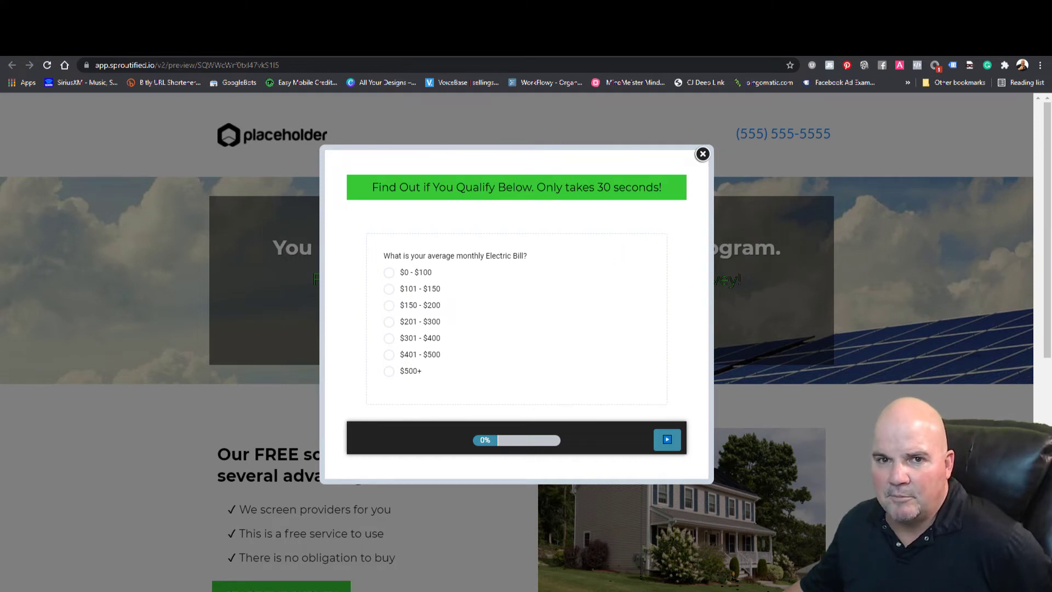
pyautogui.click(411, 290)
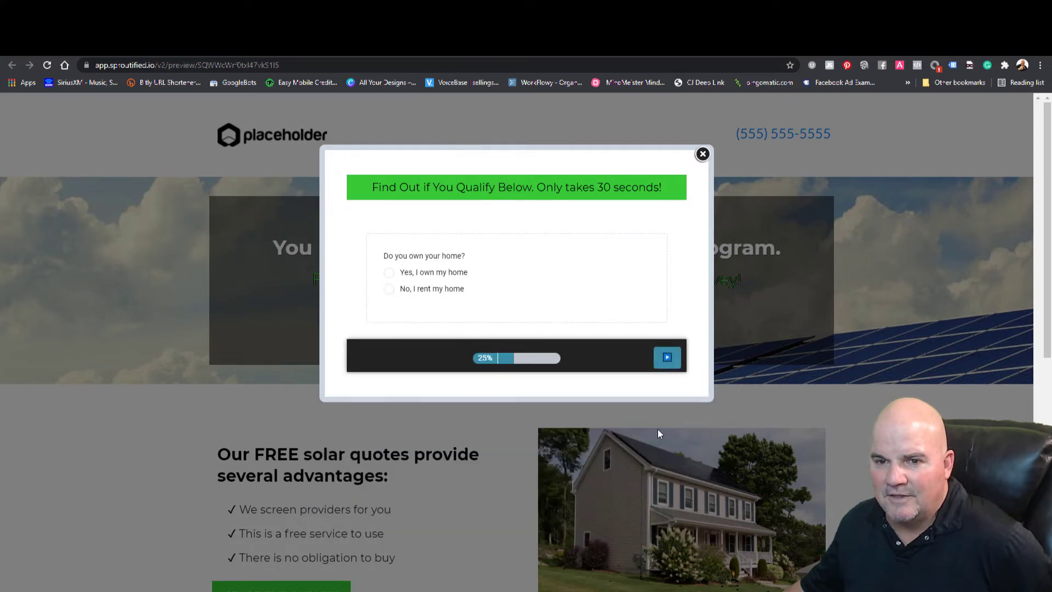
pyautogui.click(423, 272)
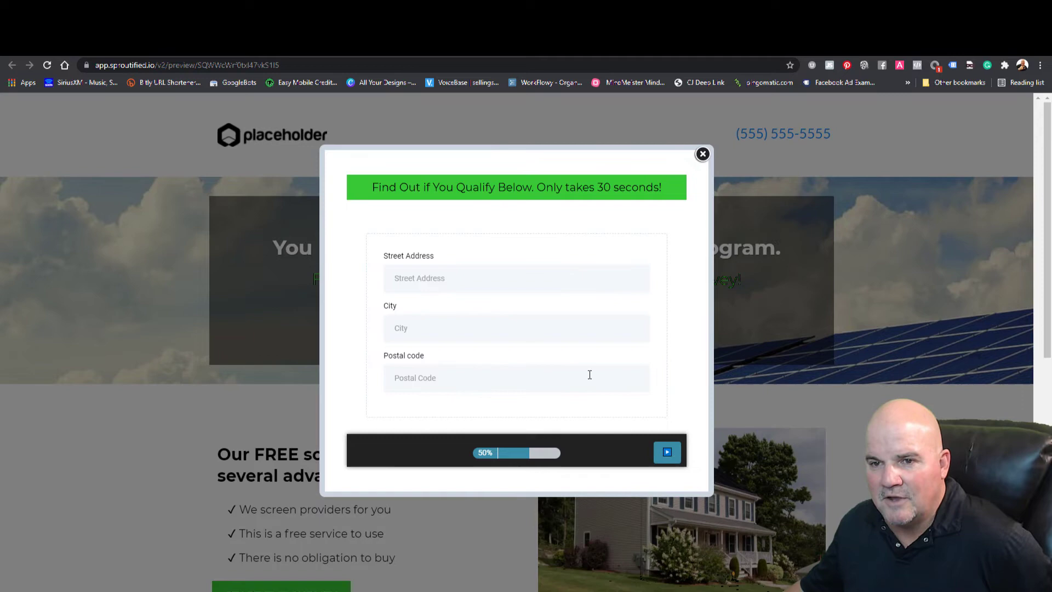
pyautogui.click(701, 154)
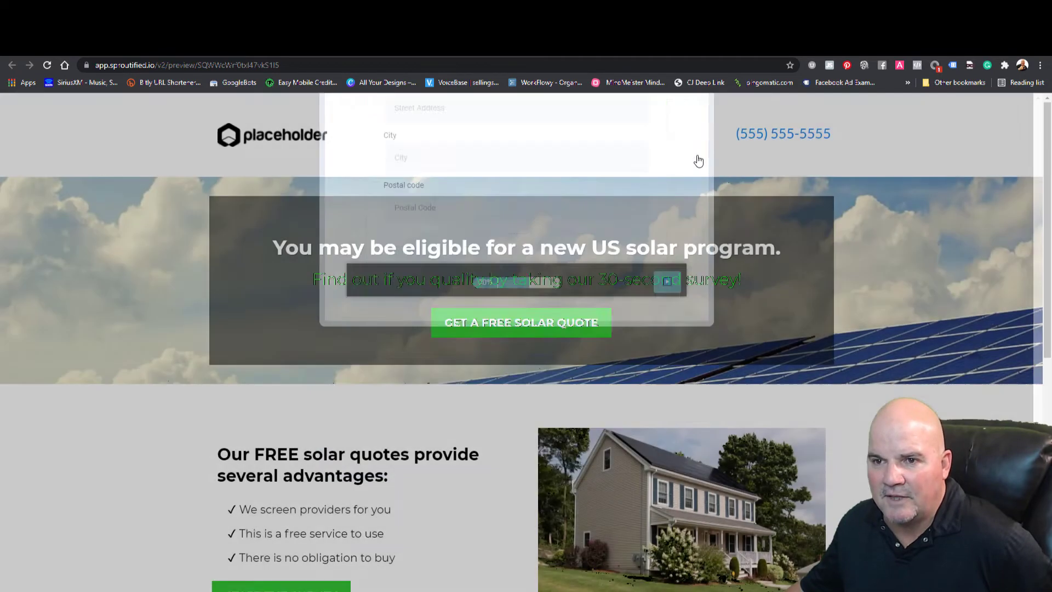
pyautogui.click(191, 56)
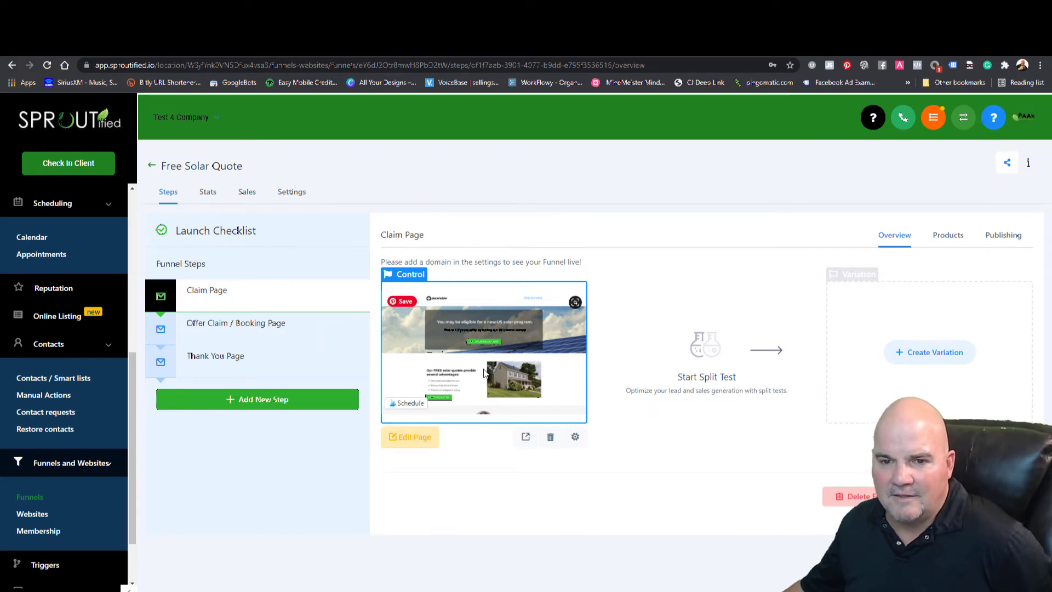
pyautogui.click(428, 440)
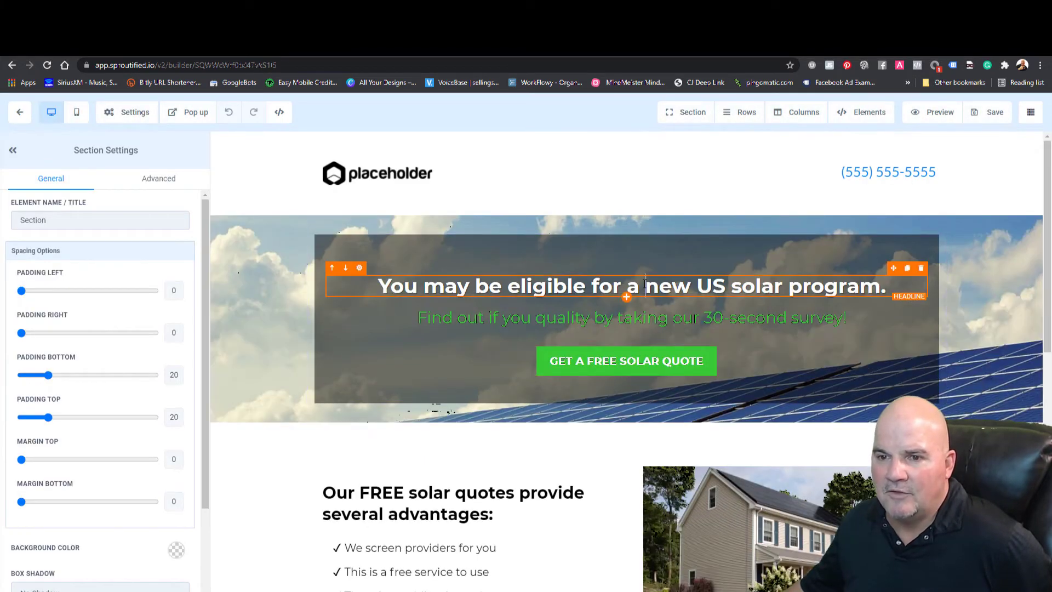
pyautogui.click(646, 285)
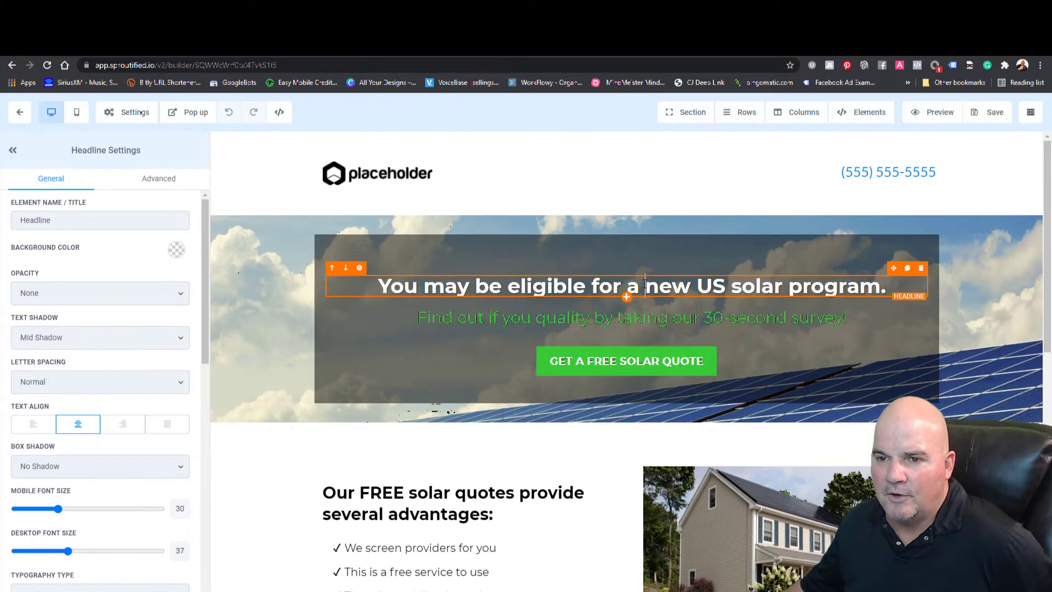
pyautogui.moveTo(646, 285); pyautogui.dragTo(492, 280)
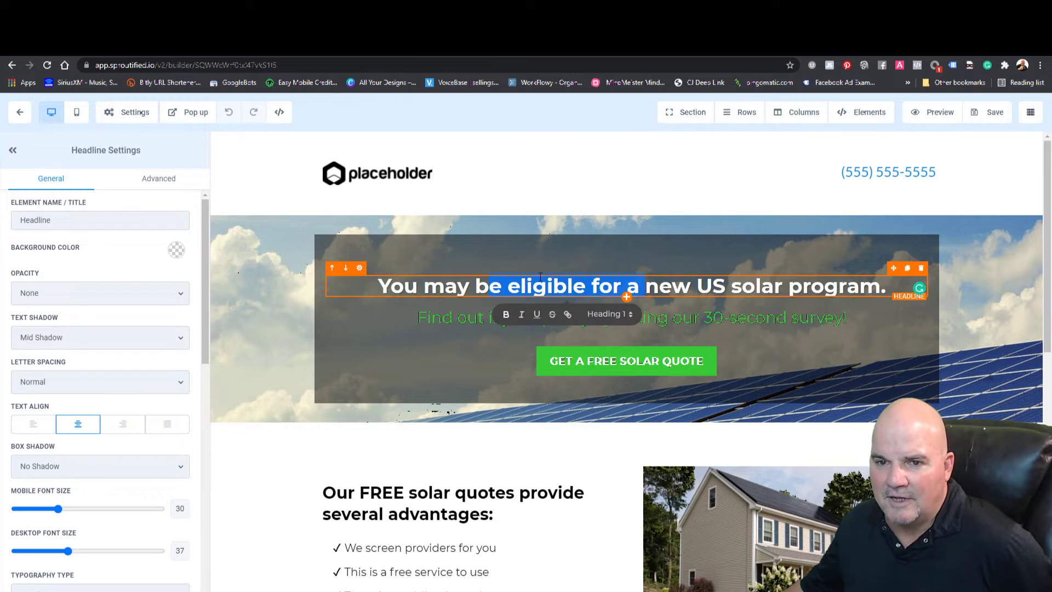
pyautogui.click(534, 283)
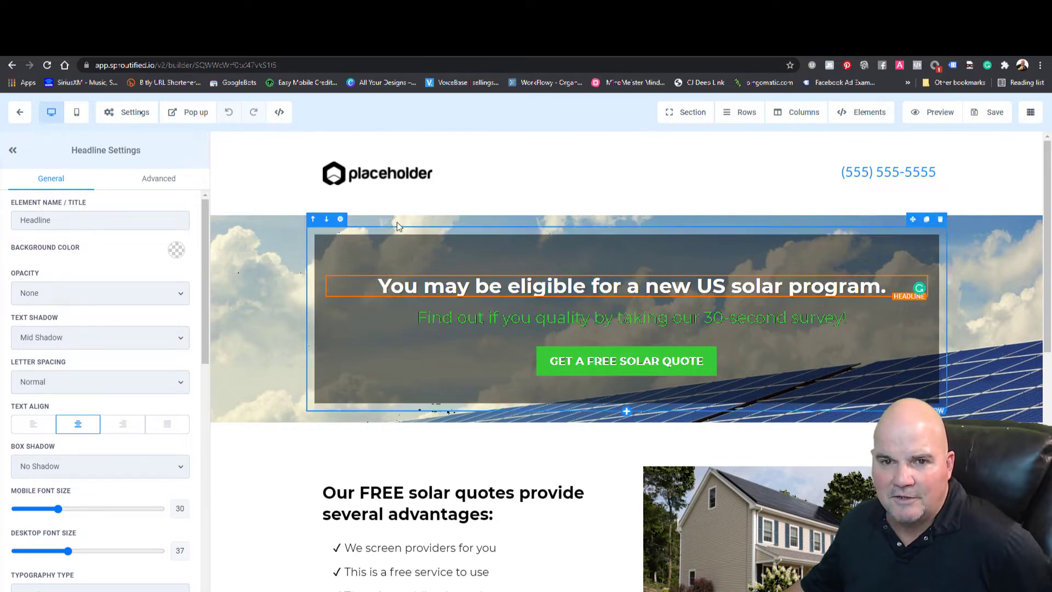
pyautogui.click(393, 180)
pyautogui.scroll(-7, 208, 441)
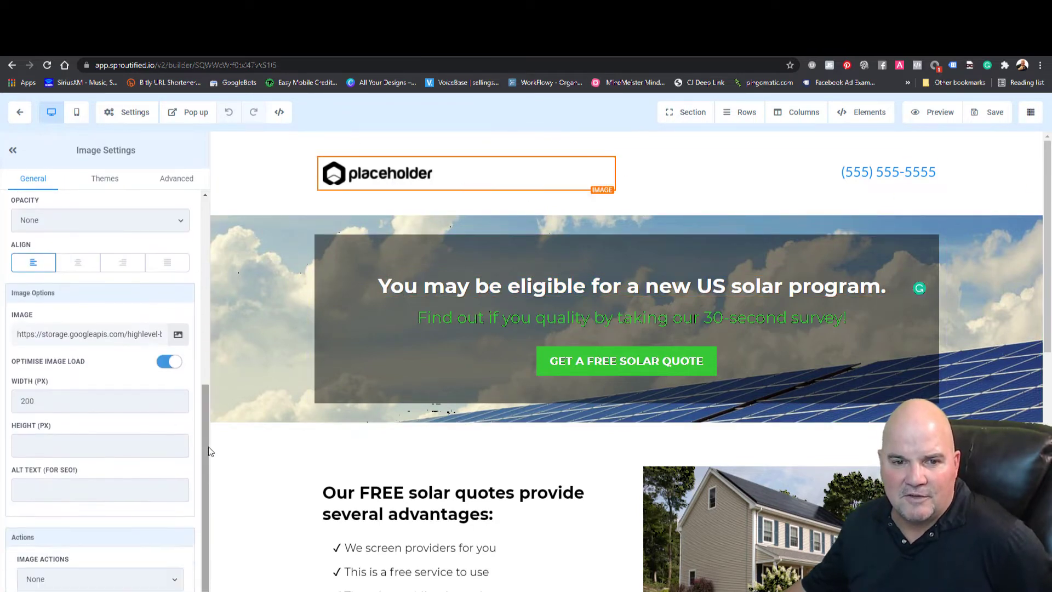
pyautogui.click(178, 324)
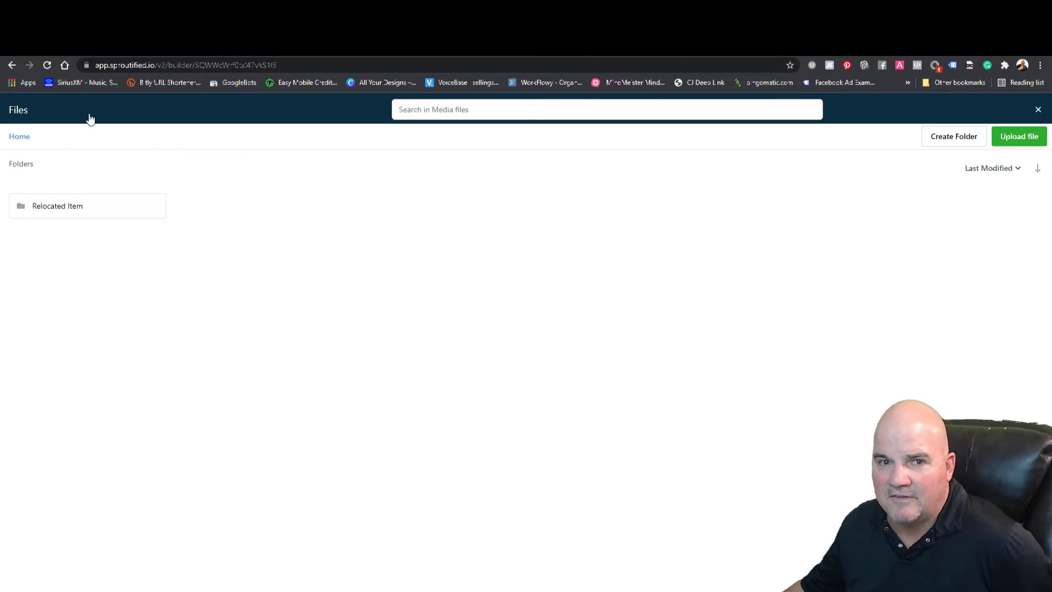
pyautogui.click(1037, 110)
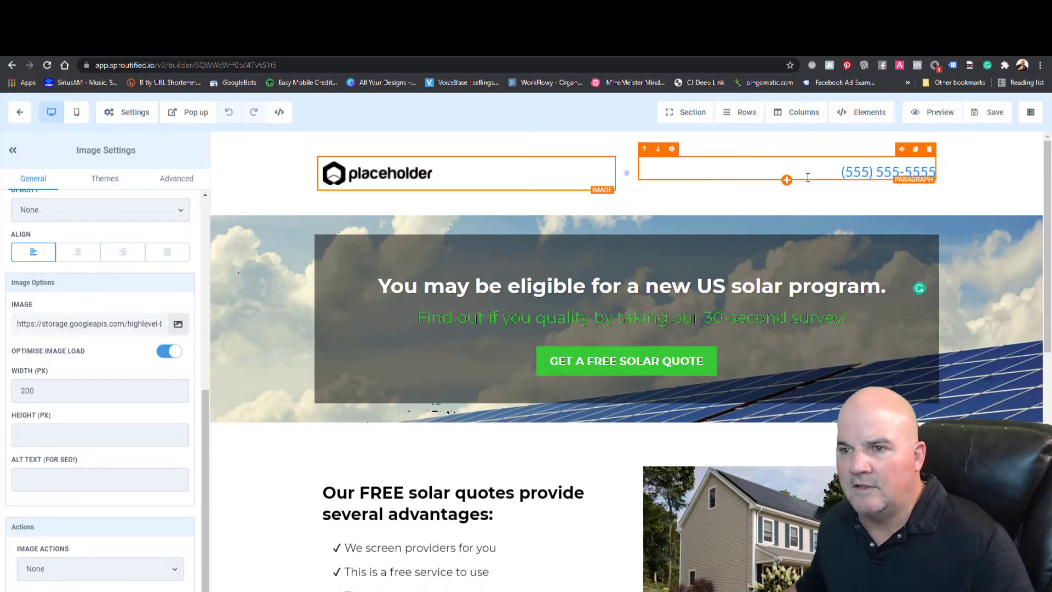
pyautogui.click(1009, 202)
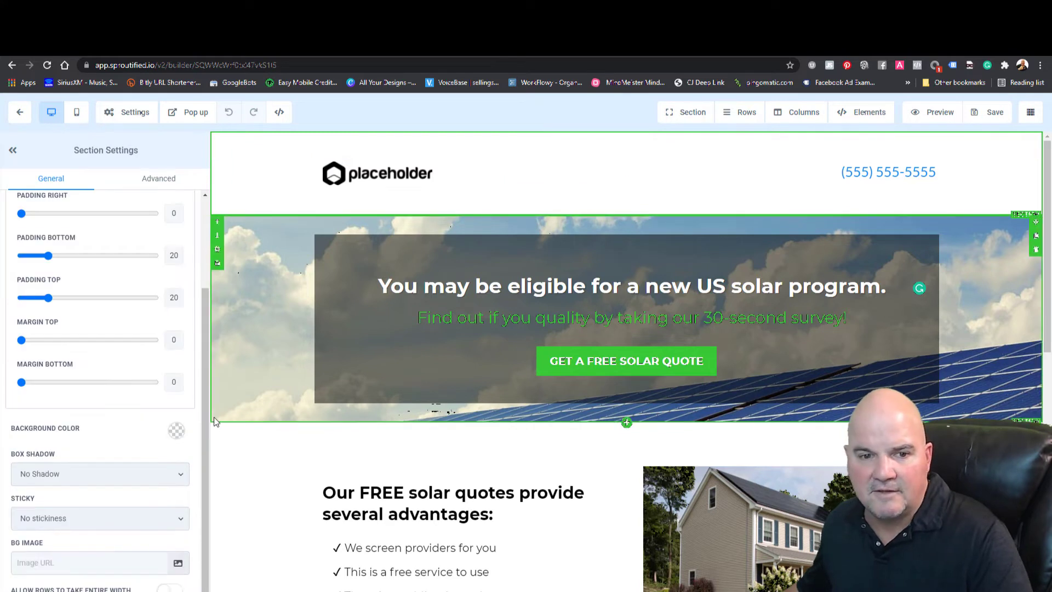
pyautogui.click(177, 432)
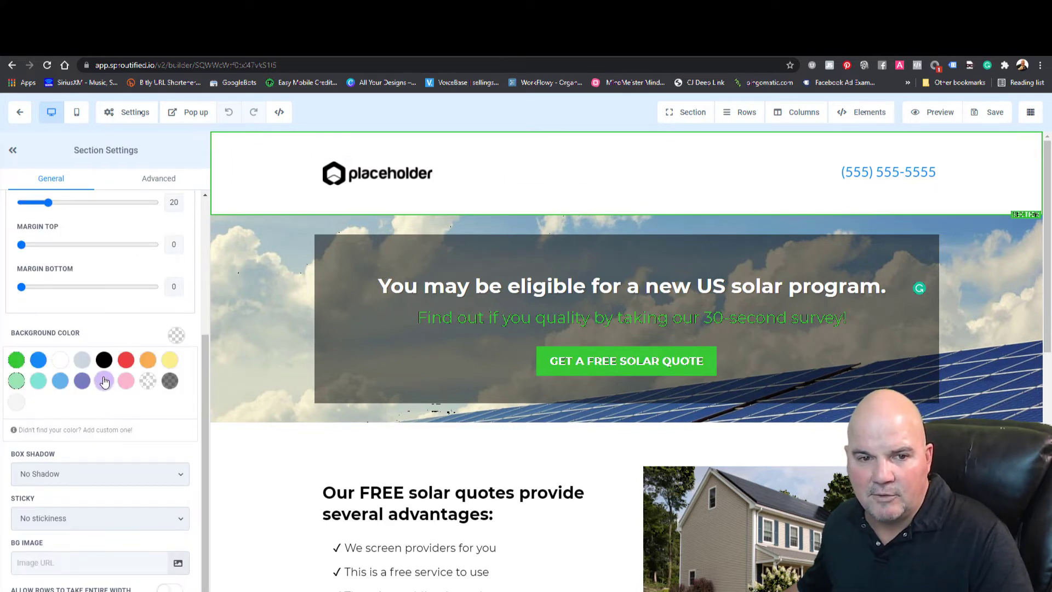
pyautogui.click(82, 360)
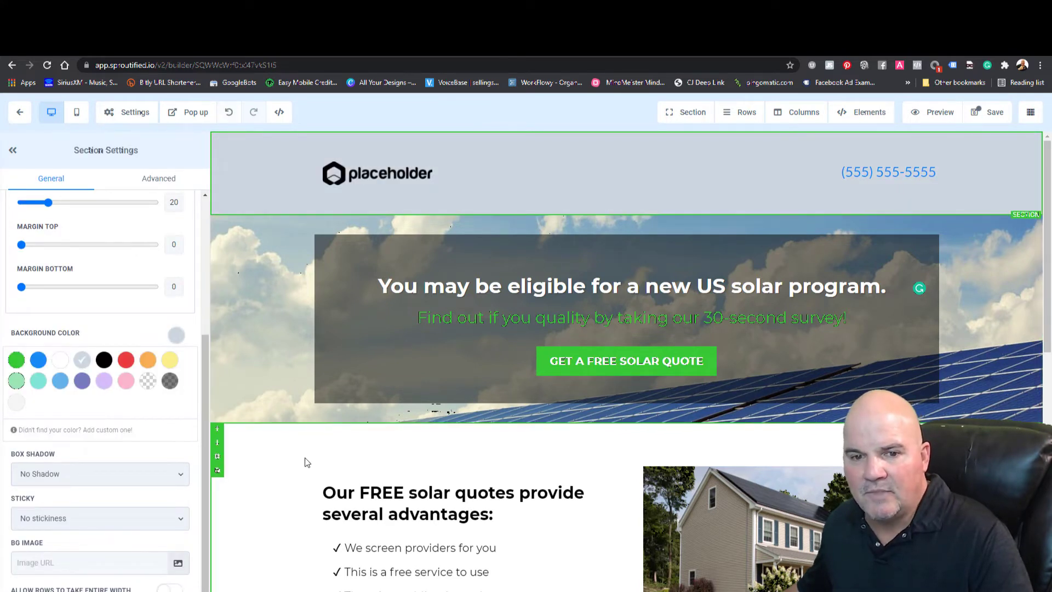
pyautogui.click(78, 113)
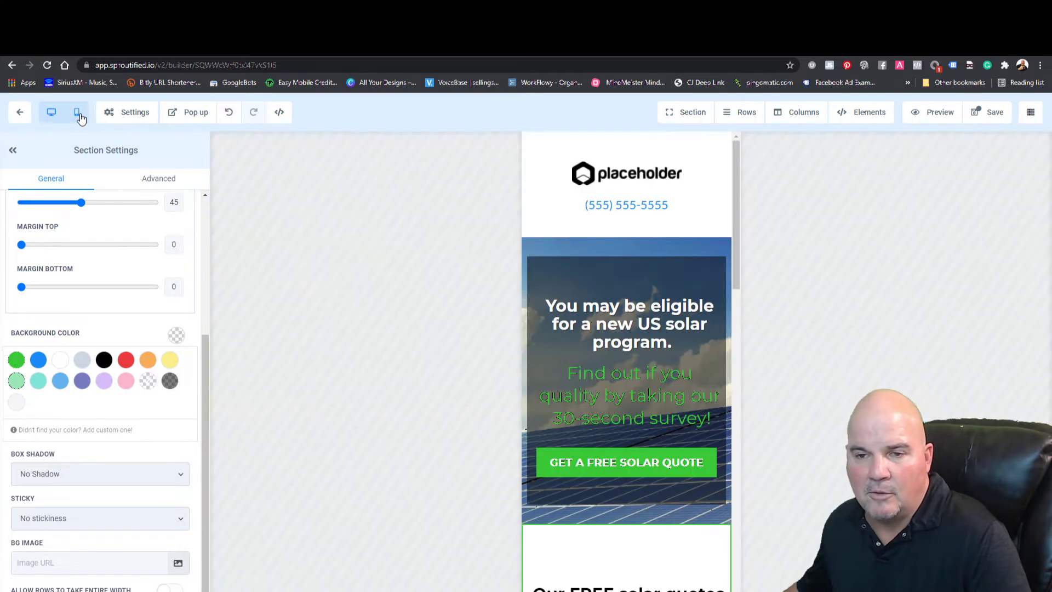
pyautogui.click(28, 113)
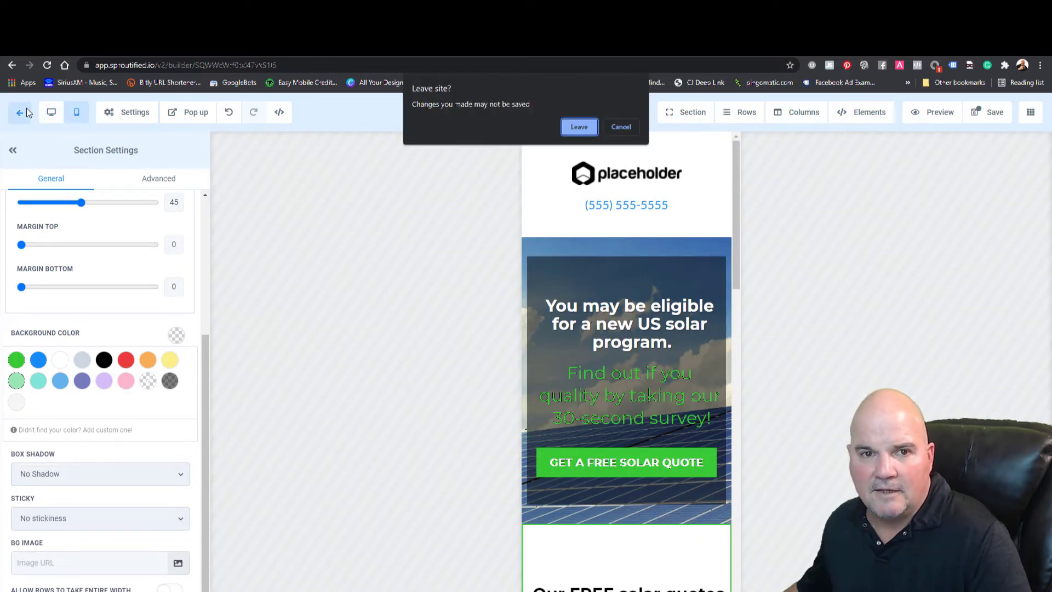
pyautogui.click(579, 127)
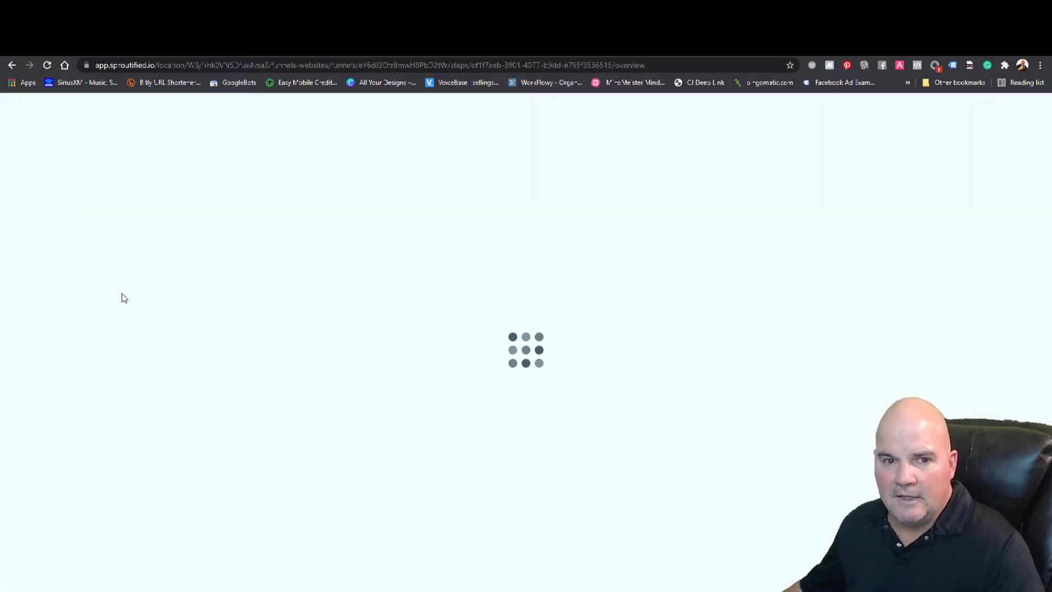
# Go to Websites under Funnels and Websites and open the Typhoon website's page list
pyautogui.scroll(-1, 69, 472)
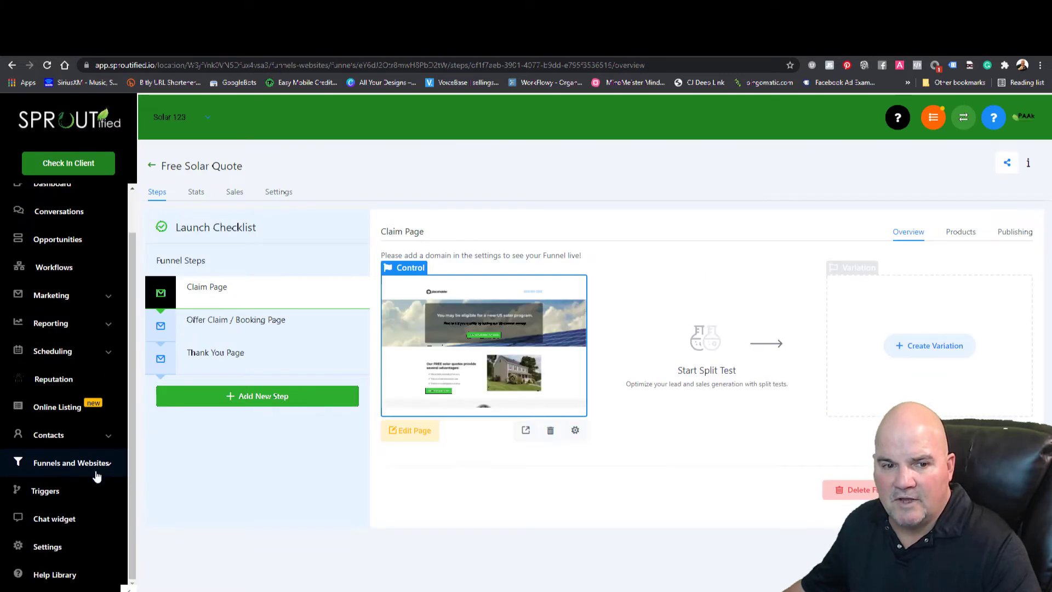
pyautogui.click(75, 471)
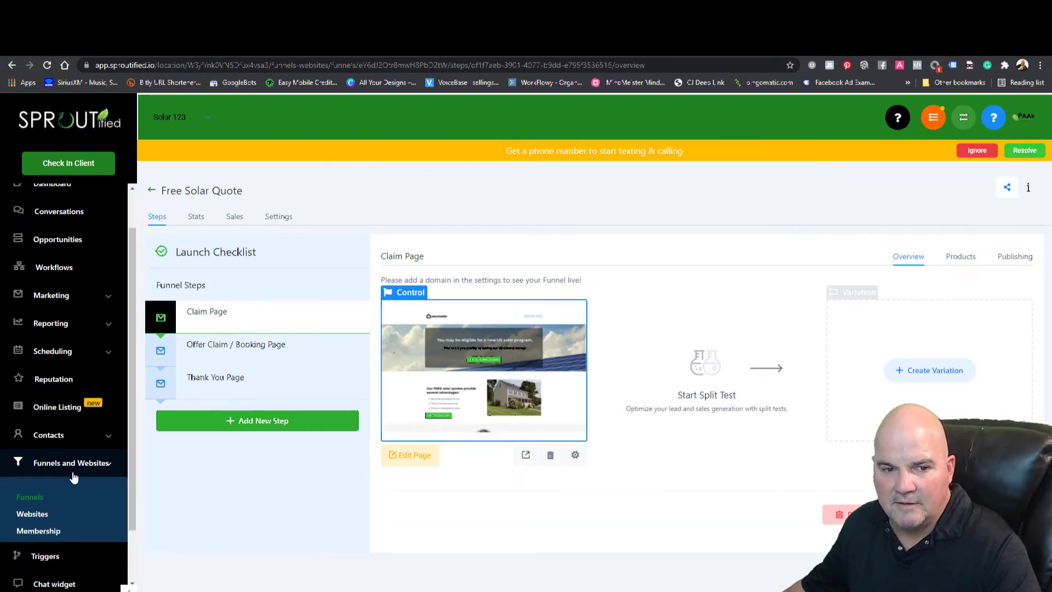
pyautogui.click(53, 520)
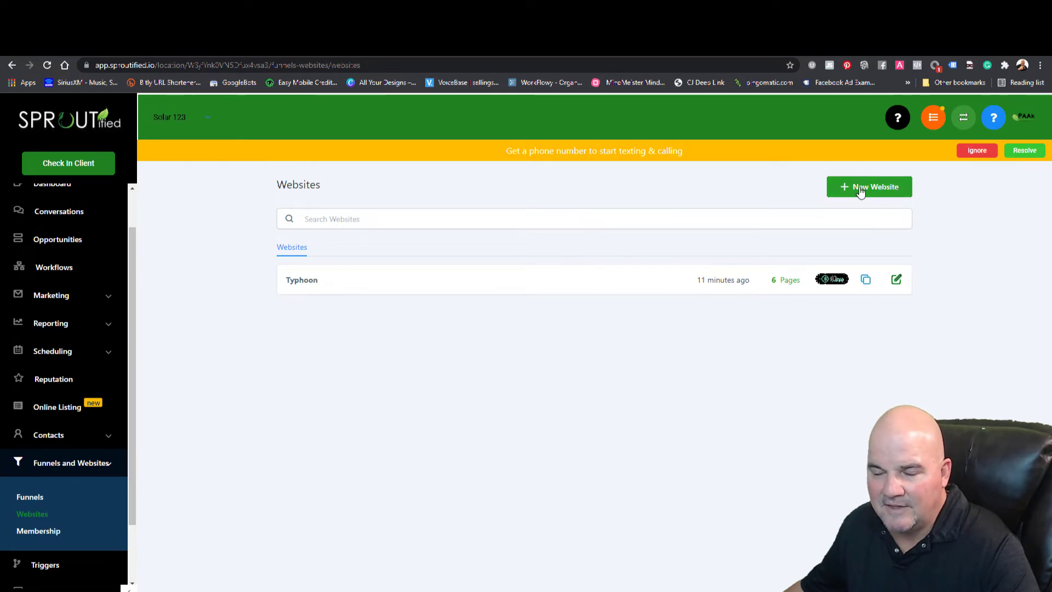
pyautogui.click(300, 282)
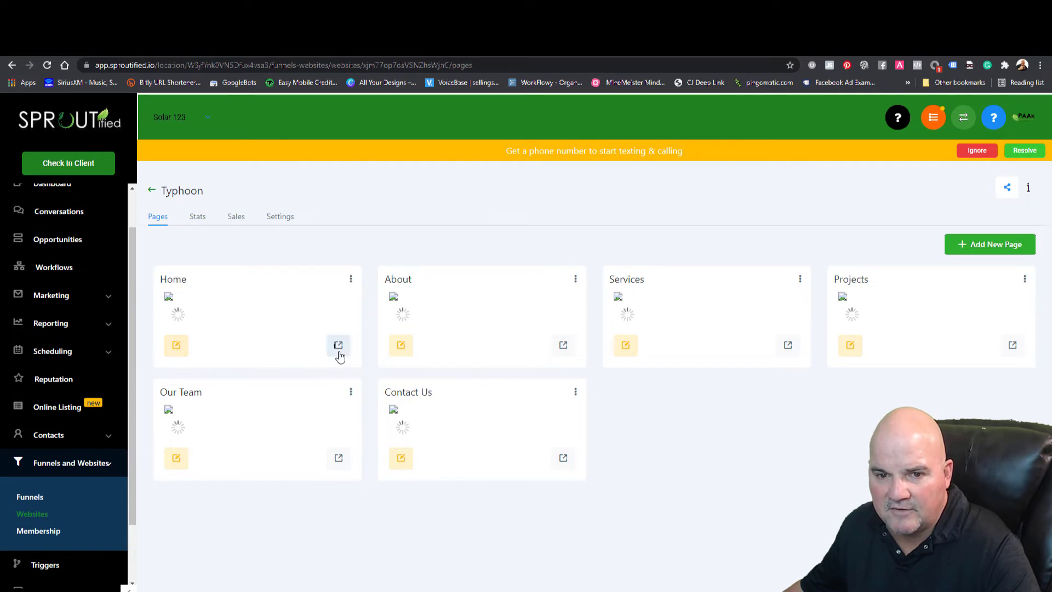
# Edit the Typhoon Home page, changing the headline word Innovative to Affordable
pyautogui.click(176, 346)
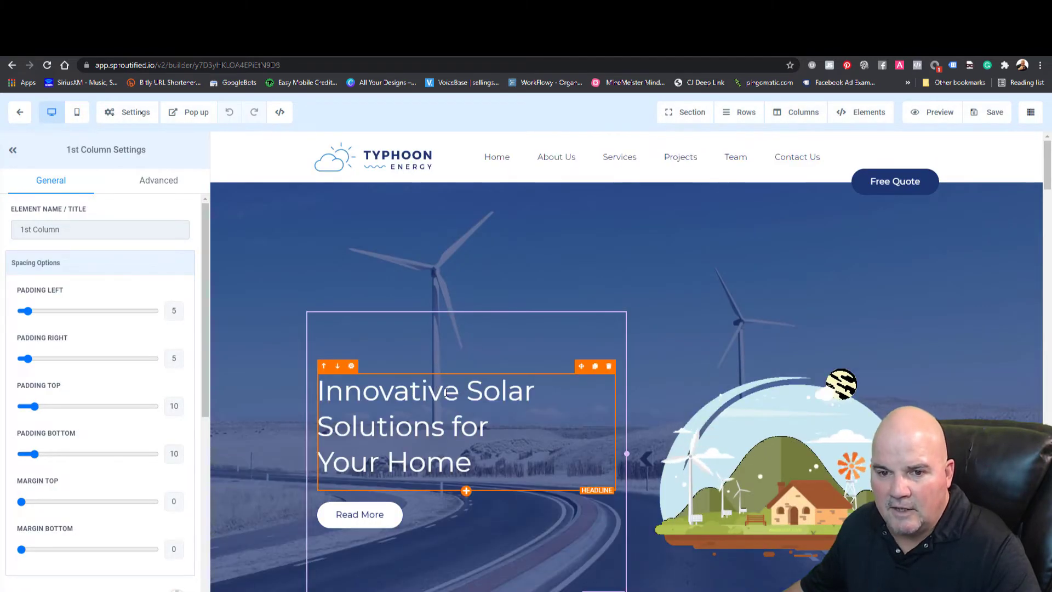
pyautogui.moveTo(457, 393); pyautogui.dragTo(322, 395)
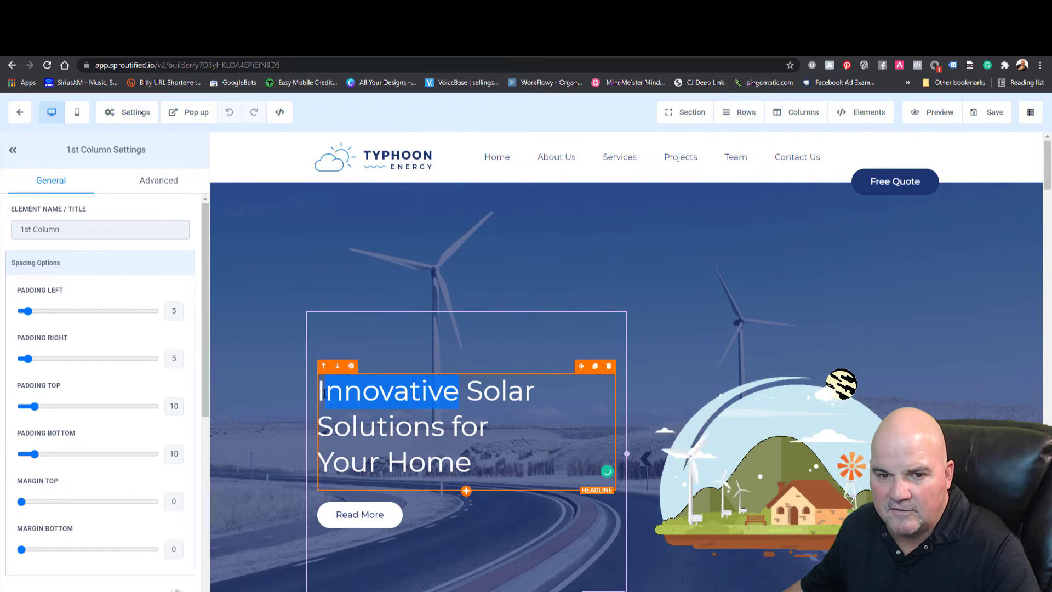
pyautogui.write('Ad')
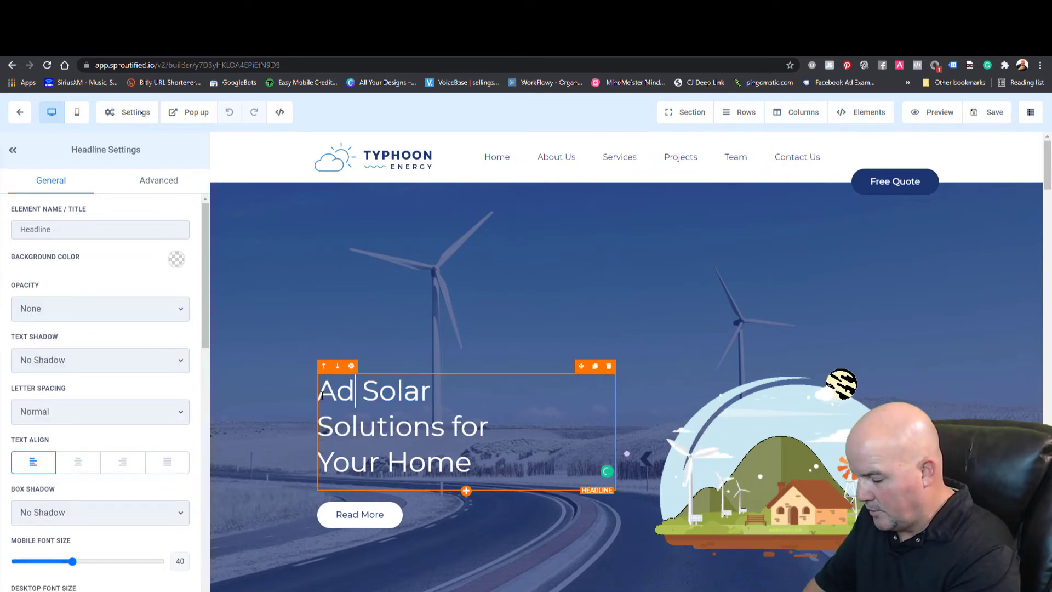
pyautogui.press('BackSpace')
pyautogui.write('ffordable')
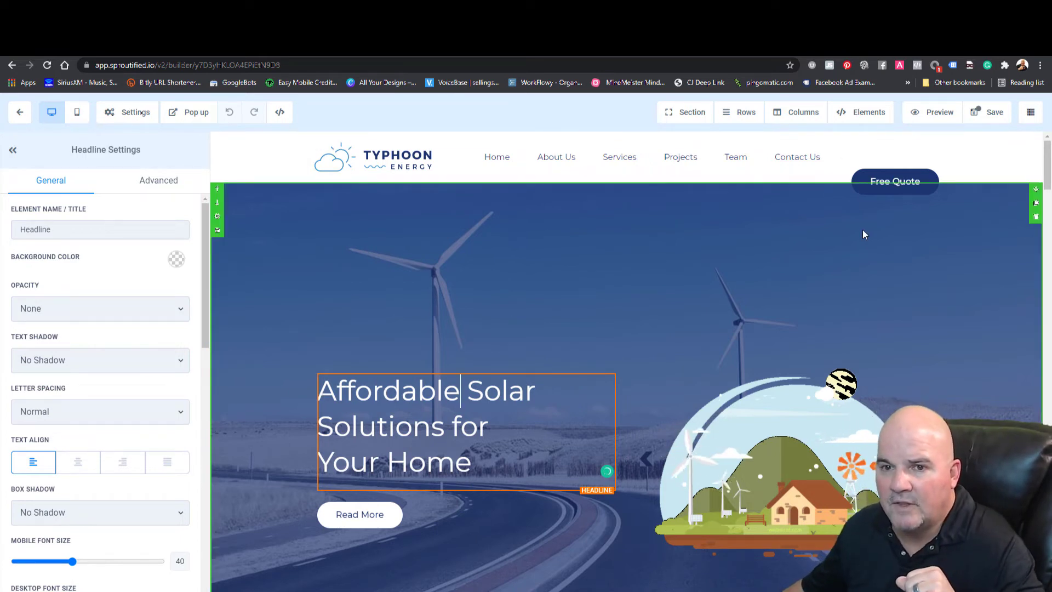
# Select the navigation menu, then select the header's Free Quote button to edit it
pyautogui.click(426, 165)
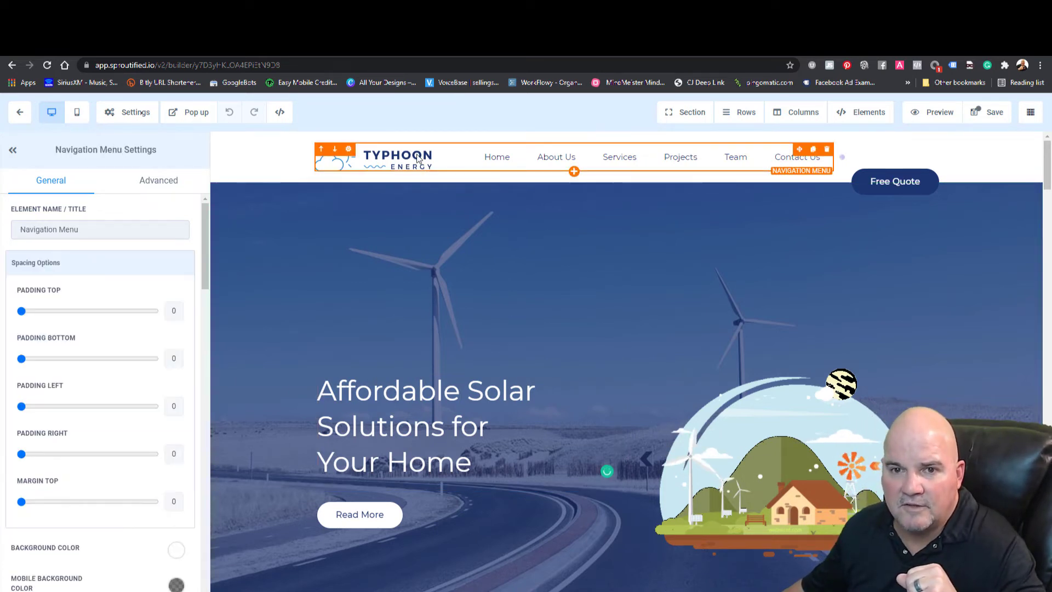
pyautogui.scroll(-5, 143, 454)
pyautogui.scroll(-5, 623, 393)
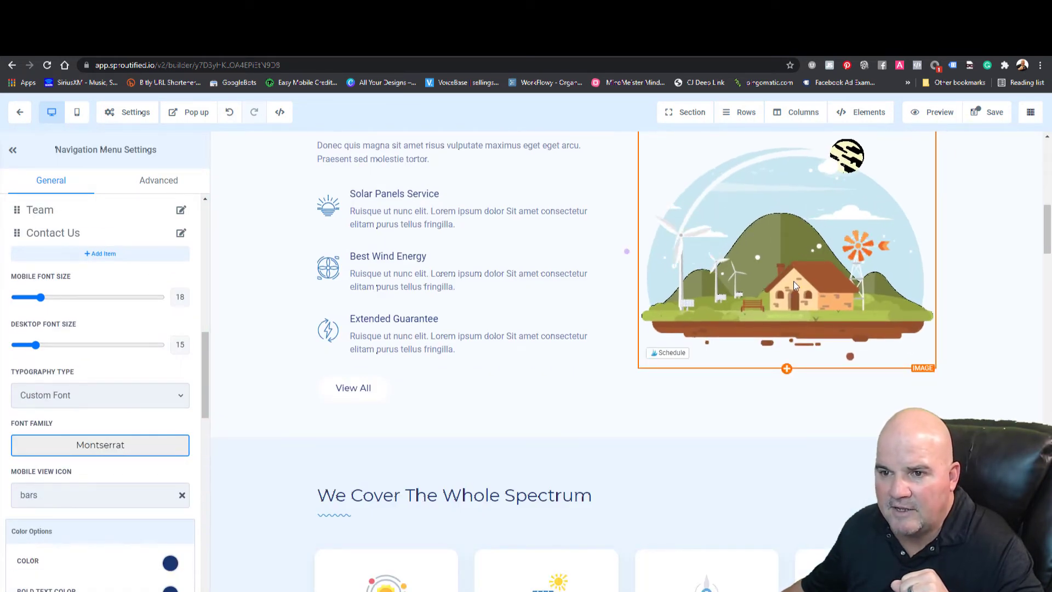
pyautogui.scroll(-1, 827, 403)
pyautogui.scroll(-5, 826, 404)
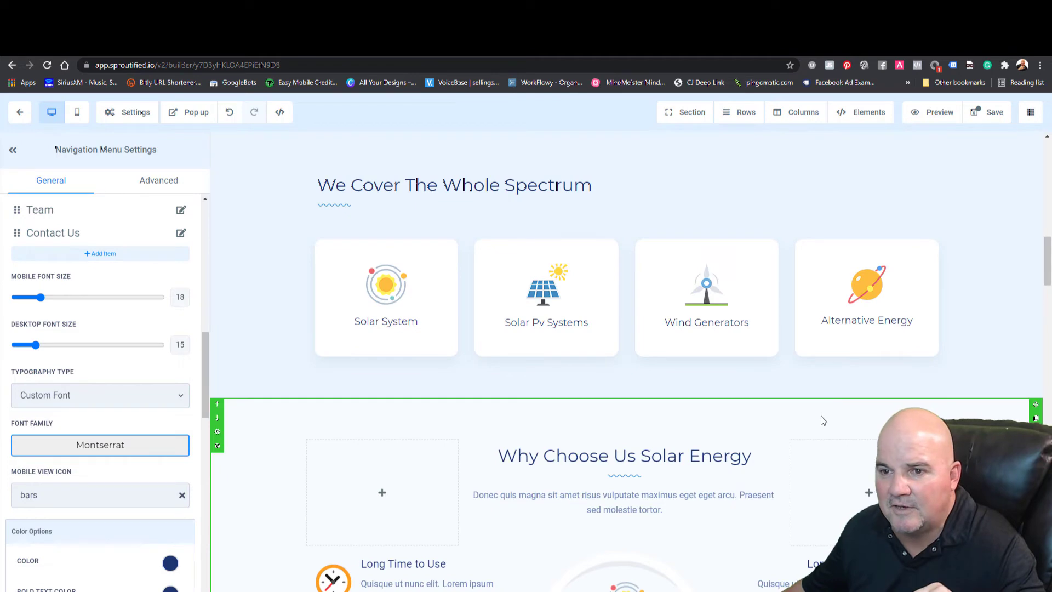
pyautogui.scroll(-6, 825, 418)
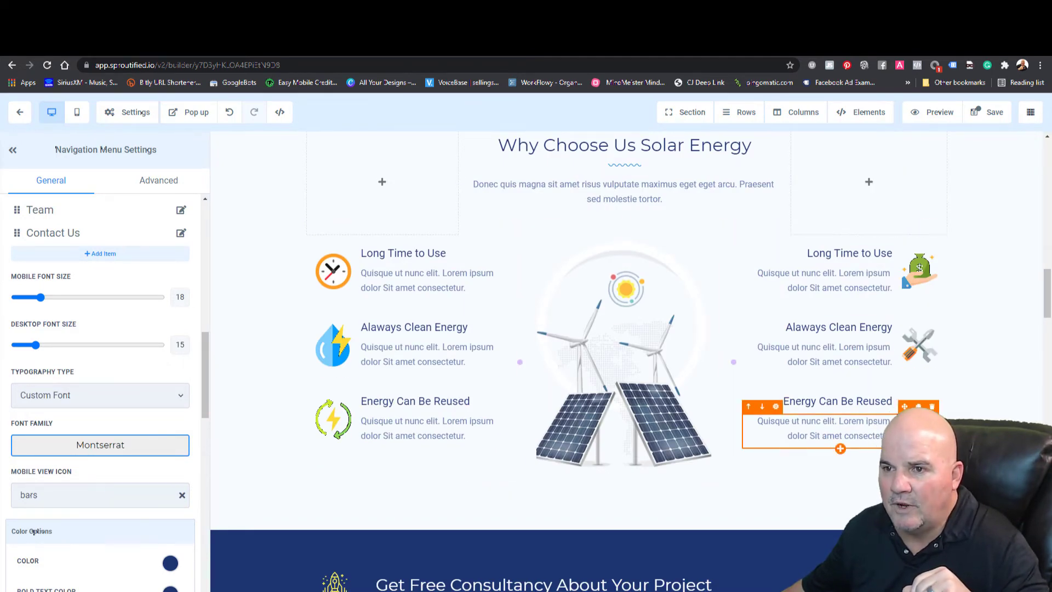
pyautogui.scroll(10, 904, 383)
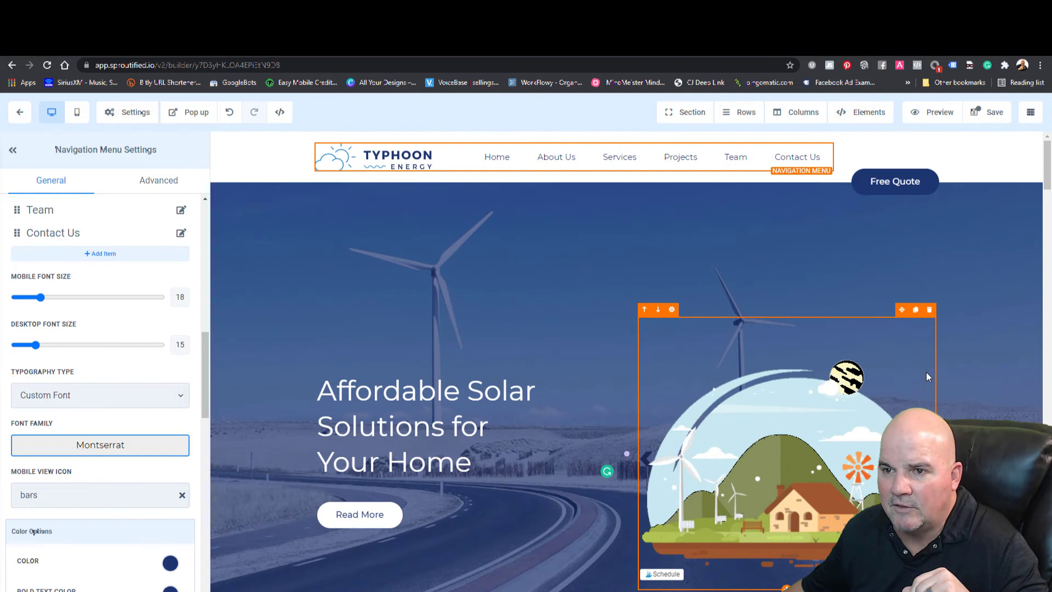
pyautogui.click(895, 181)
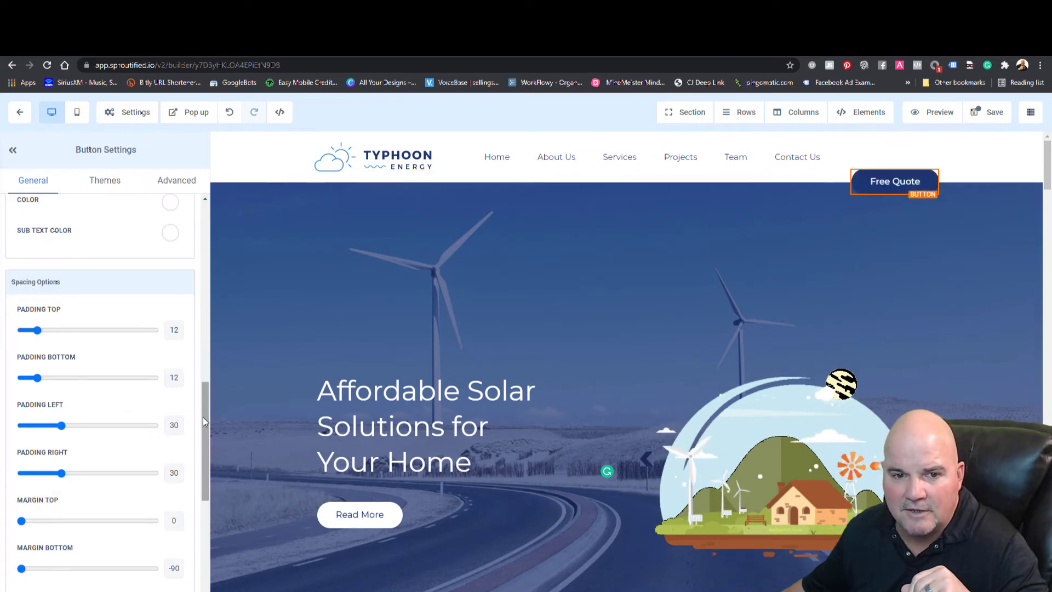
# Check the Free Quote button's Link To options, keep Website URL, and exit the builder
pyautogui.moveTo(203, 417); pyautogui.dragTo(200, 518)
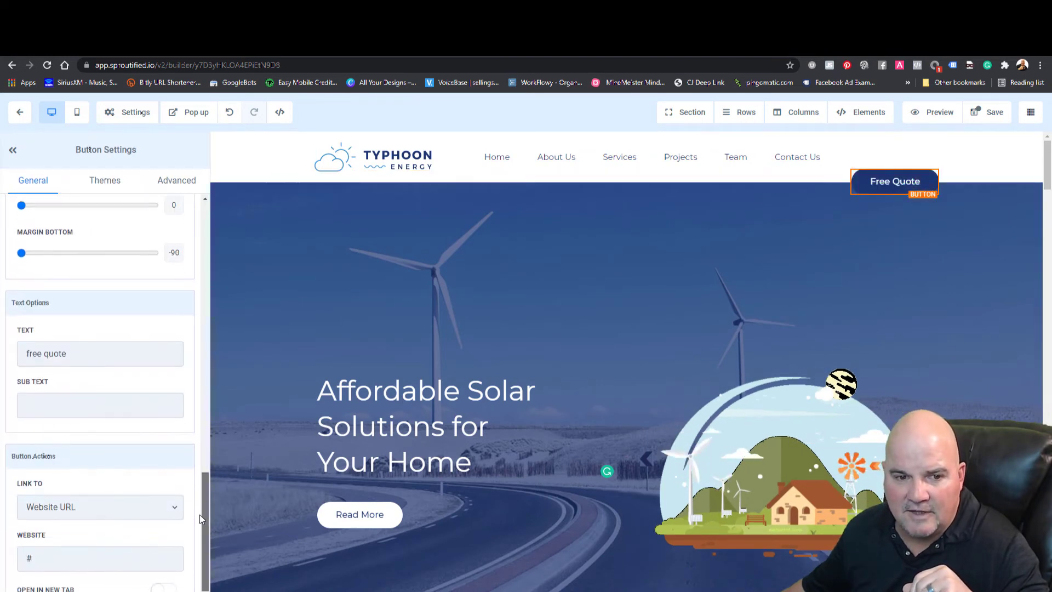
pyautogui.click(157, 512)
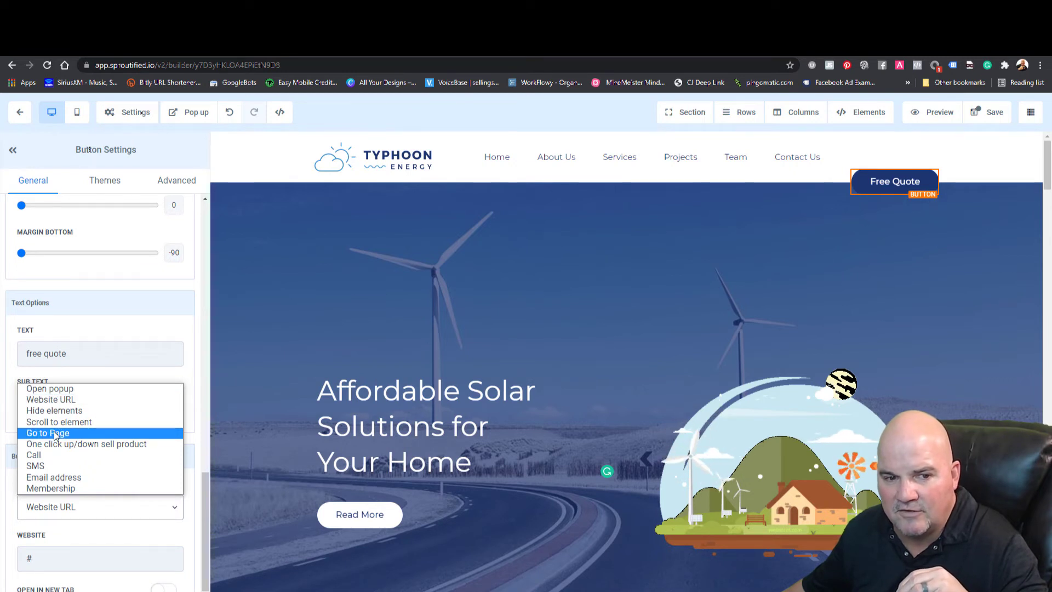
pyautogui.click(67, 405)
pyautogui.scroll(-1, 110, 543)
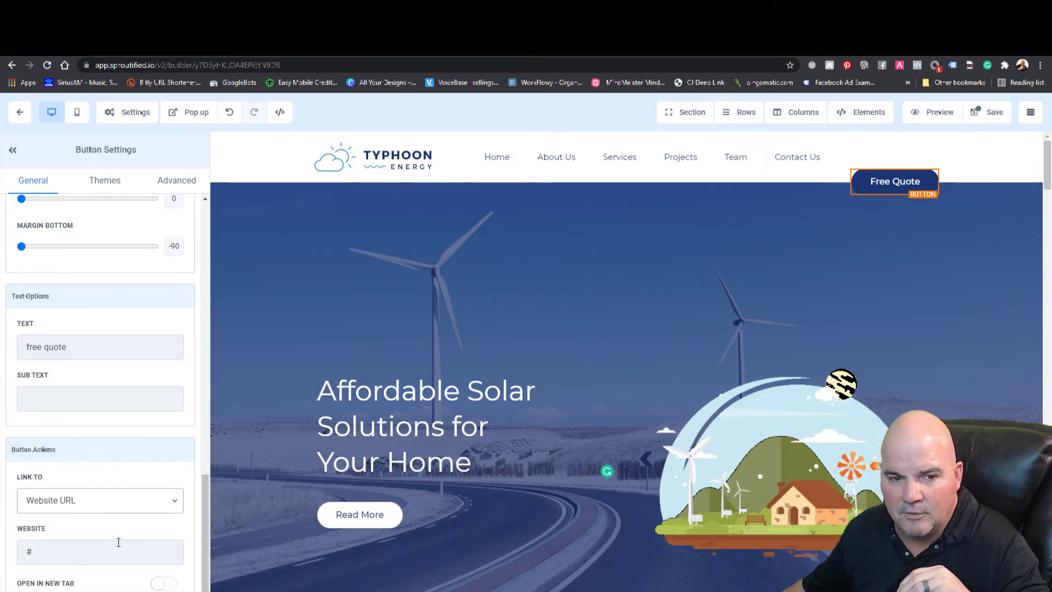
pyautogui.click(61, 533)
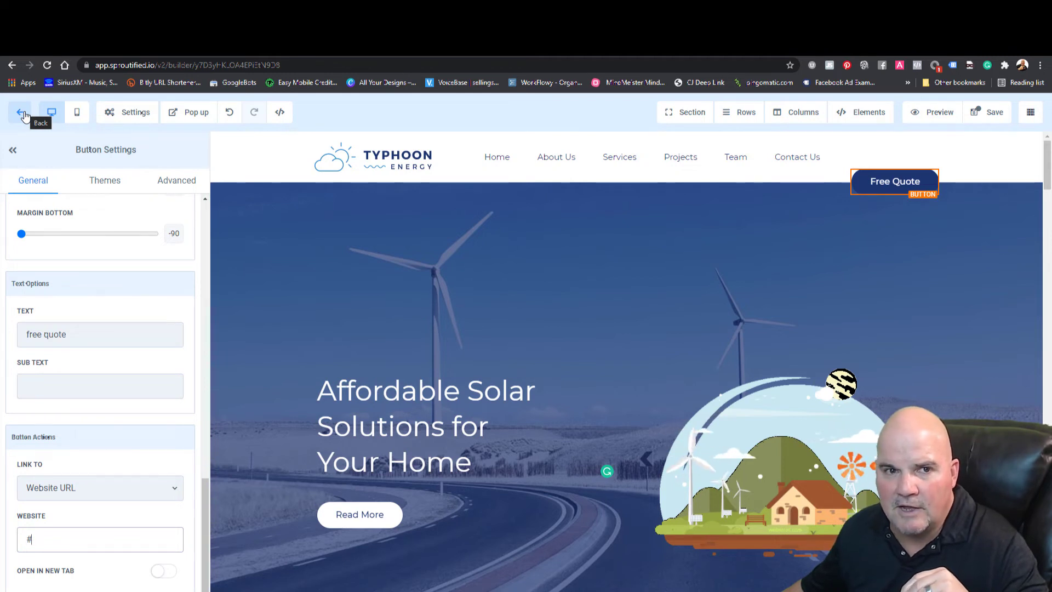
pyautogui.click(22, 113)
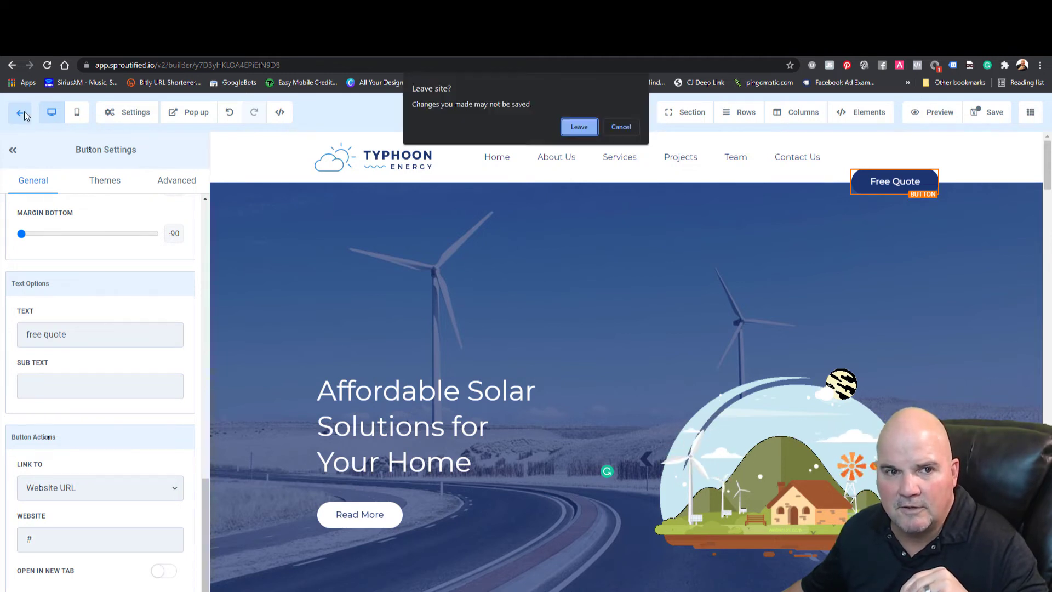
# Confirm leaving the builder and open the chat widget's Widget window settings
pyautogui.click(580, 127)
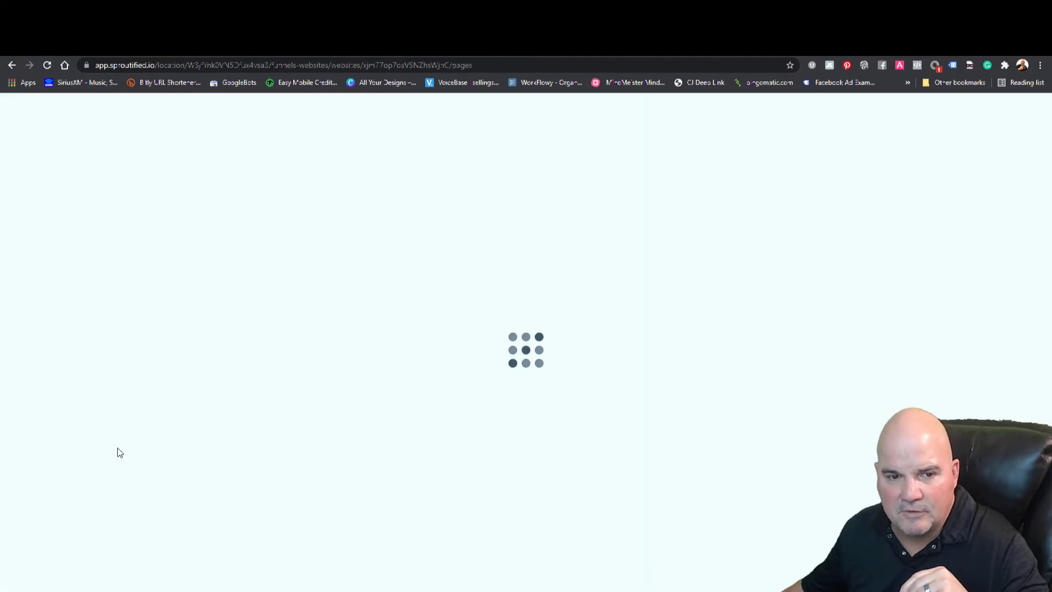
pyautogui.scroll(-2, 121, 446)
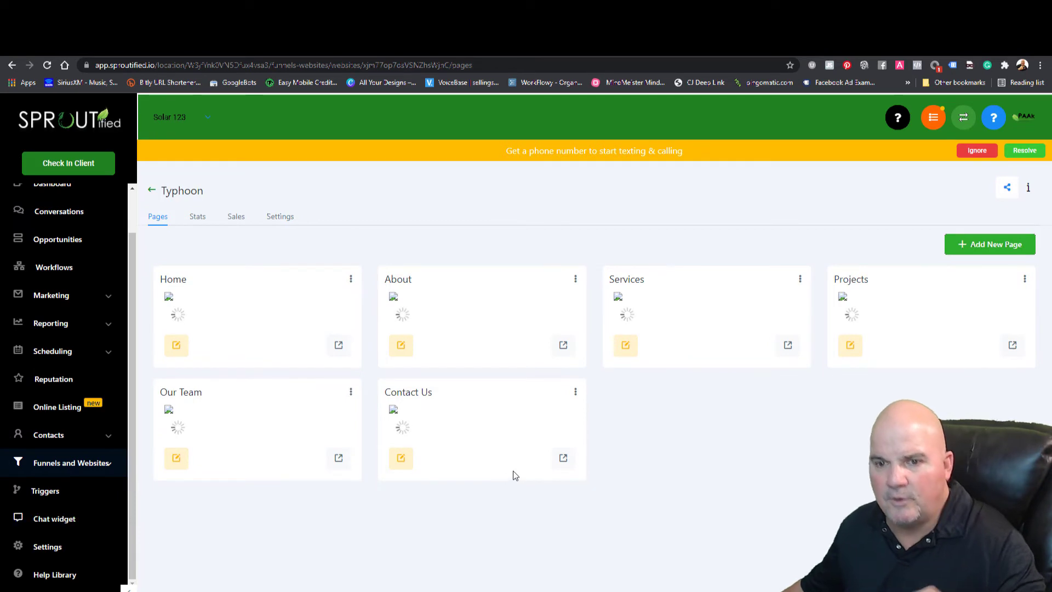
pyautogui.click(47, 525)
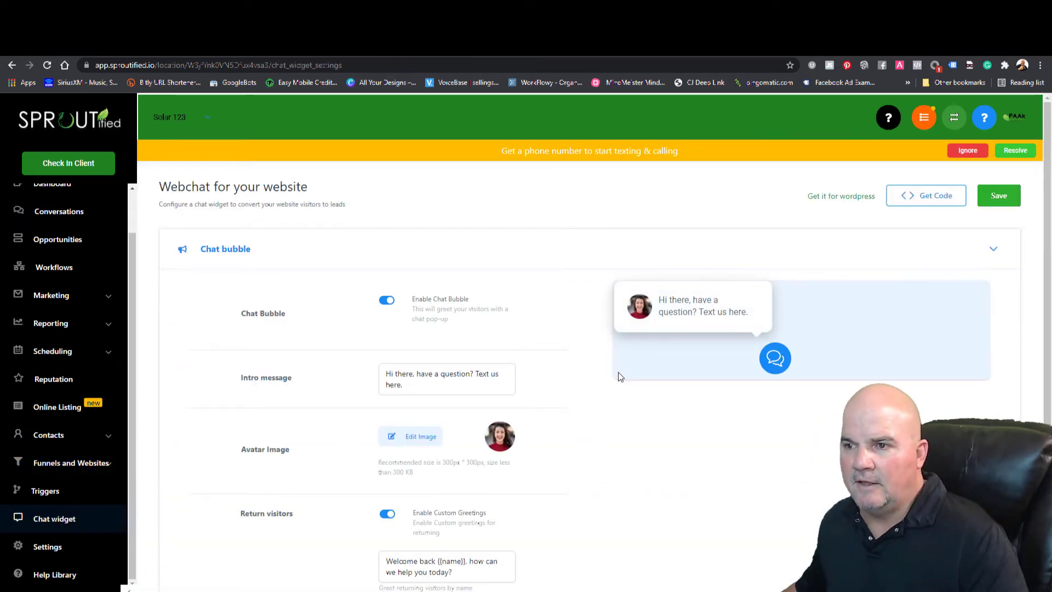
pyautogui.scroll(-3, 560, 388)
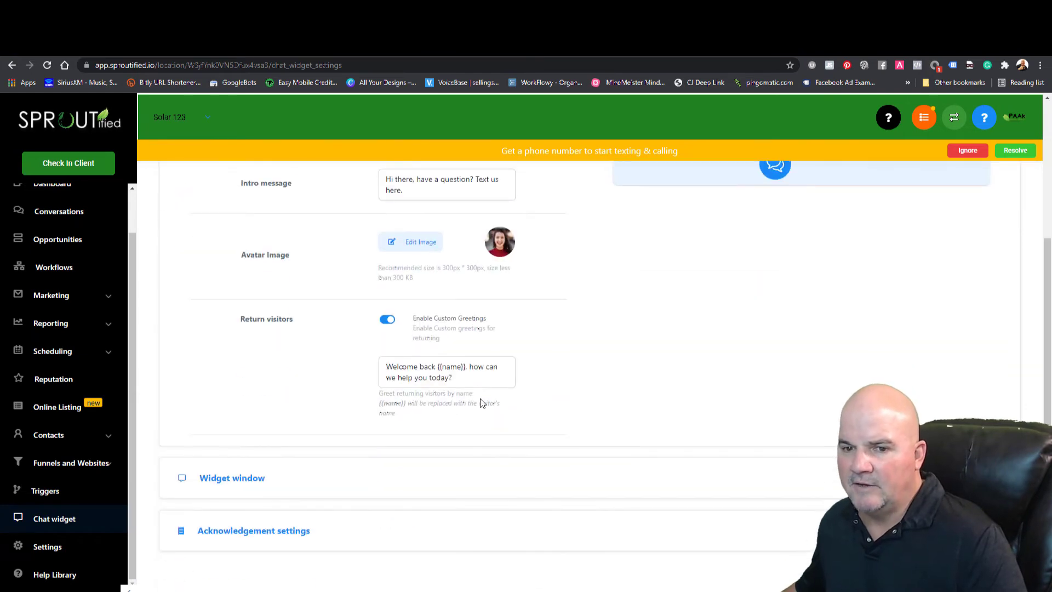
pyautogui.click(246, 482)
# Set the widget colour to #18C6F6, turn off agency branding, and save
pyautogui.scroll(-1, 497, 420)
pyautogui.click(496, 429)
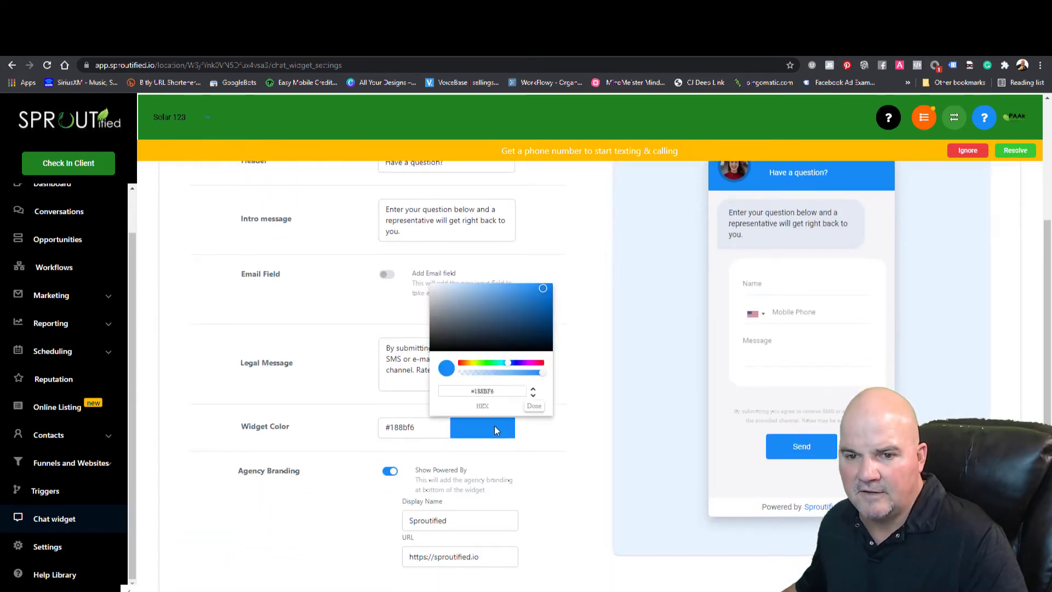
pyautogui.moveTo(493, 368); pyautogui.dragTo(505, 369)
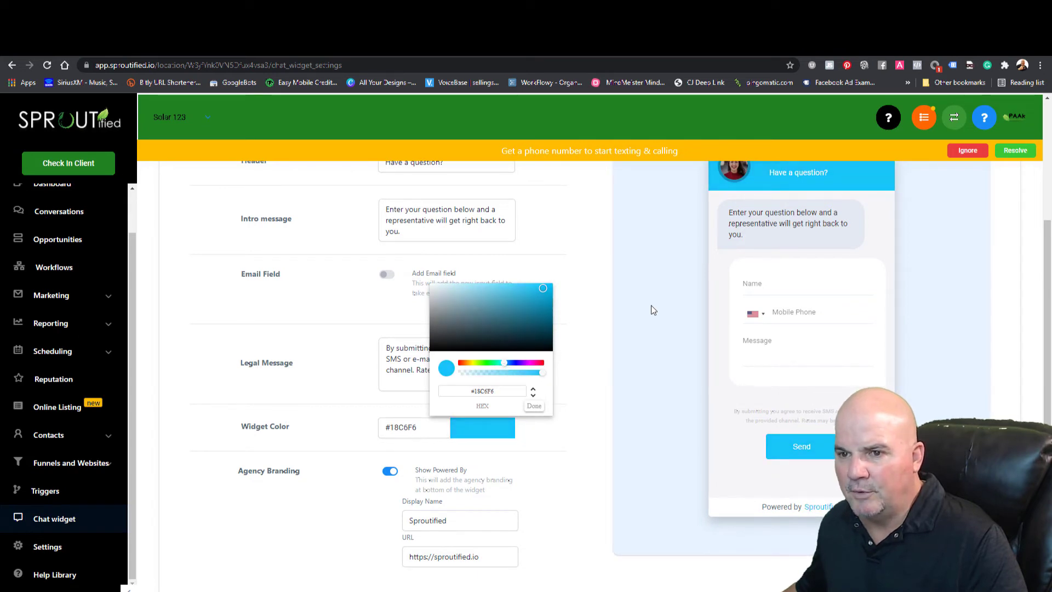
pyautogui.click(534, 407)
pyautogui.scroll(-2, 606, 446)
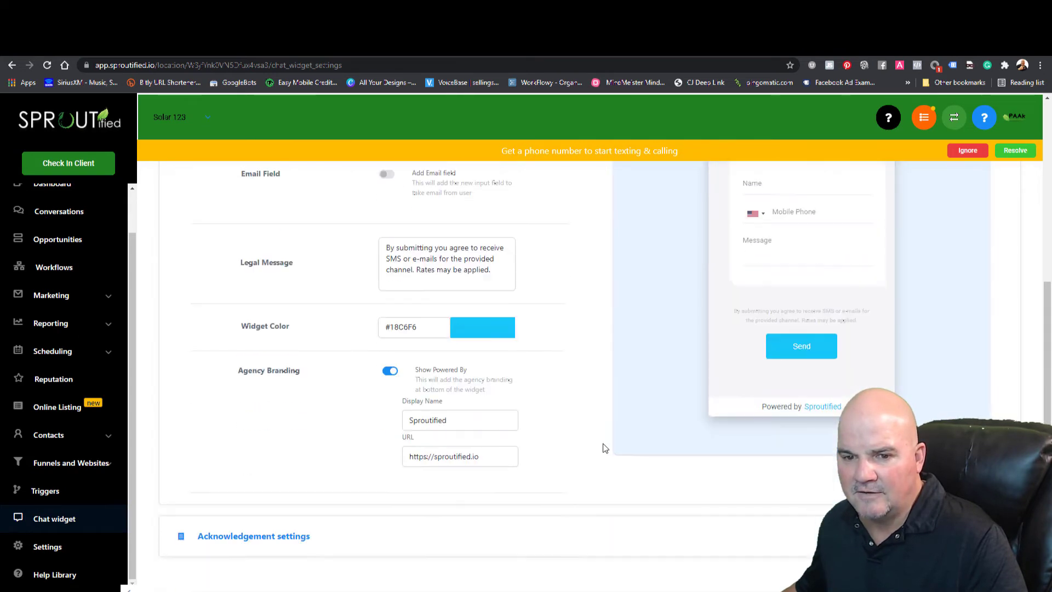
pyautogui.click(390, 366)
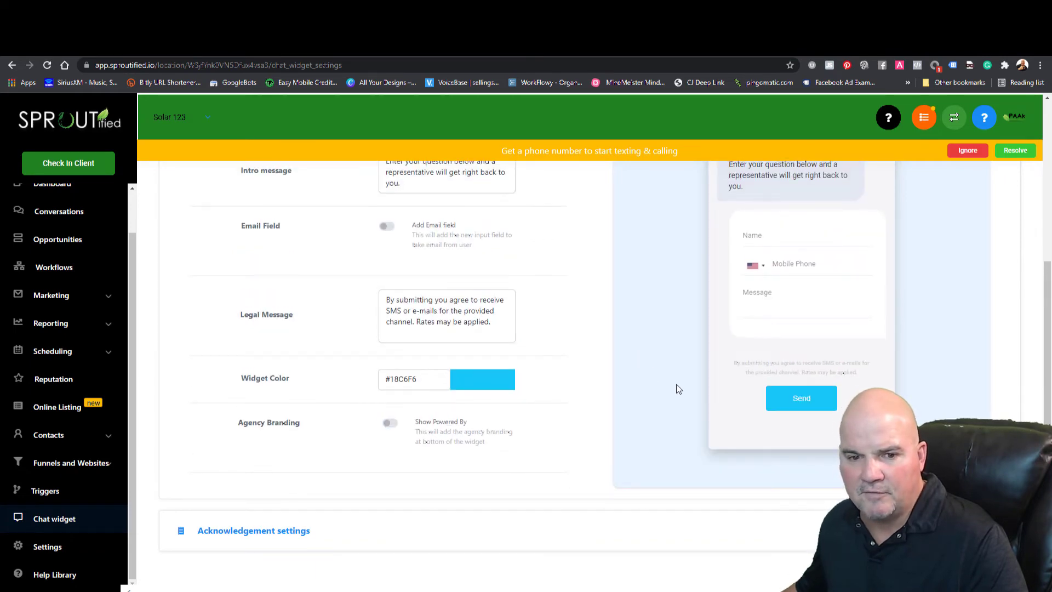
pyautogui.scroll(5, 678, 388)
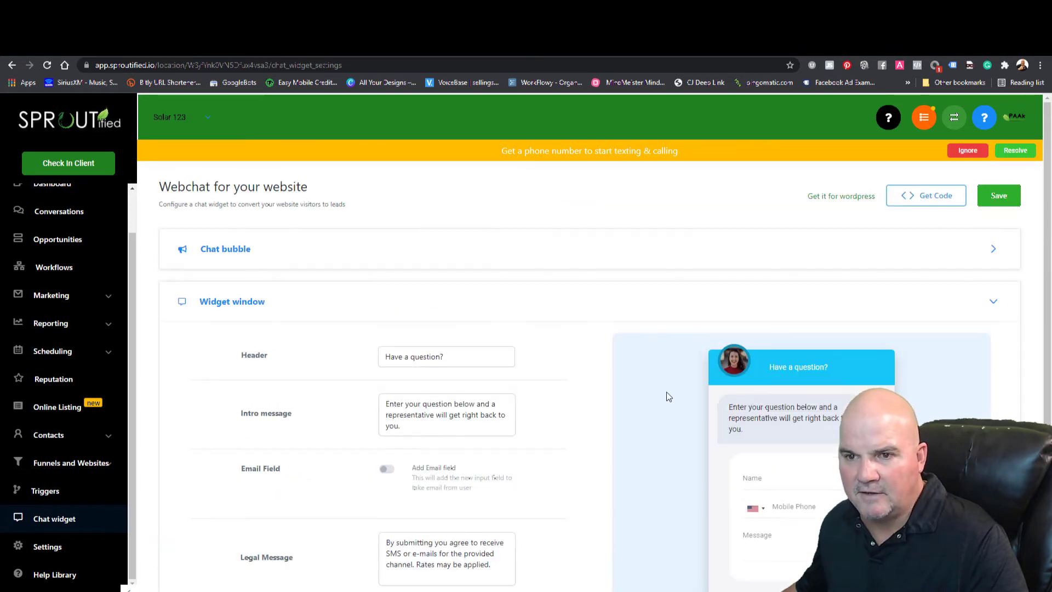
pyautogui.click(1004, 200)
# Enable the chat widget in the Typhoon website's settings and preview its Home page in a new tab
pyautogui.click(82, 464)
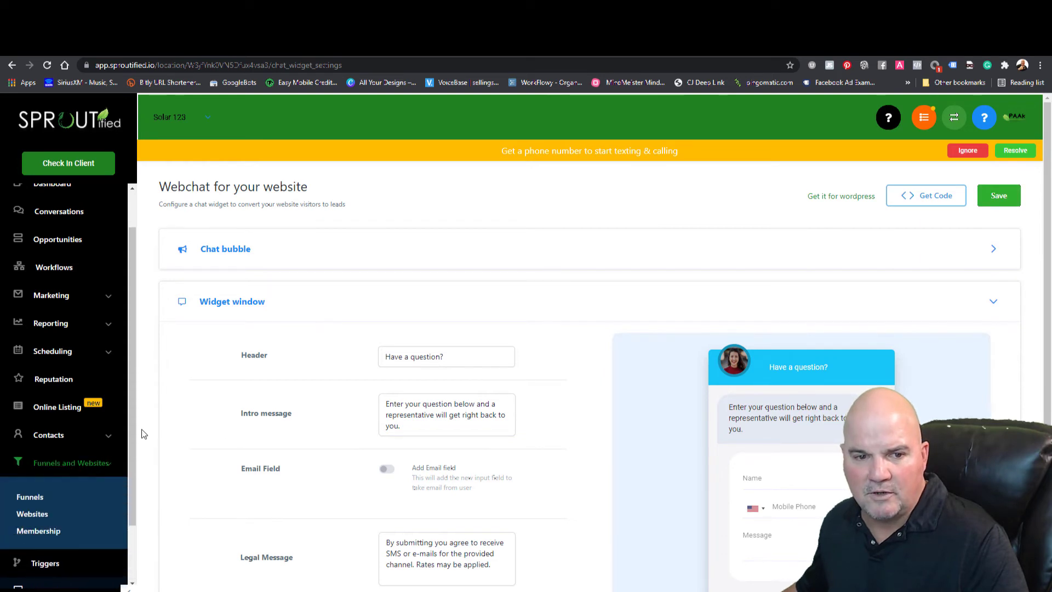
pyautogui.click(16, 515)
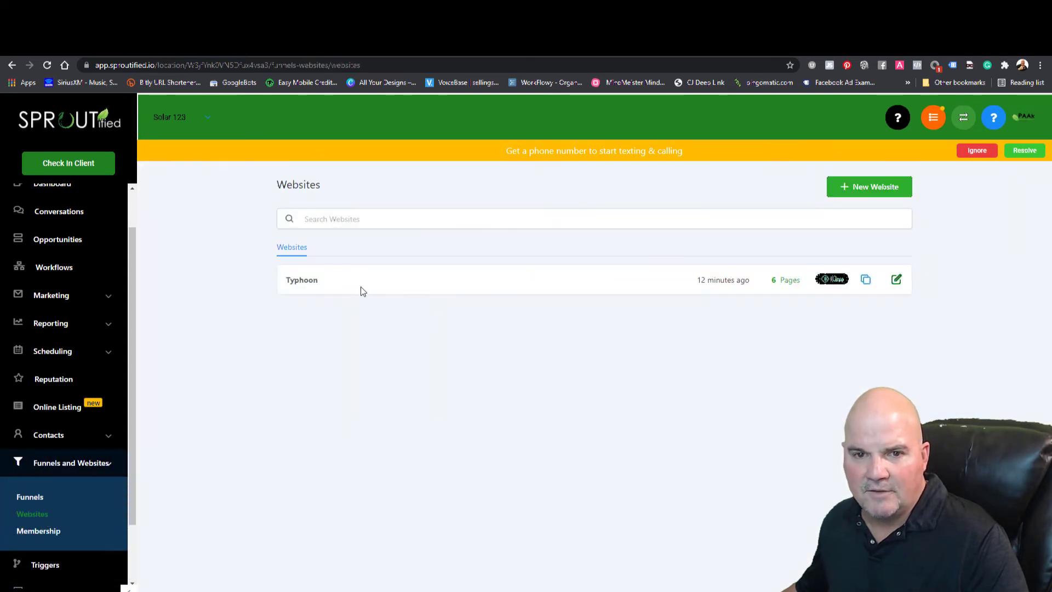
pyautogui.click(304, 282)
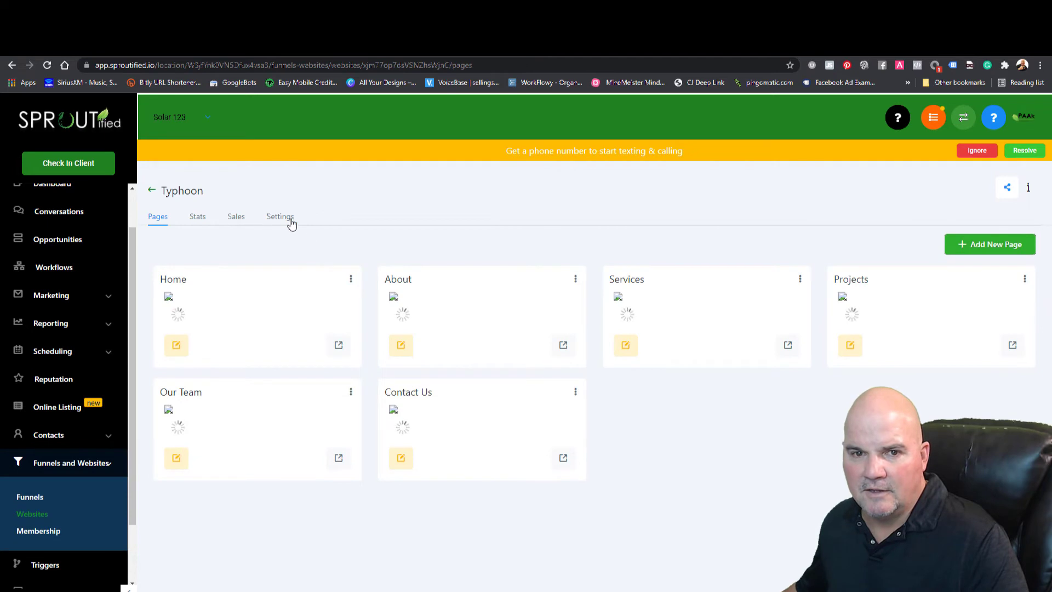
pyautogui.click(281, 216)
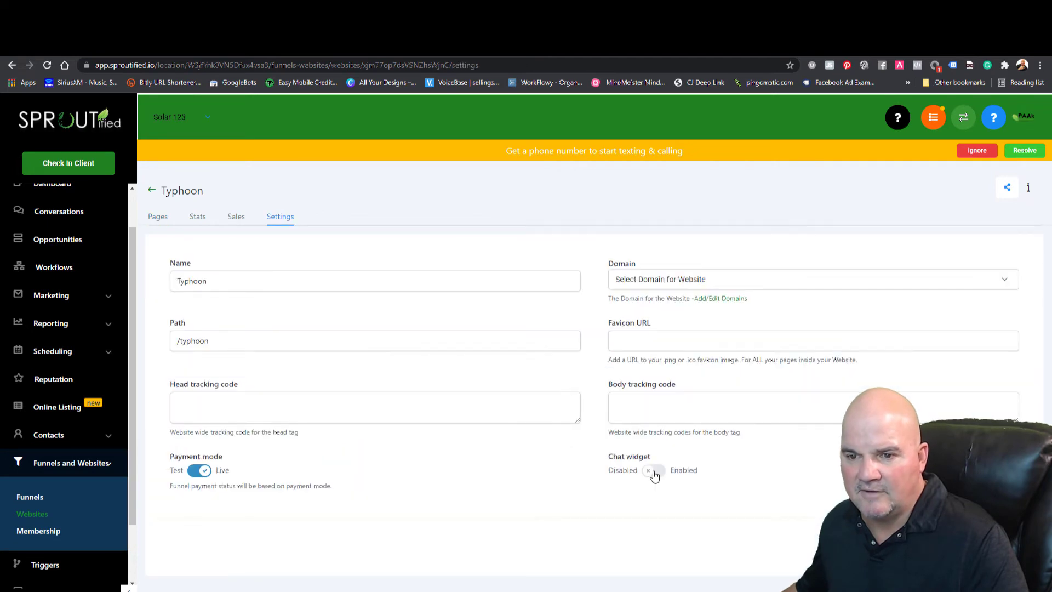
pyautogui.click(653, 470)
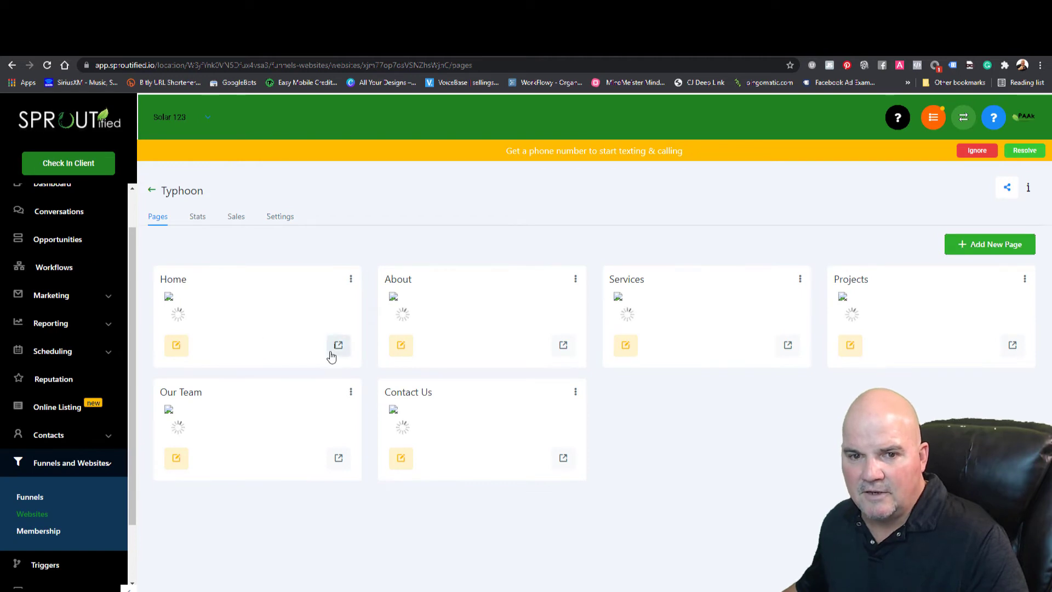
pyautogui.click(338, 346)
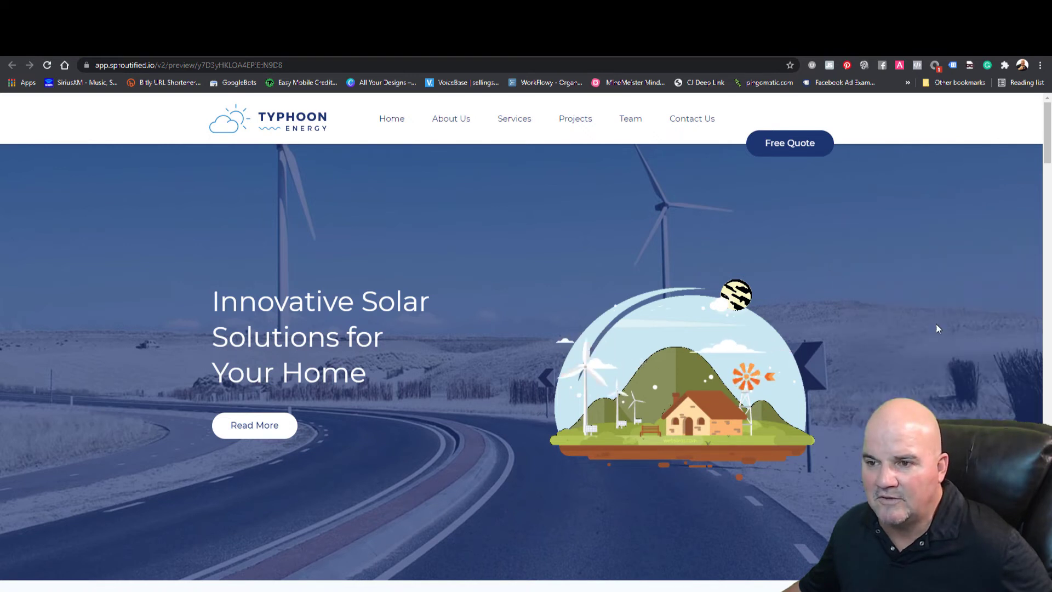
# Go from the Typhoon website pages to the company's Calendars settings
pyautogui.click(215, 57)
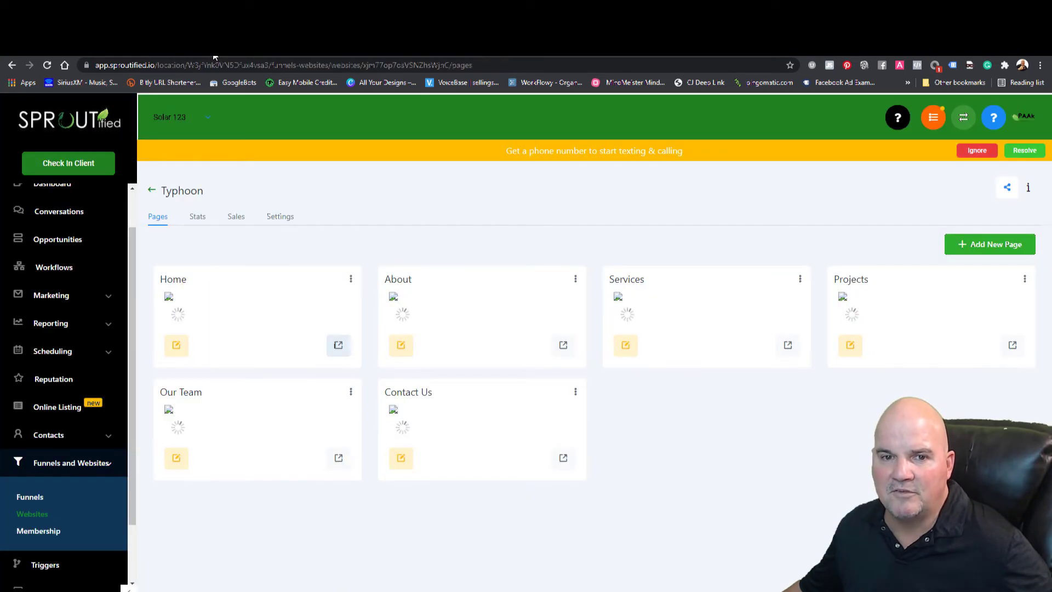
pyautogui.scroll(-2, 121, 482)
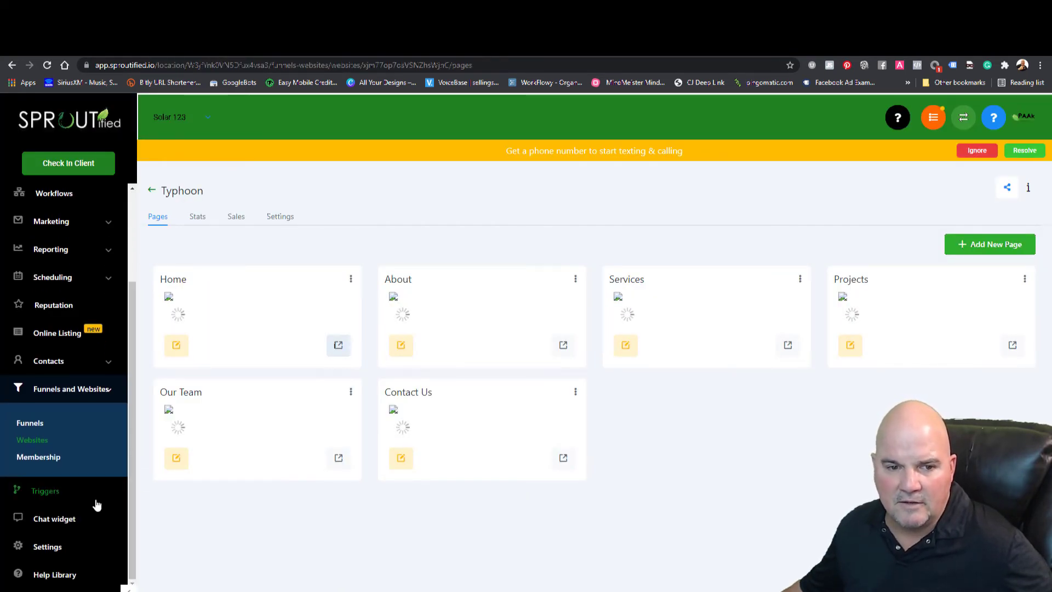
pyautogui.click(47, 547)
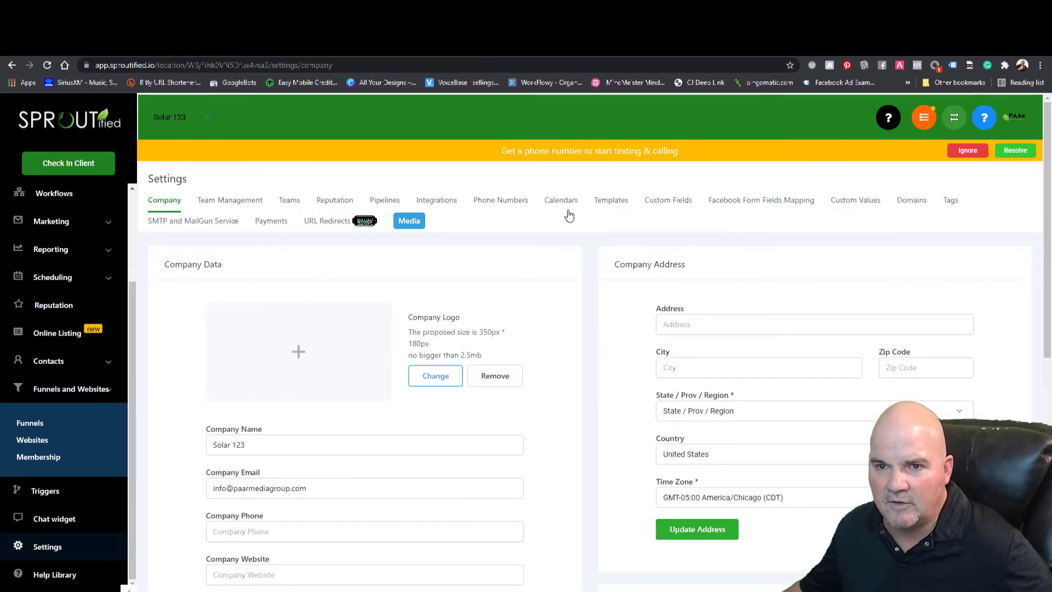
pyautogui.click(561, 202)
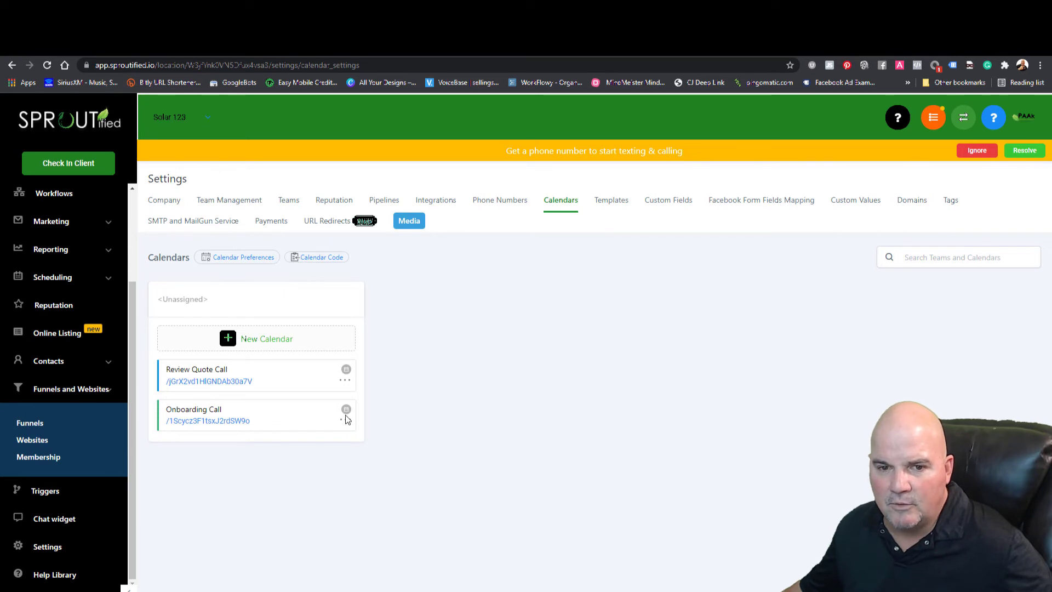
# Edit the Review Quote Call calendar, checking its linkable calendars without changing them
pyautogui.click(345, 379)
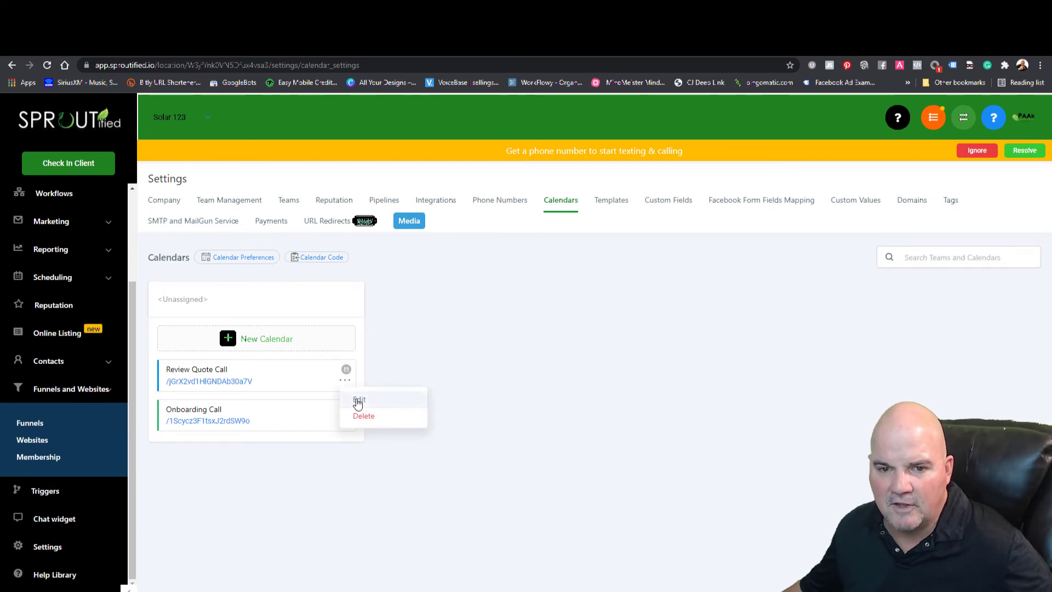
pyautogui.click(358, 399)
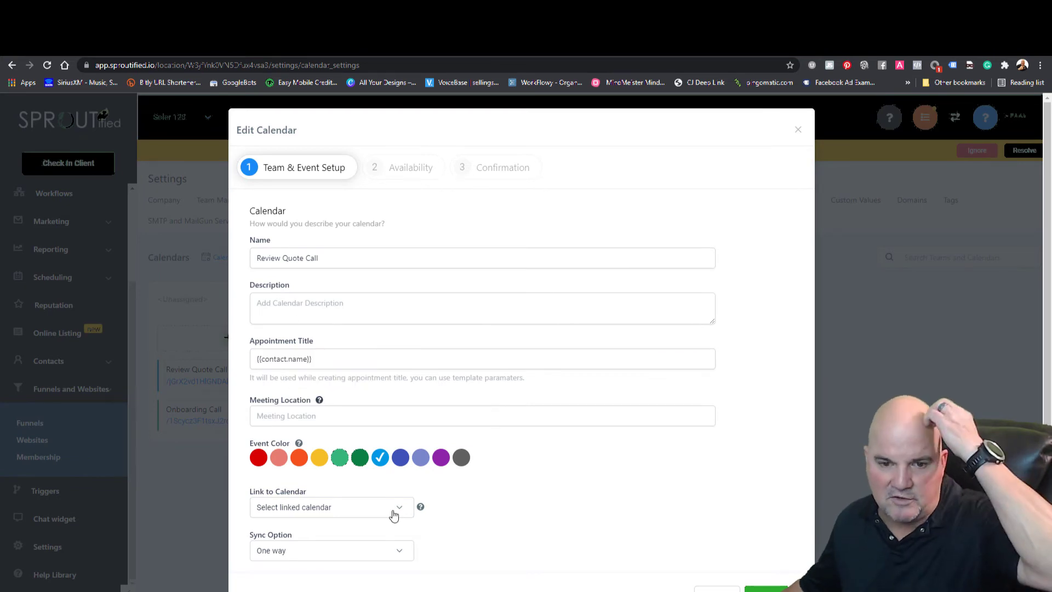
pyautogui.click(374, 507)
pyautogui.click(470, 511)
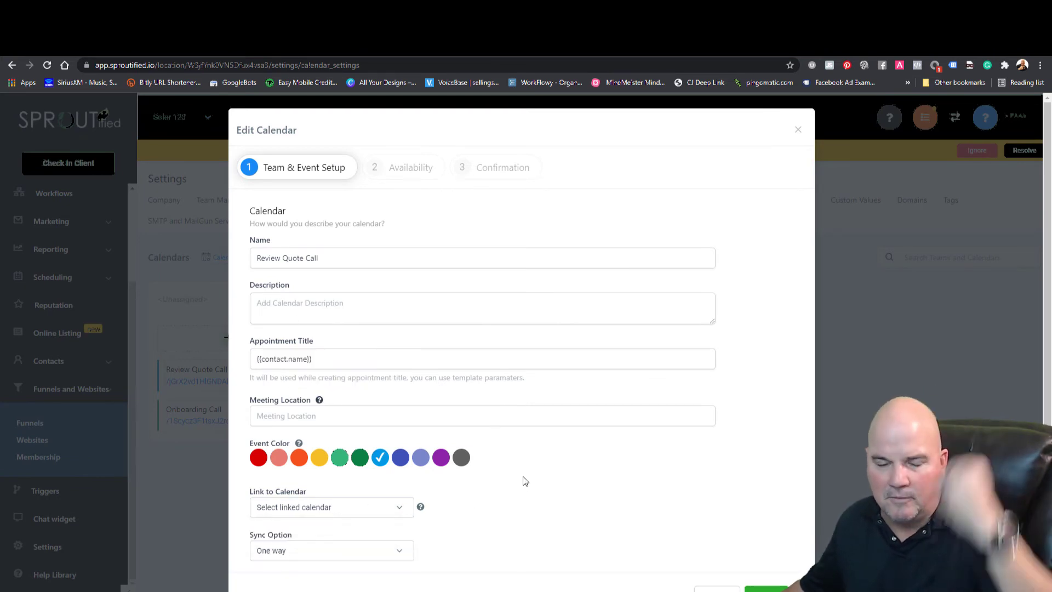
pyautogui.scroll(-1, 432, 272)
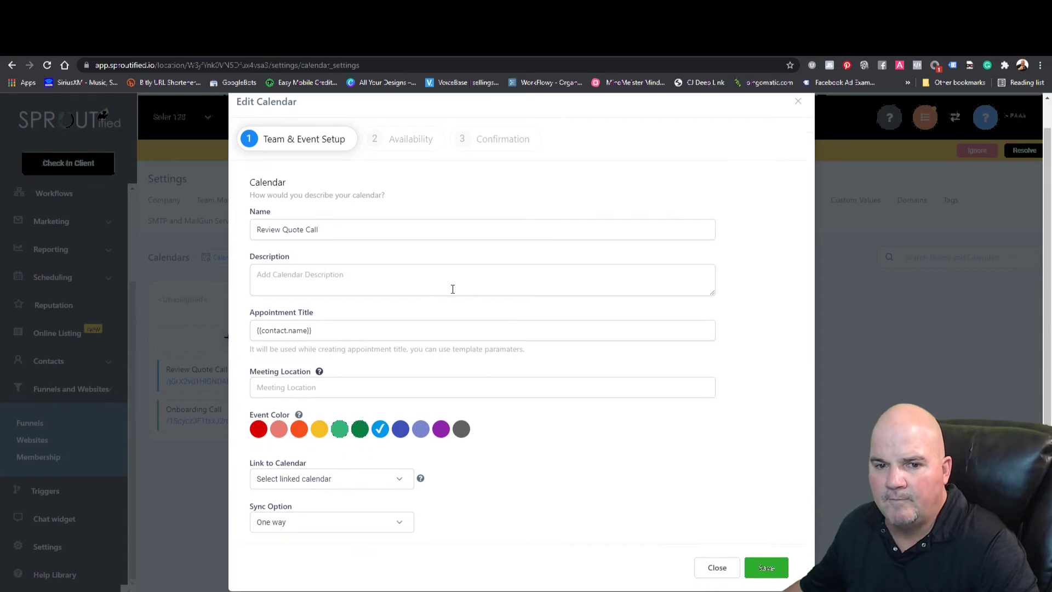
pyautogui.scroll(1, 464, 310)
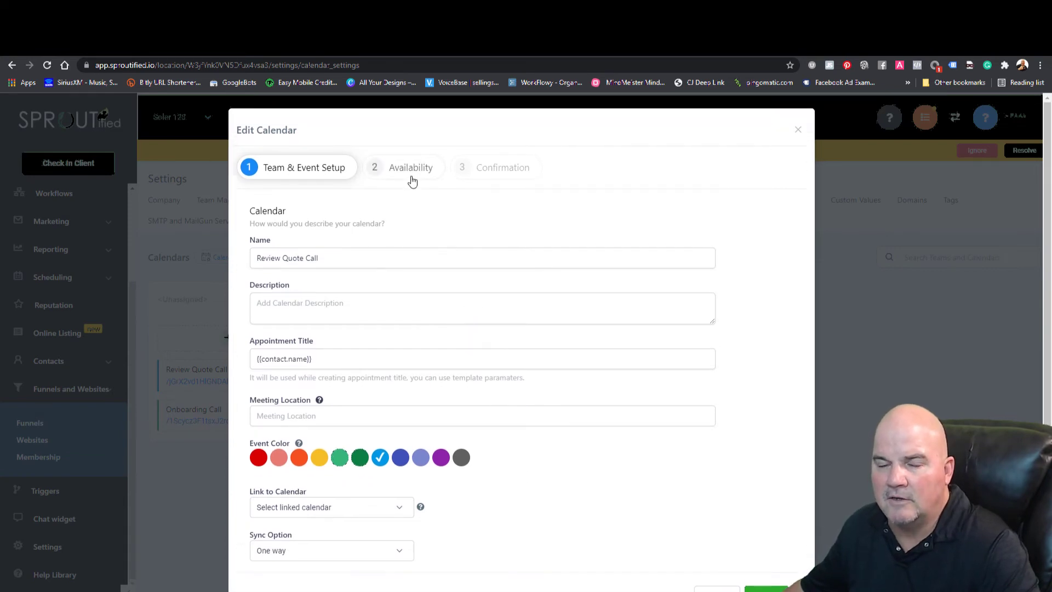
# Drop Tuesday and Thursday, set Monday's closing time to 06:00 PM, and save the availability
pyautogui.click(412, 181)
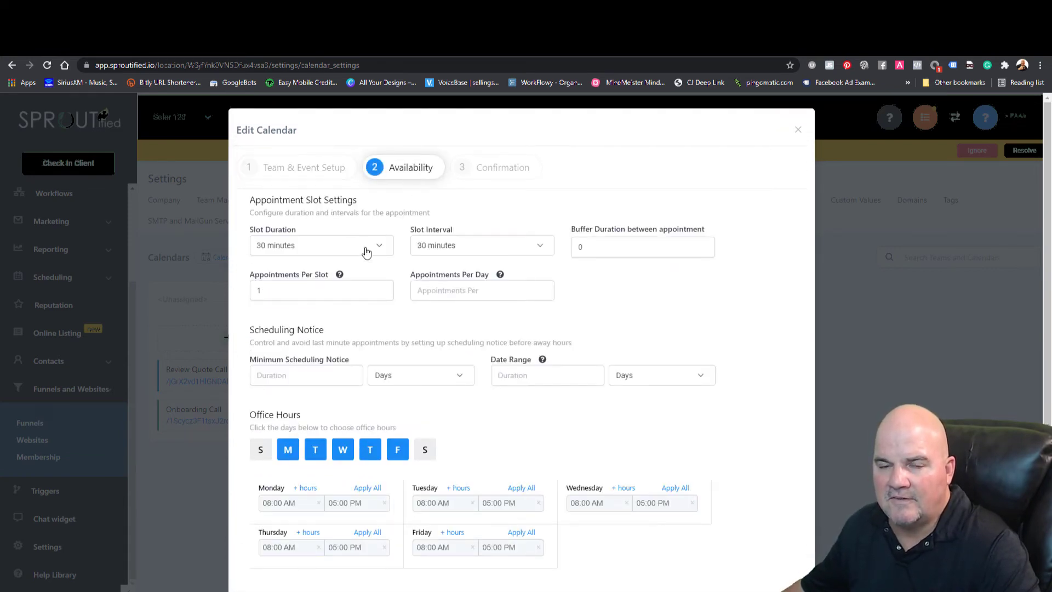
pyautogui.click(317, 456)
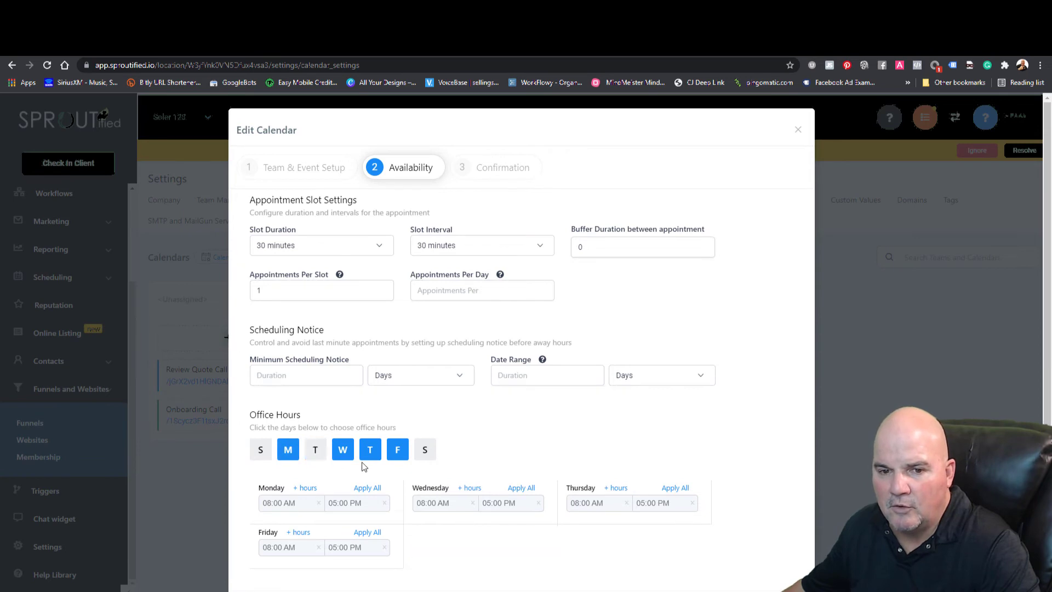
pyautogui.click(379, 454)
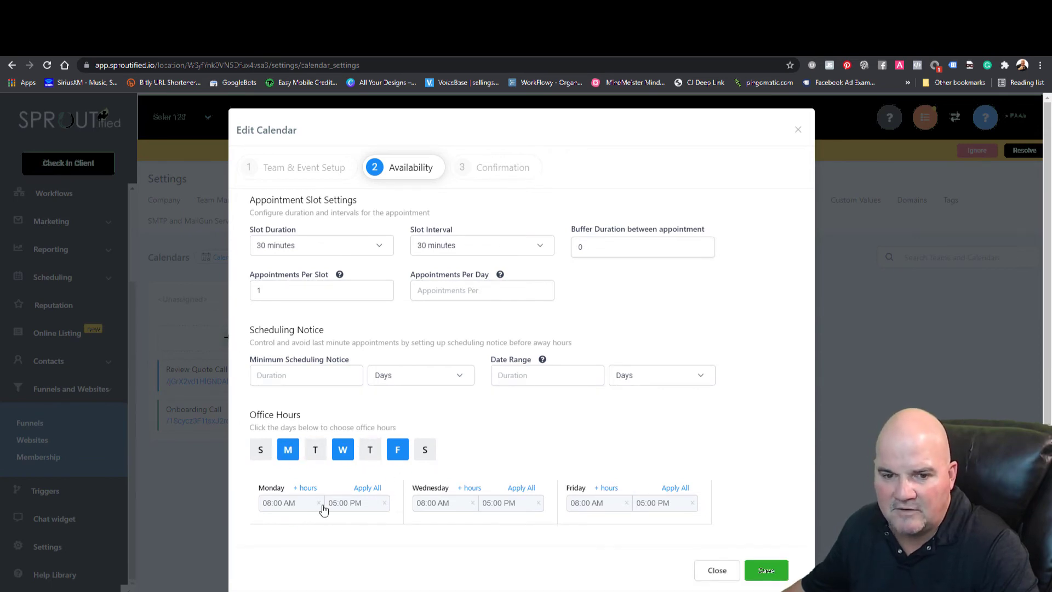
pyautogui.click(342, 504)
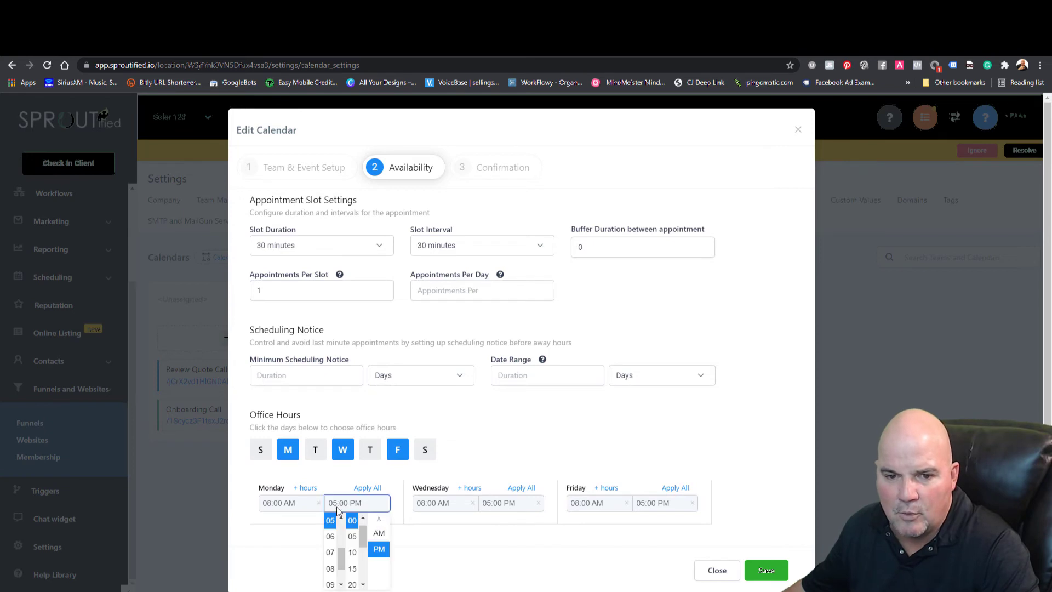
pyautogui.click(331, 536)
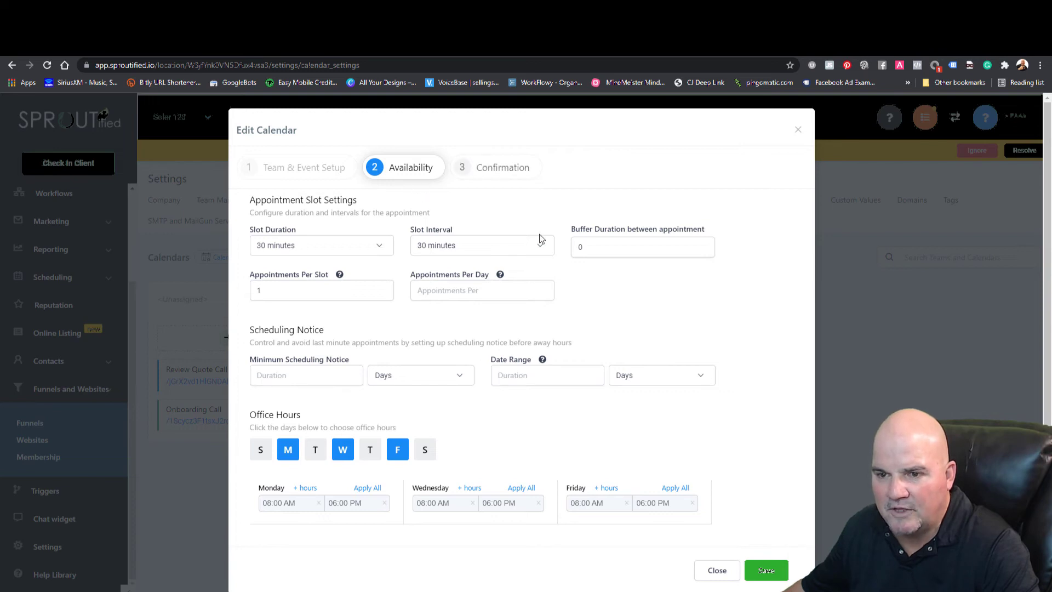
pyautogui.click(756, 569)
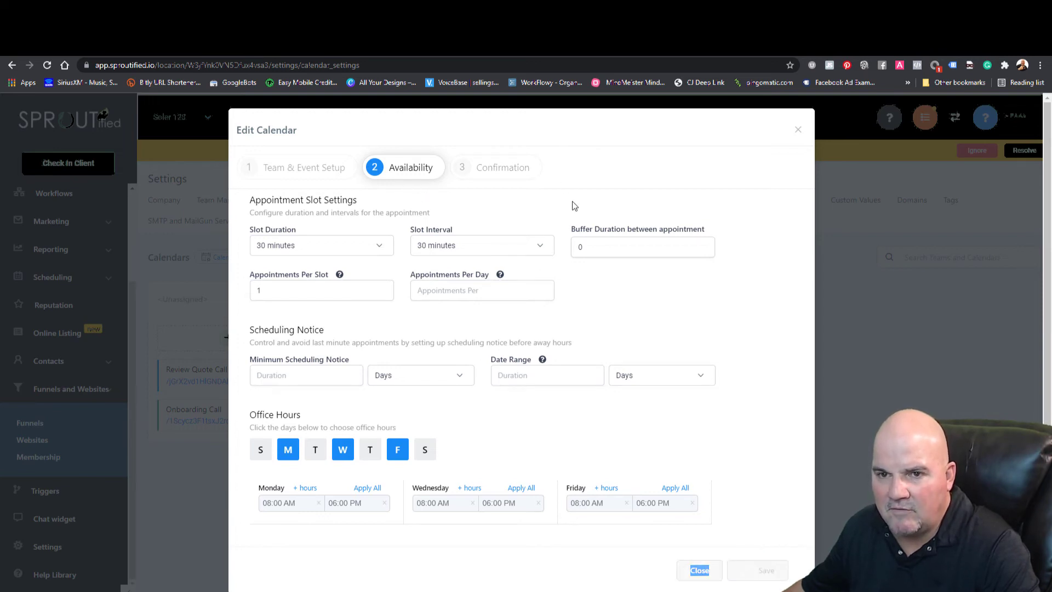
# Review the Confirmation step's notification options unchanged and complete the Review Quote Call edit
pyautogui.click(529, 174)
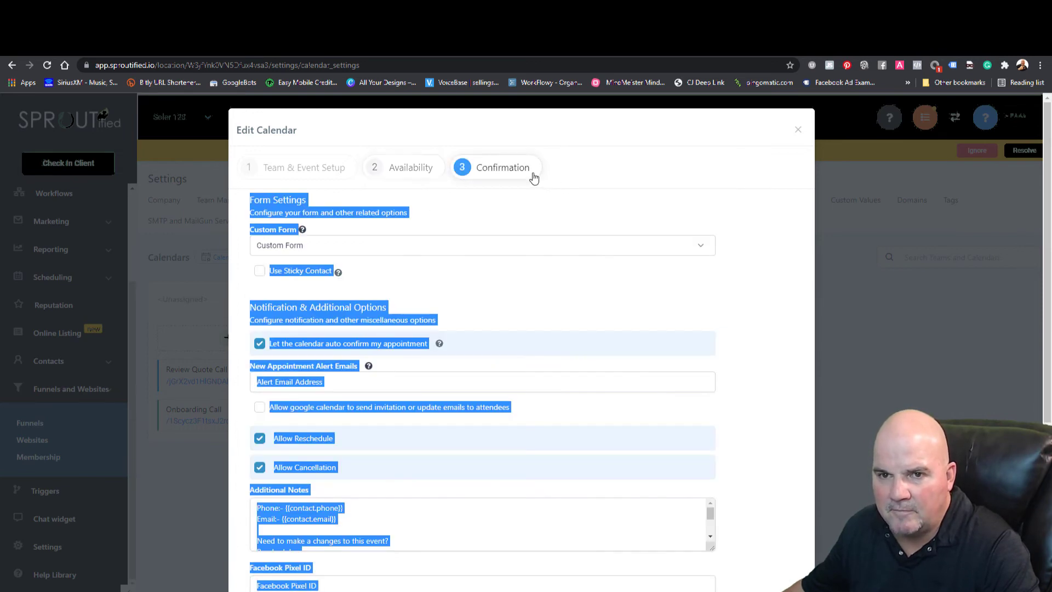
pyautogui.click(539, 291)
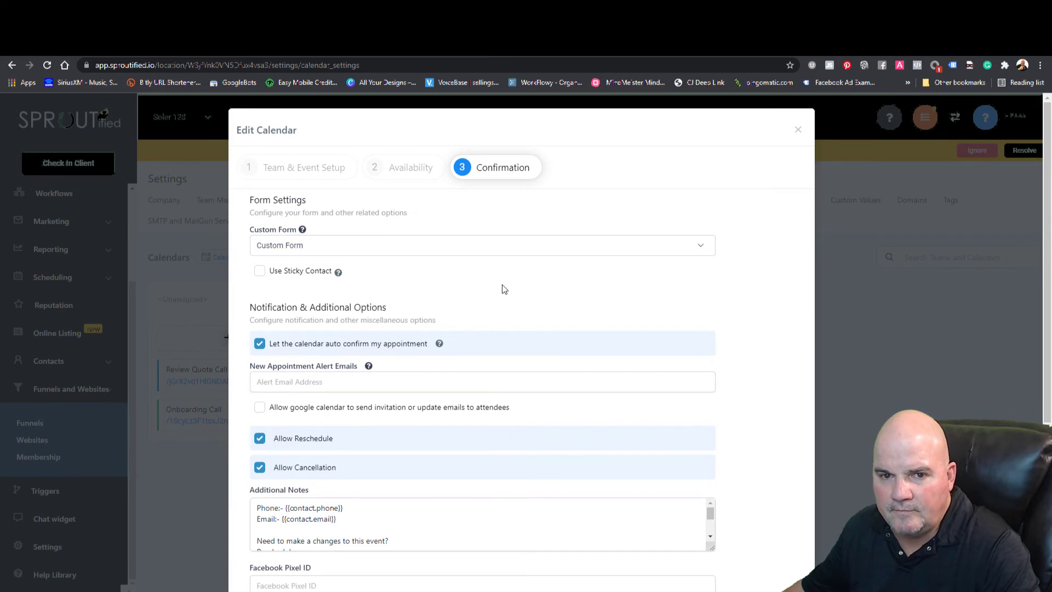
pyautogui.click(300, 384)
pyautogui.click(701, 408)
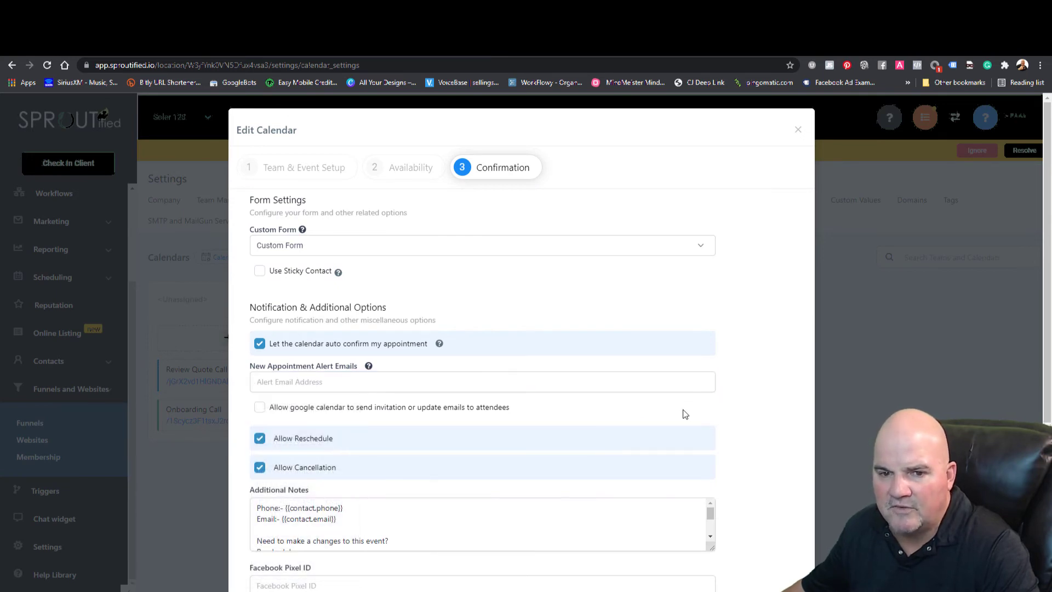
pyautogui.scroll(-5, 636, 319)
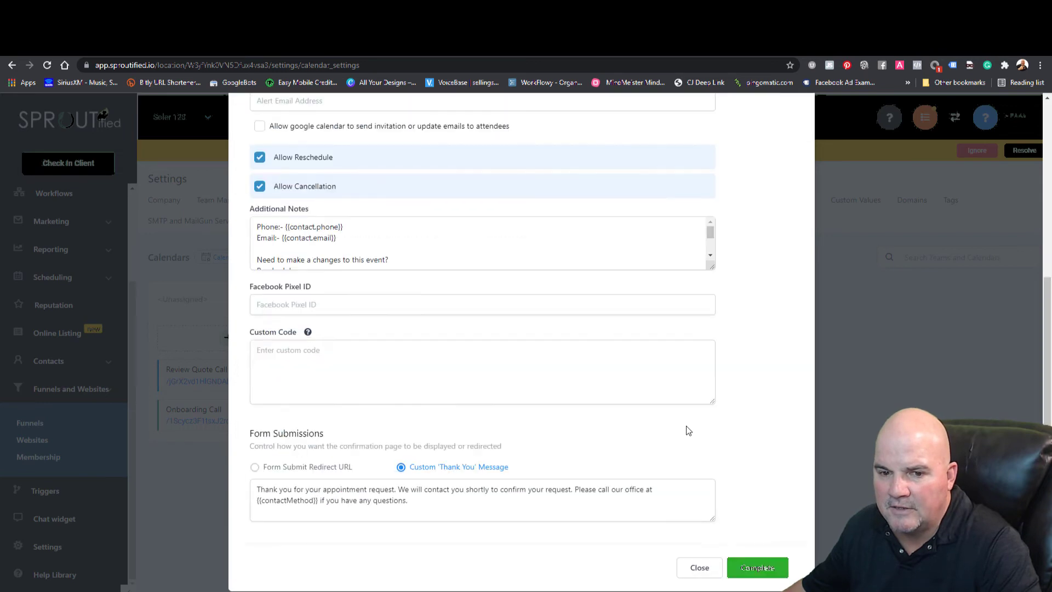
pyautogui.click(757, 575)
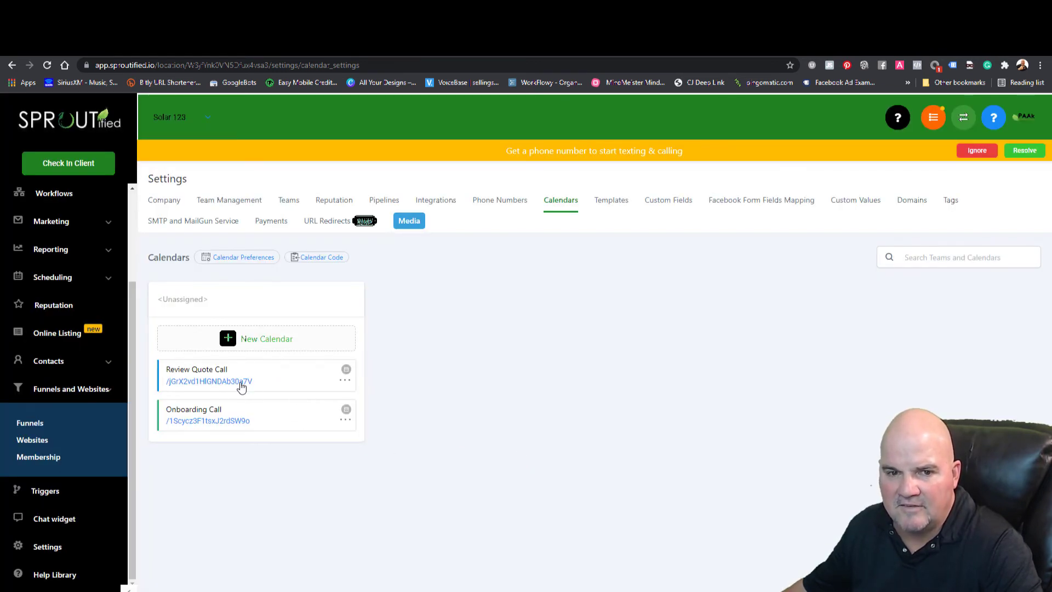
pyautogui.click(206, 384)
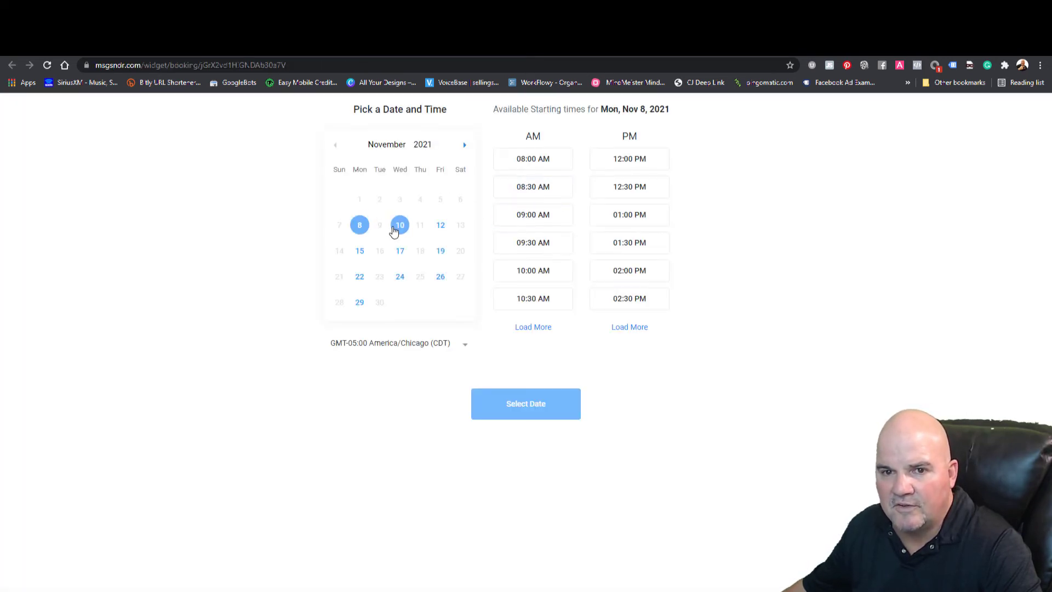
pyautogui.click(399, 232)
pyautogui.click(439, 228)
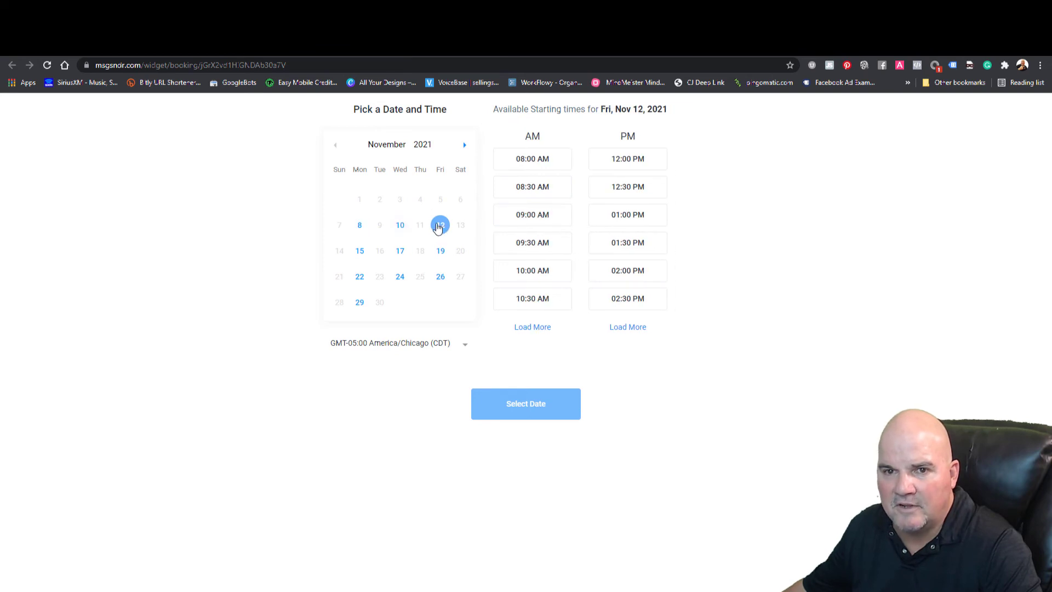
pyautogui.click(468, 149)
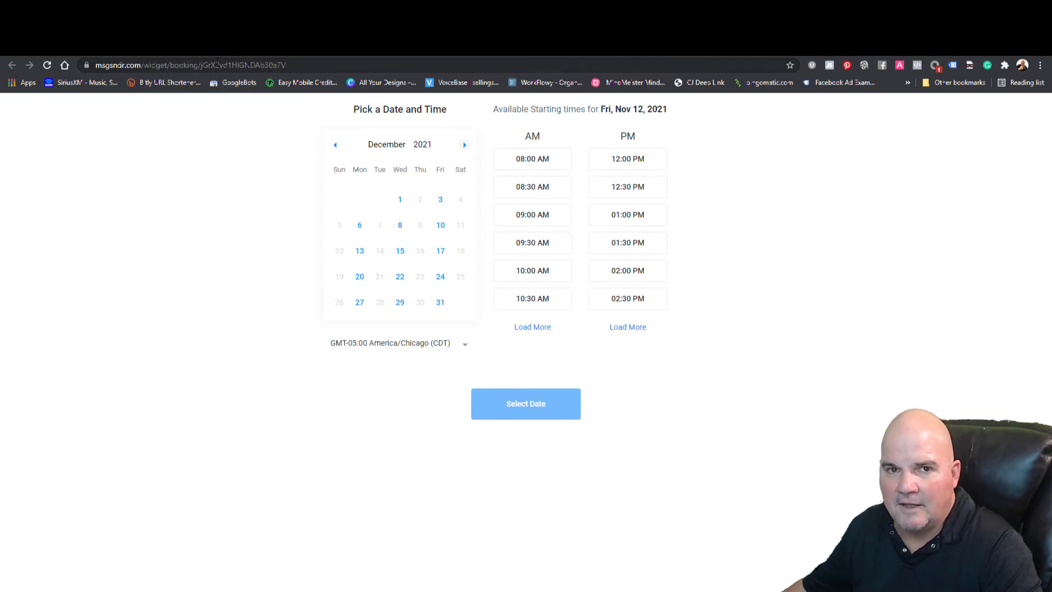
pyautogui.click(212, 56)
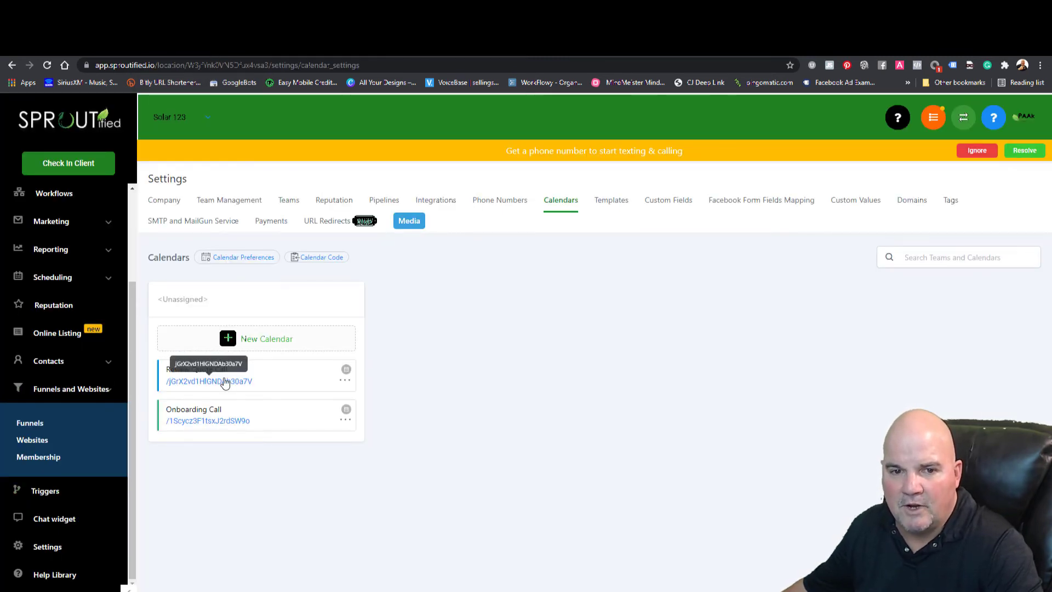
# Copy the booking page's URL, close that tab, and go to the Domains settings
pyautogui.click(225, 382)
pyautogui.click(332, 70)
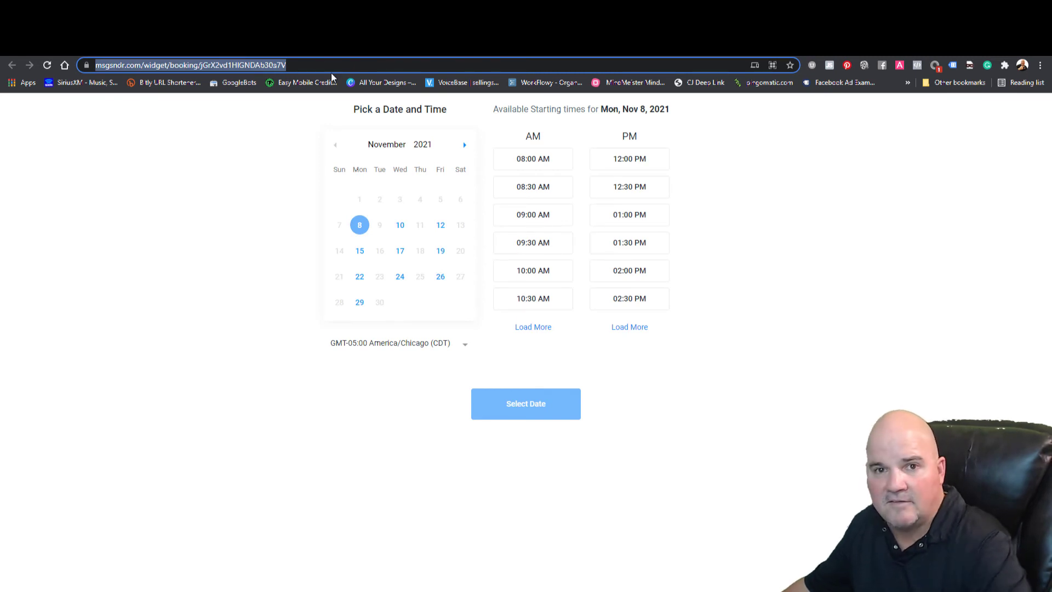
pyautogui.hotkey('ctrl', 'w')
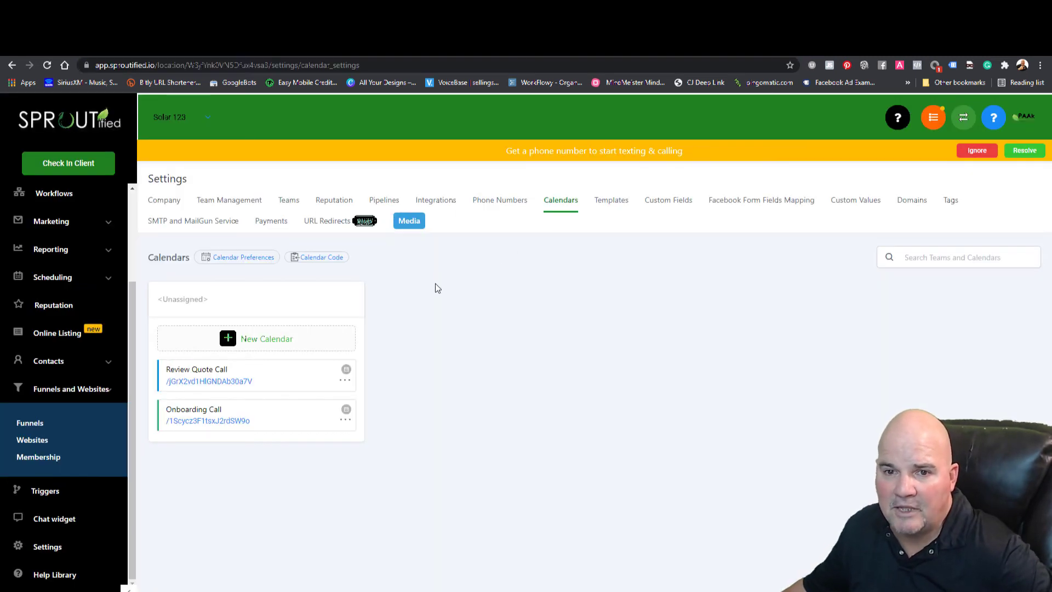
pyautogui.click(913, 201)
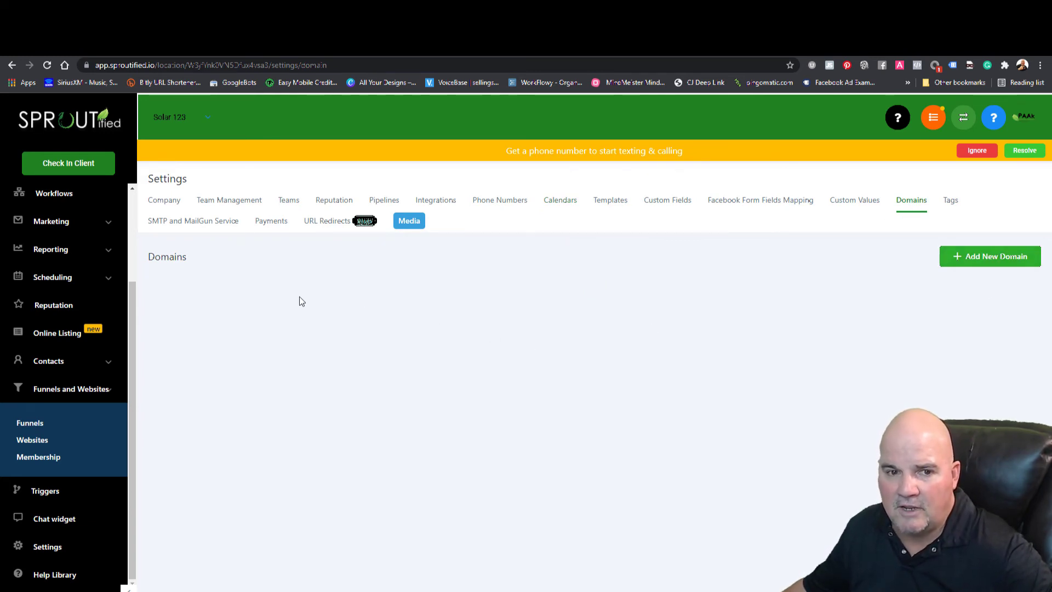
# Open Typhoon's Home page in the builder to inspect the Free Quote button, then return to the page list
pyautogui.click(32, 444)
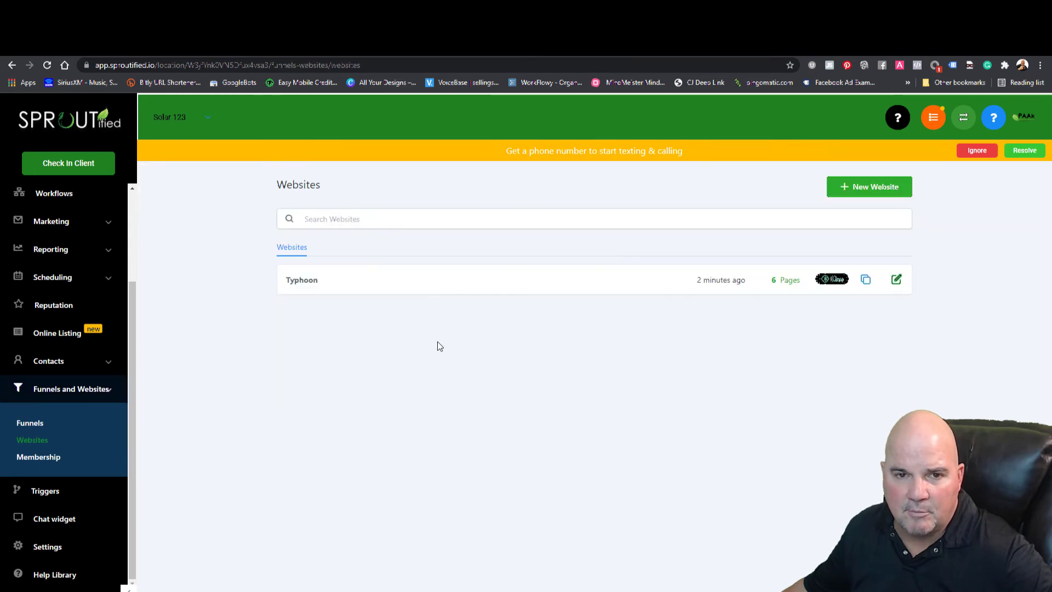
pyautogui.click(301, 280)
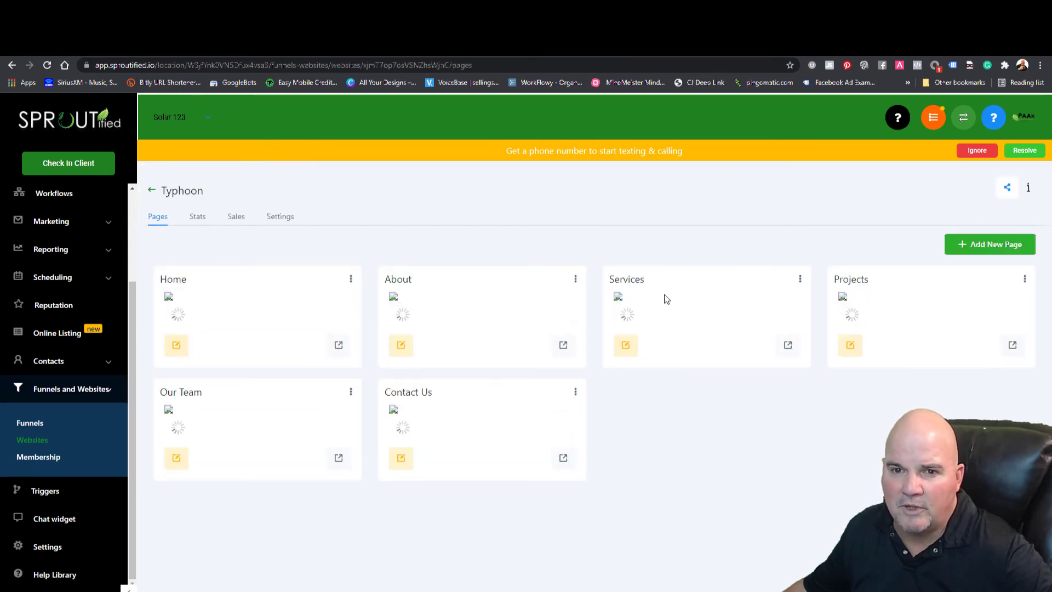
pyautogui.click(176, 346)
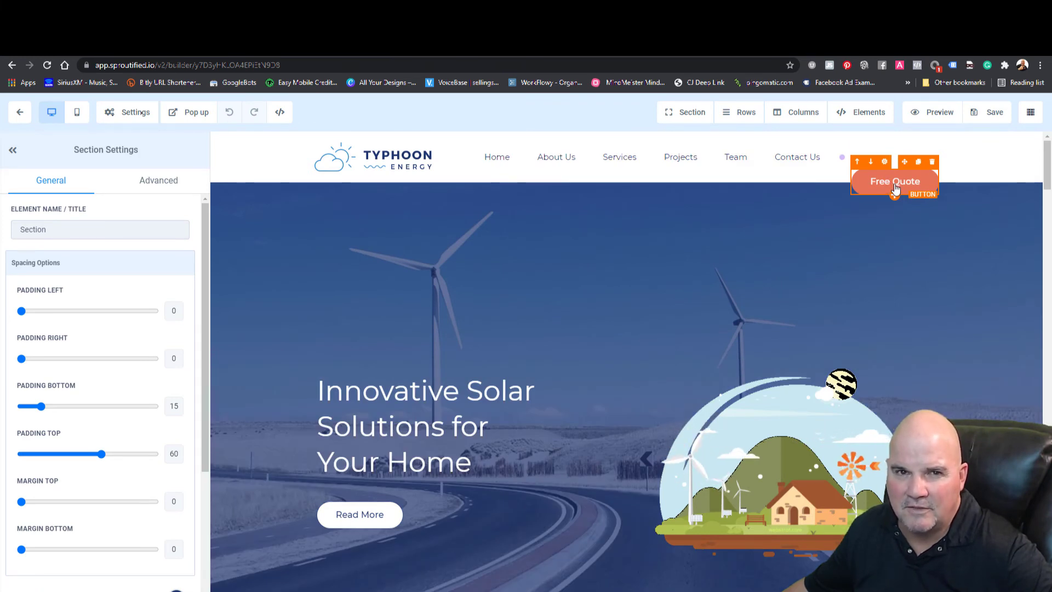
pyautogui.click(23, 114)
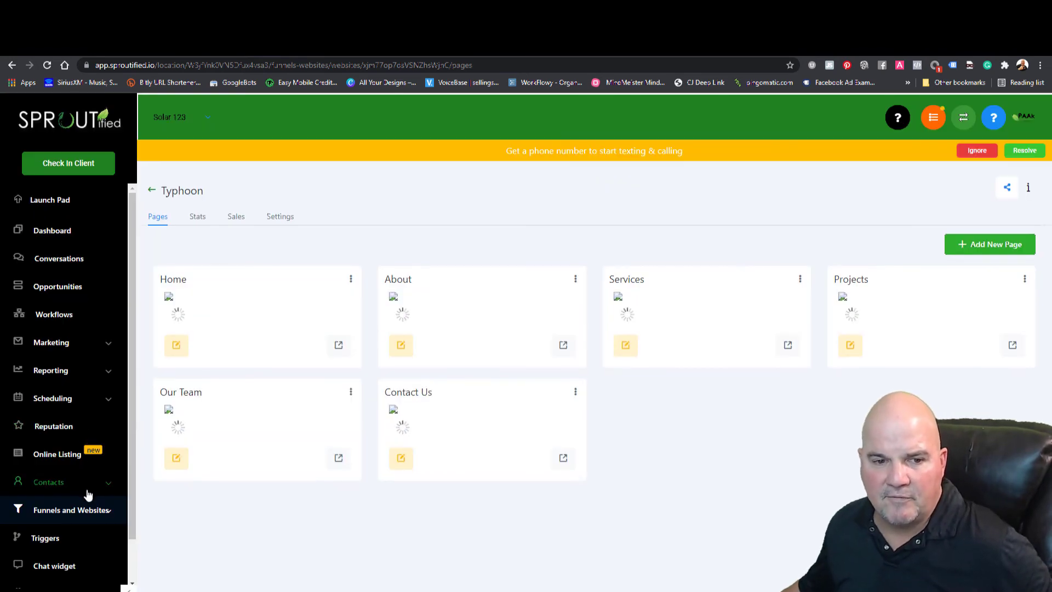
# Open the Free Solar Quote funnel and glance at its settings before returning to its steps
pyautogui.click(86, 513)
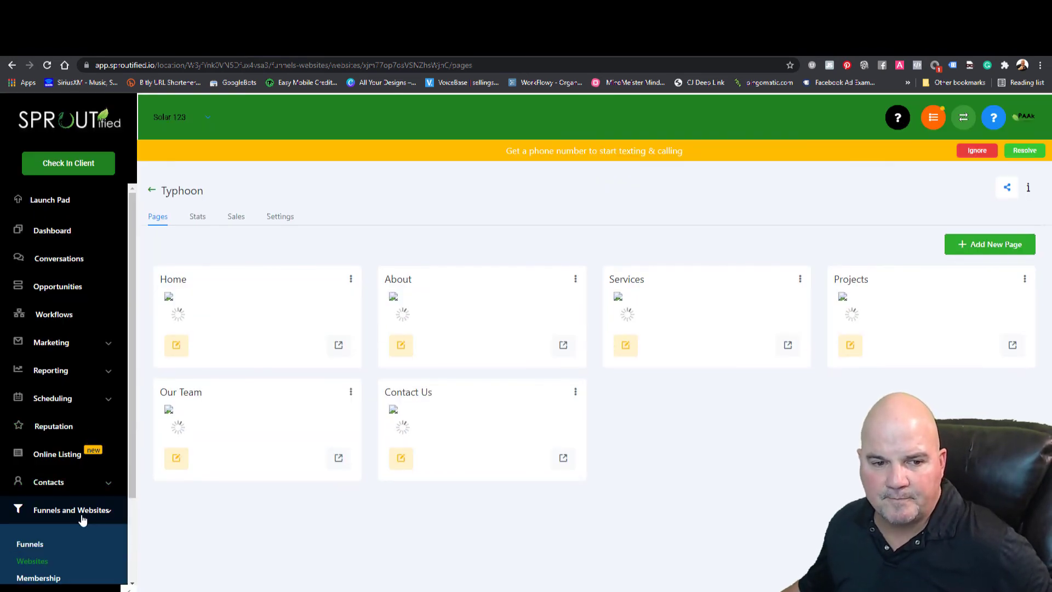
pyautogui.click(39, 548)
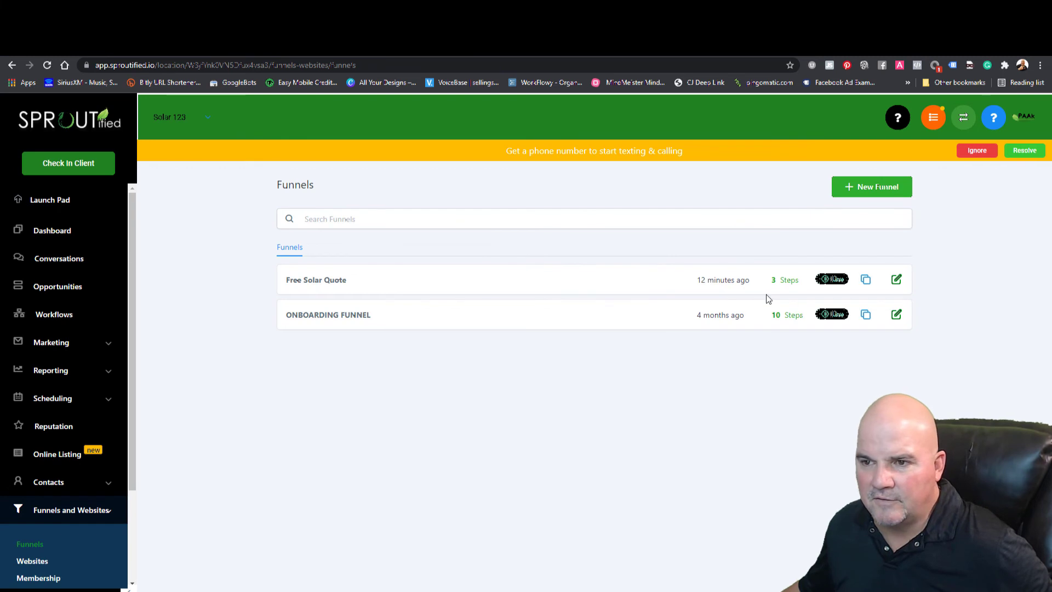
pyautogui.click(331, 280)
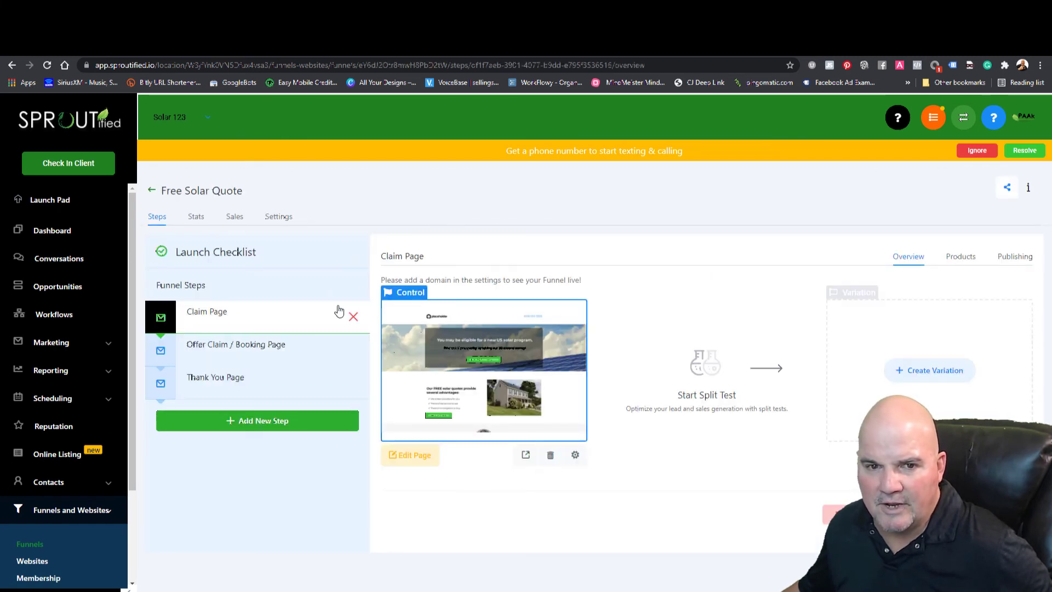
pyautogui.click(277, 219)
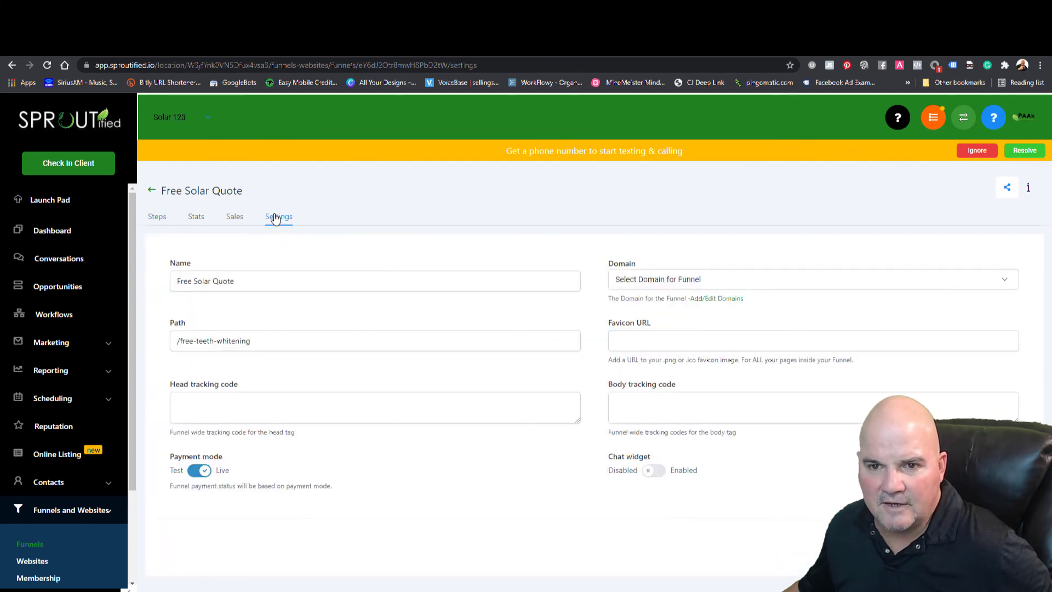
pyautogui.click(160, 219)
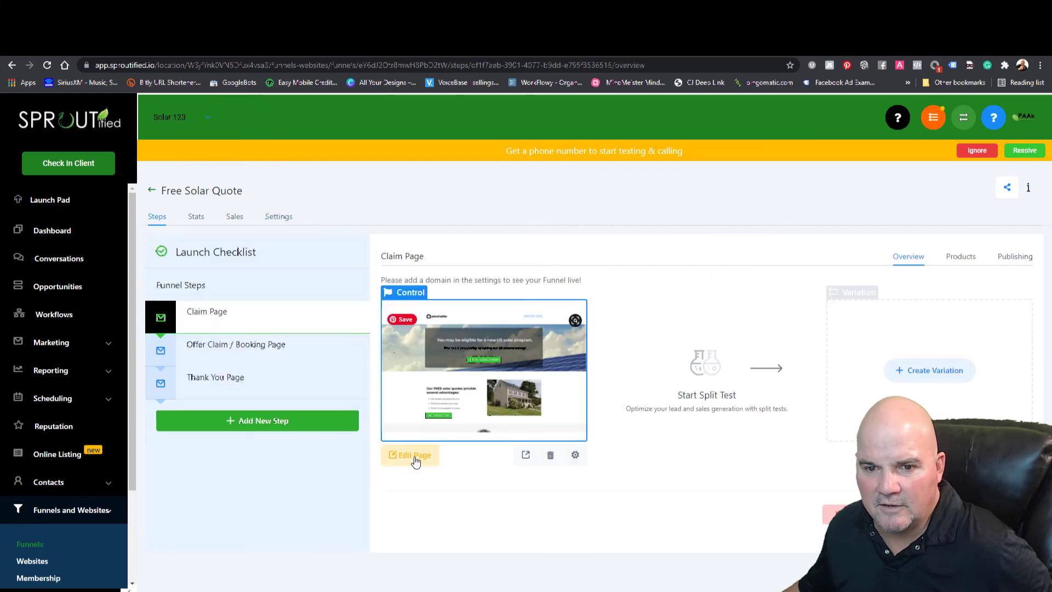
# Preview the claim page, copy its preview address, and close the preview tab
pyautogui.click(573, 456)
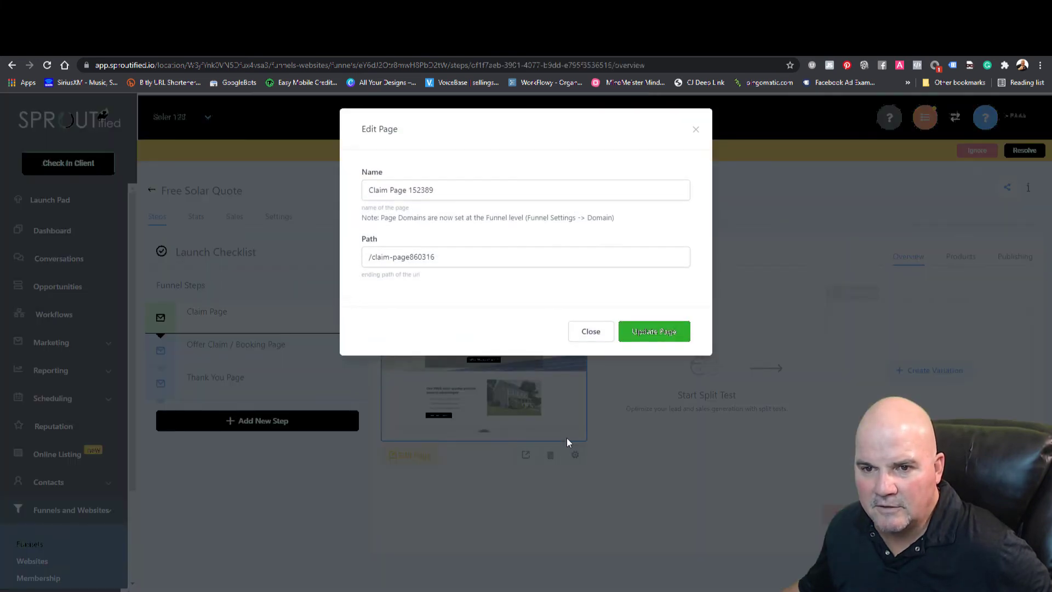
pyautogui.click(589, 335)
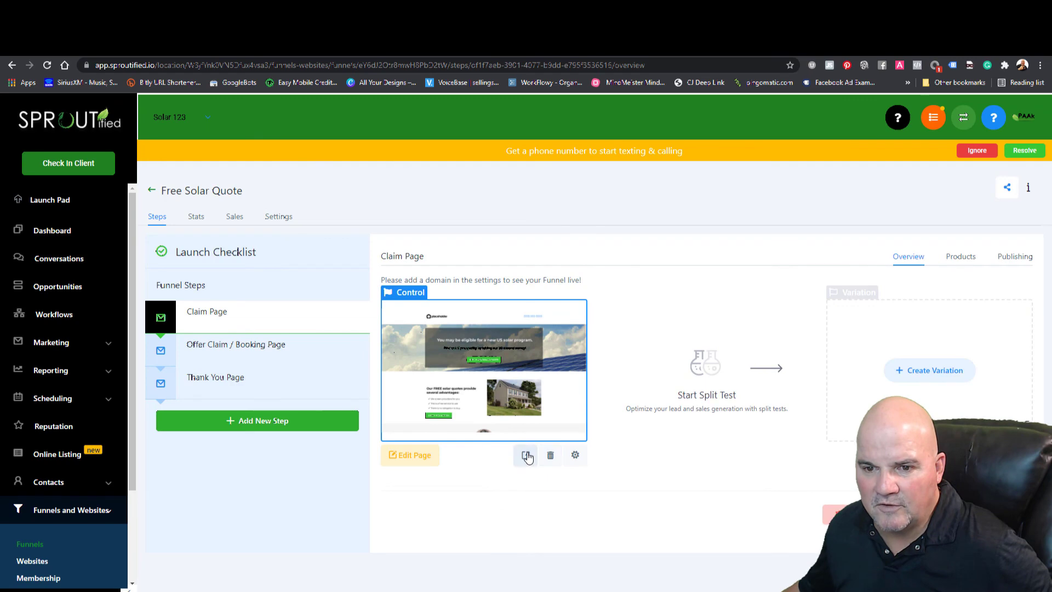
pyautogui.click(525, 455)
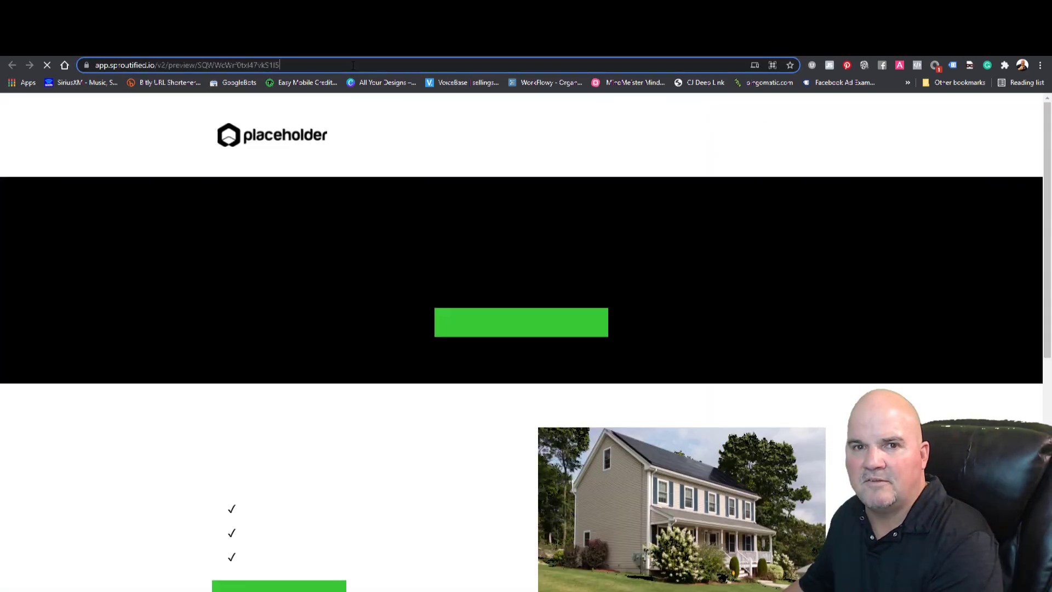
pyautogui.click(353, 65)
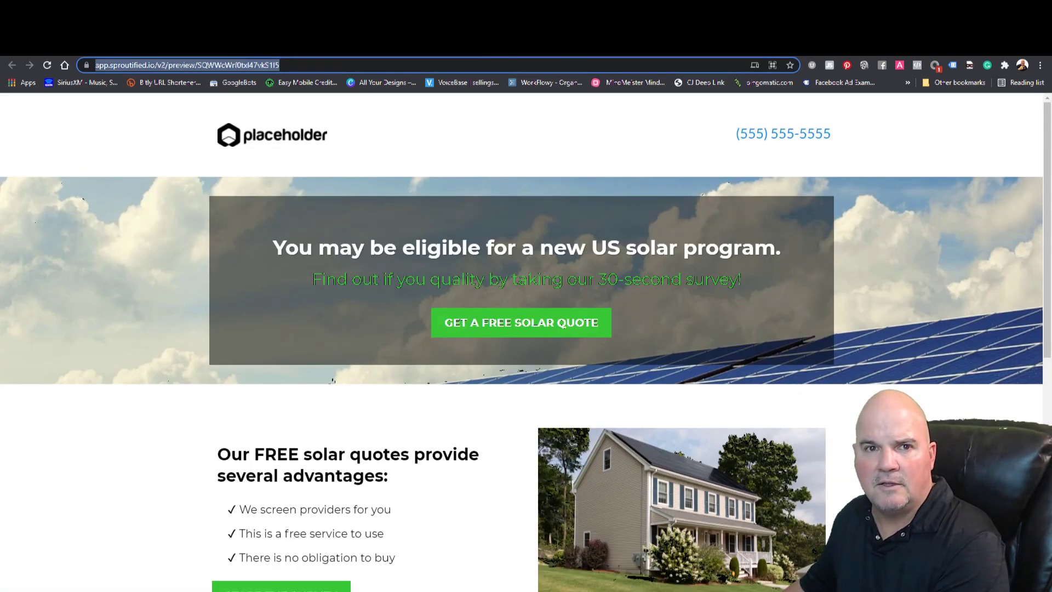
pyautogui.hotkey('ctrl', 'w')
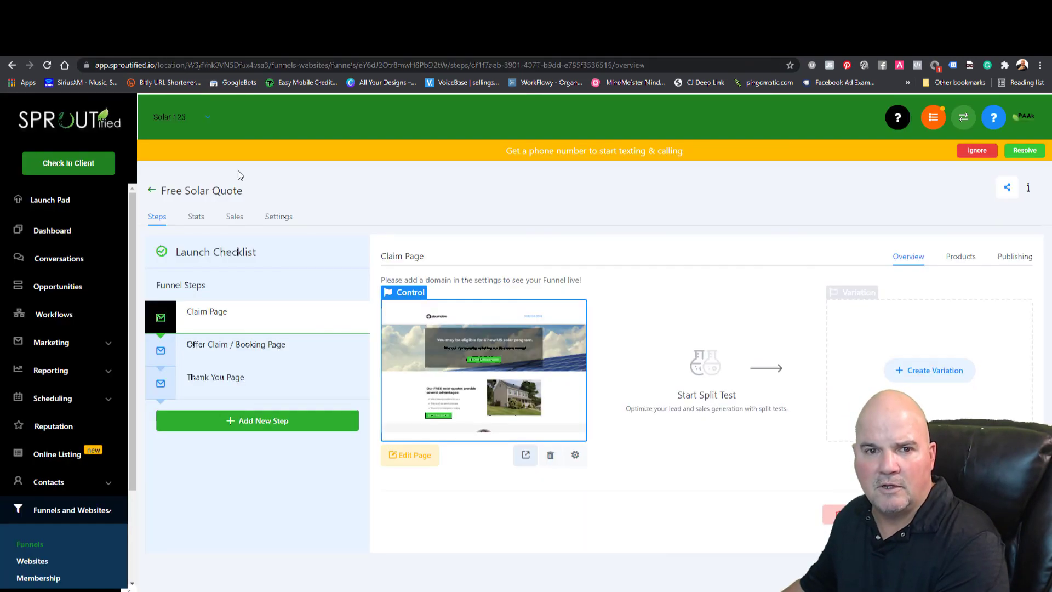
# Replace the Free Quote button's '#' link on Typhoon's Home page with the claim page preview URL and save
pyautogui.click(32, 561)
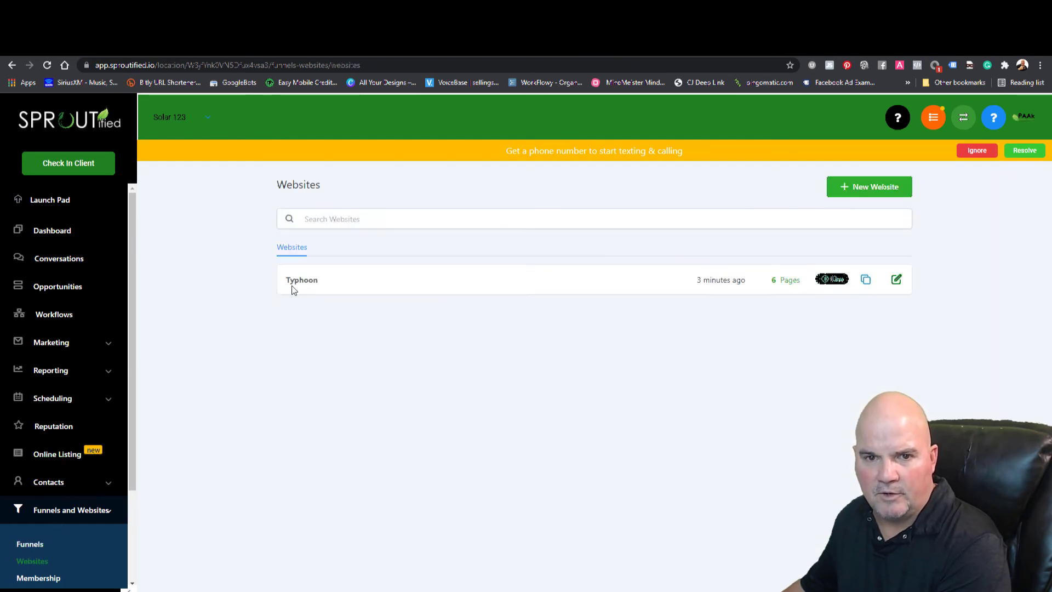
pyautogui.click(299, 284)
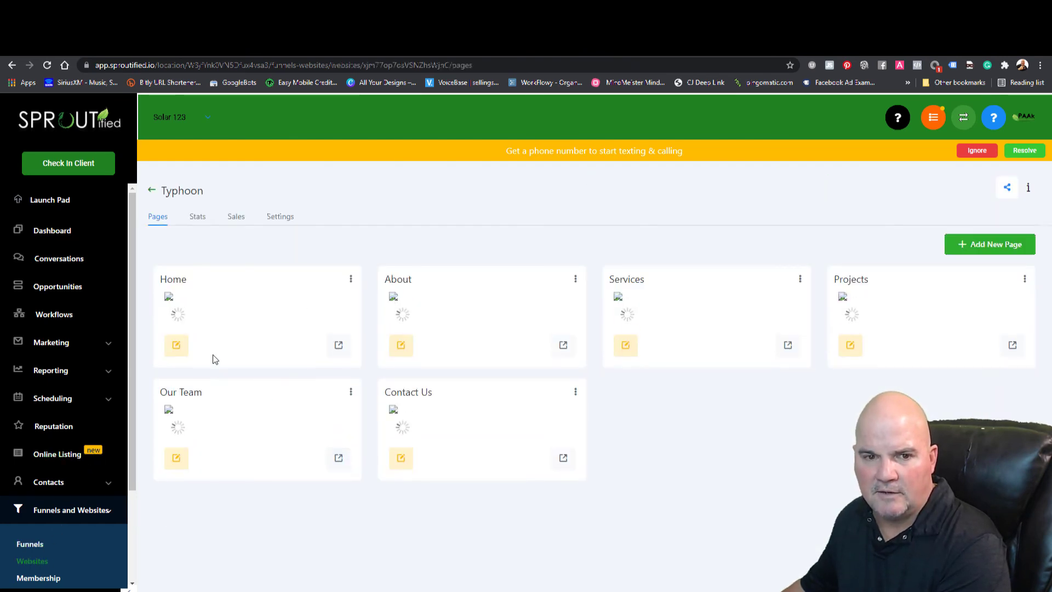
pyautogui.click(181, 352)
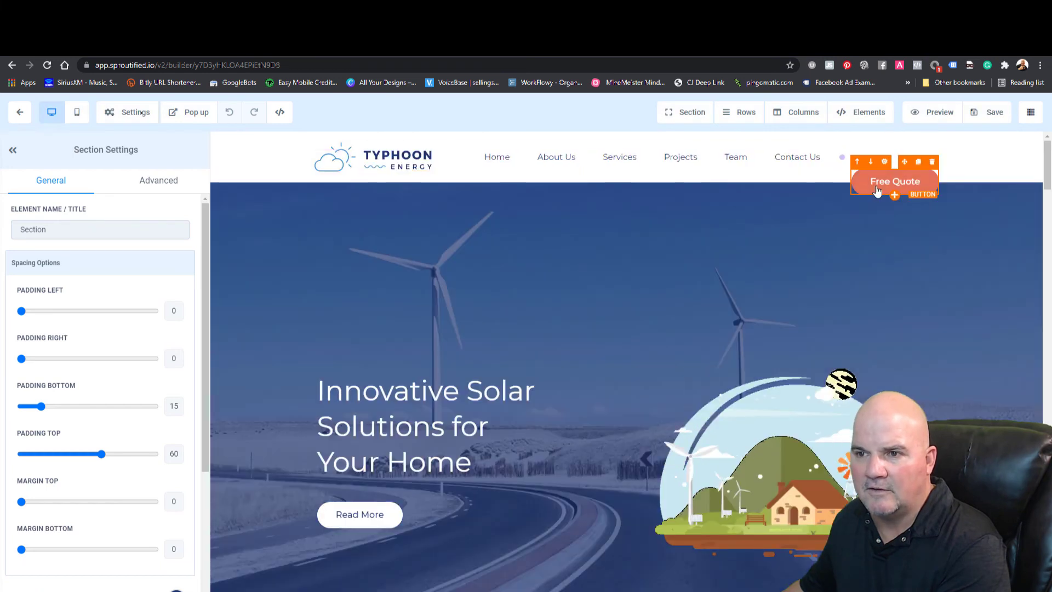
pyautogui.click(878, 190)
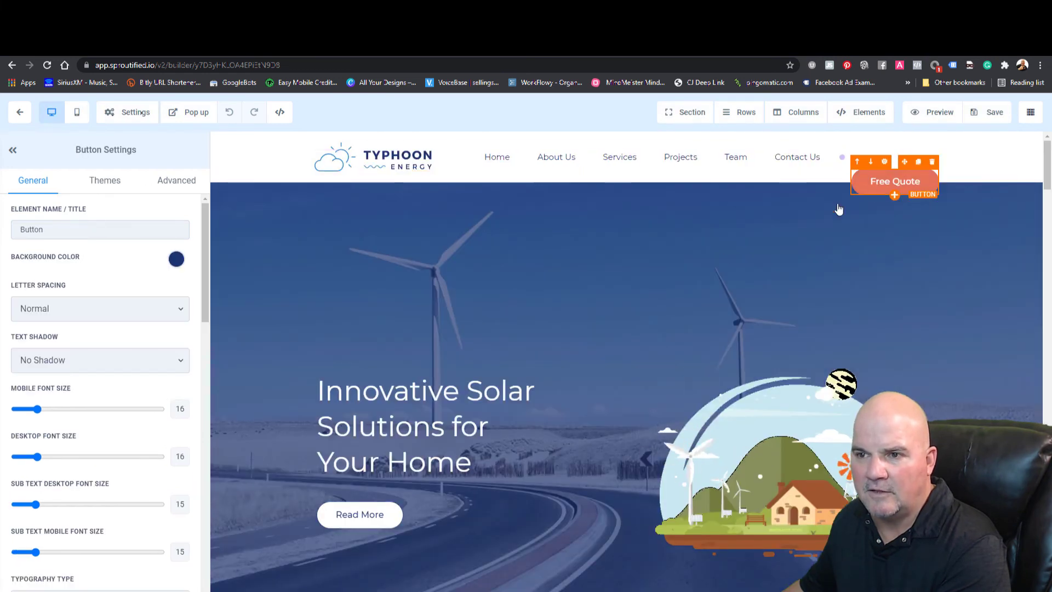
pyautogui.scroll(-10, 82, 548)
pyautogui.doubleClick(61, 564)
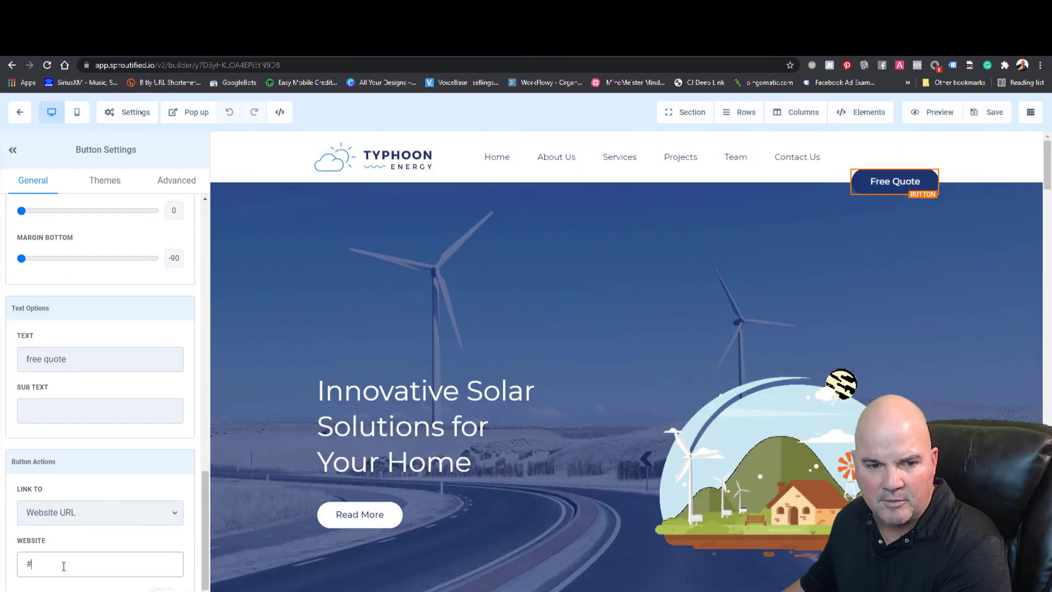
pyautogui.hotkey('ctrl', 'v')
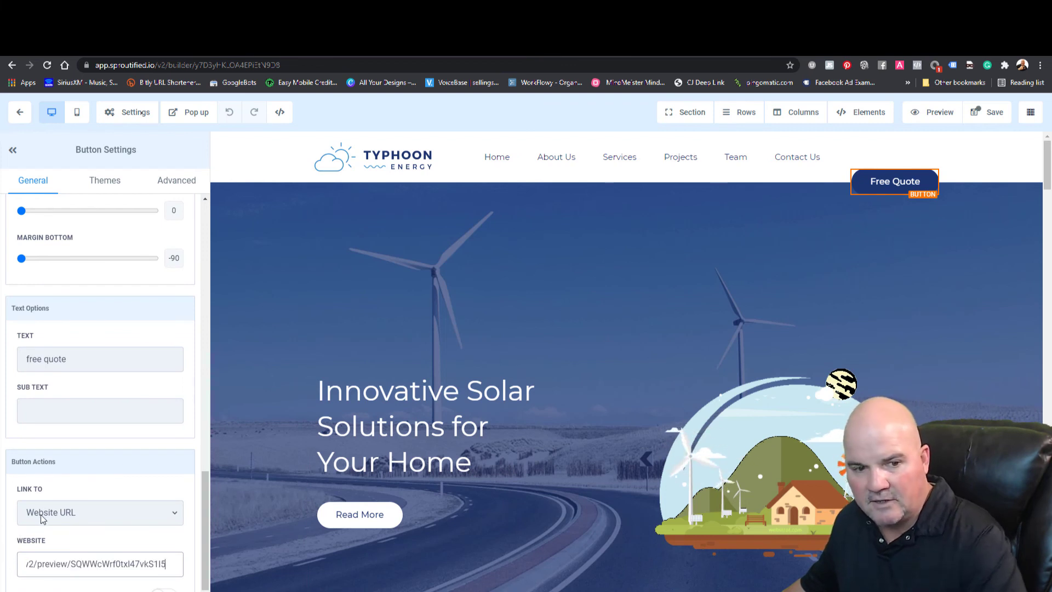
pyautogui.scroll(-1, 159, 417)
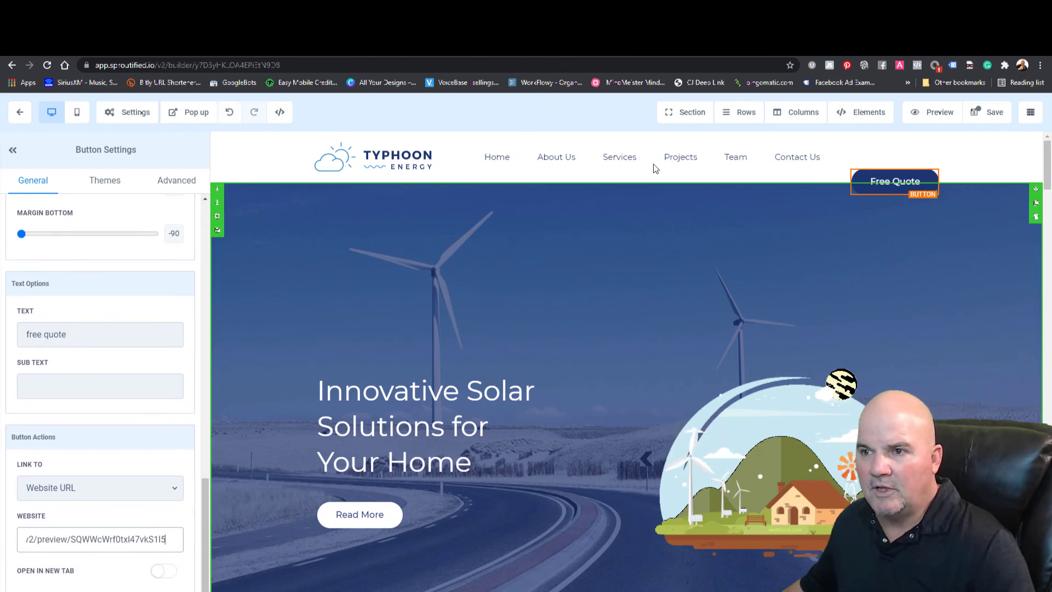
pyautogui.click(972, 117)
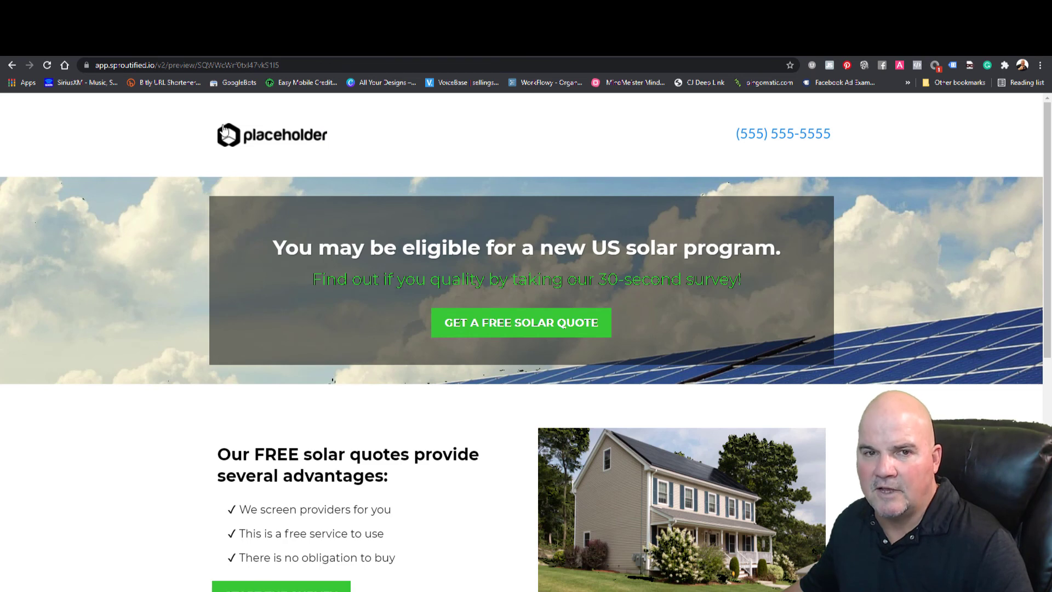
pyautogui.moveTo(184, 89)
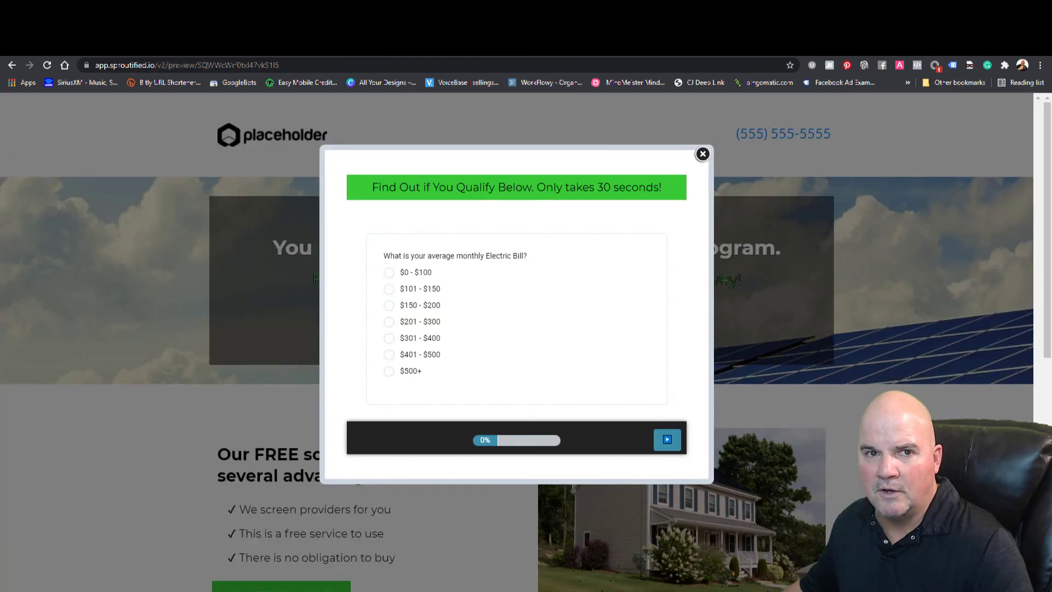
pyautogui.click(704, 155)
pyautogui.scroll(-5, 479, 366)
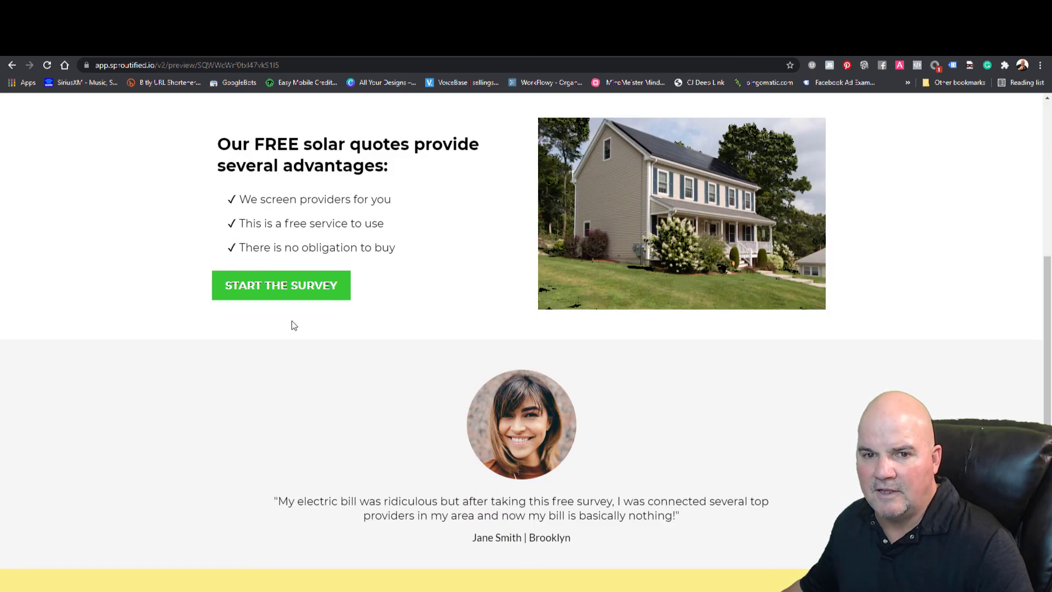
pyautogui.click(299, 296)
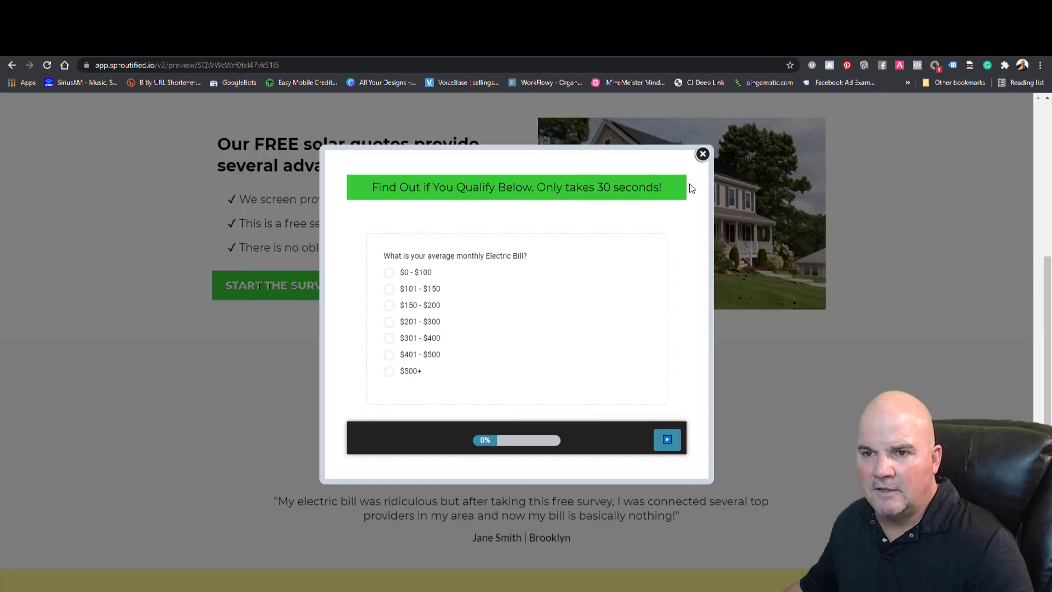
pyautogui.click(703, 155)
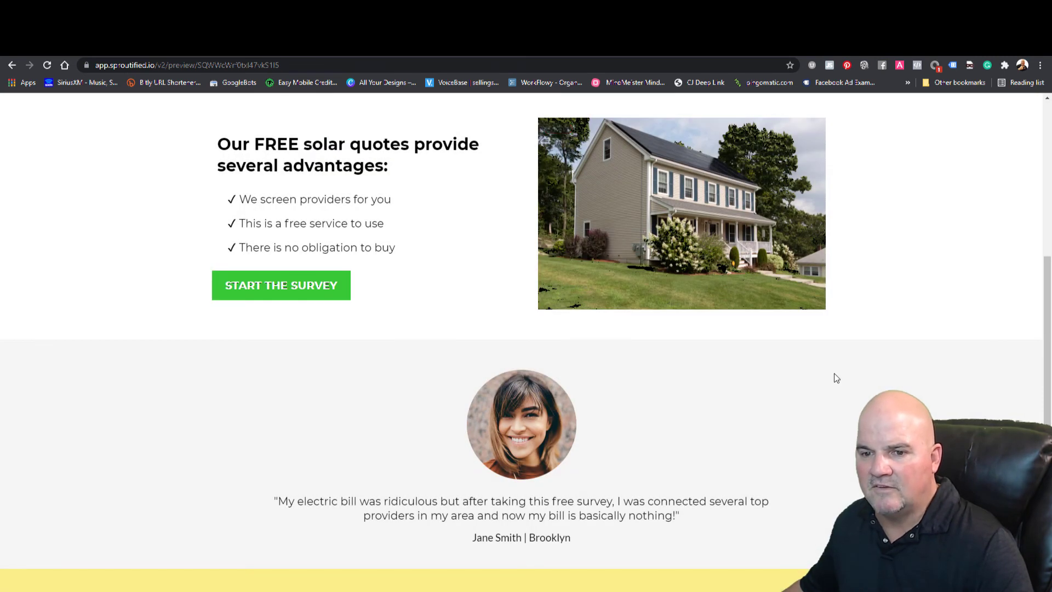
pyautogui.hotkey('ctrl', 'w')
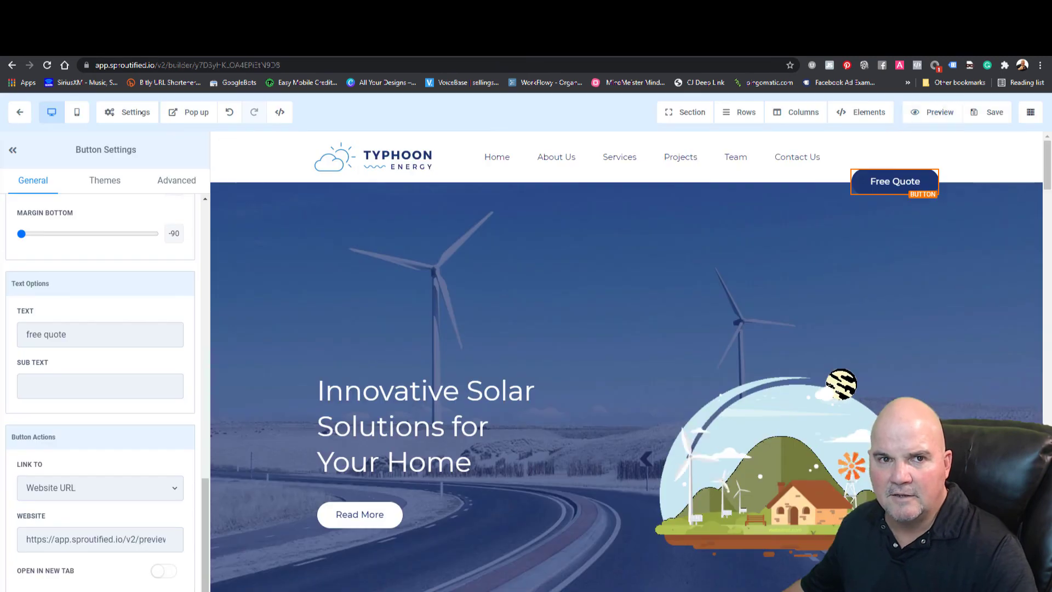
# Leave the builder, ignore the phone-number banner, and open the Marketing campaigns list
pyautogui.click(22, 121)
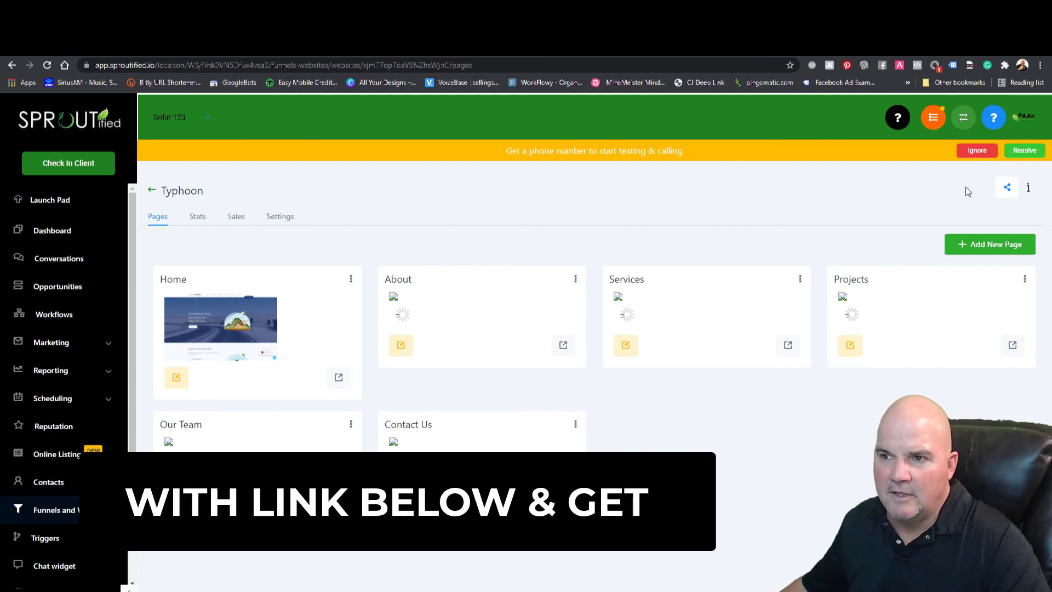
pyautogui.click(977, 154)
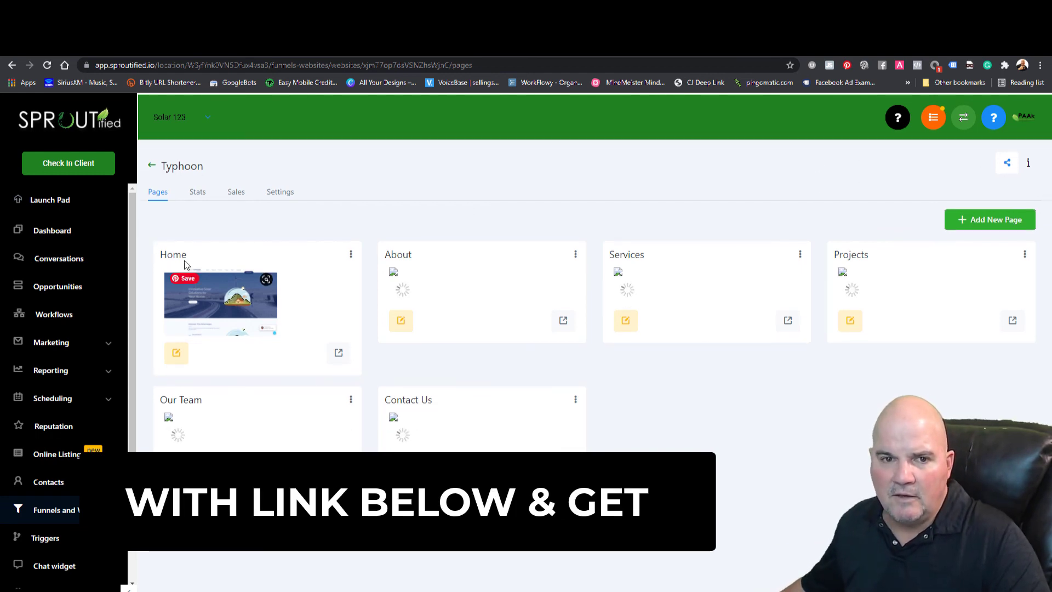
pyautogui.click(35, 346)
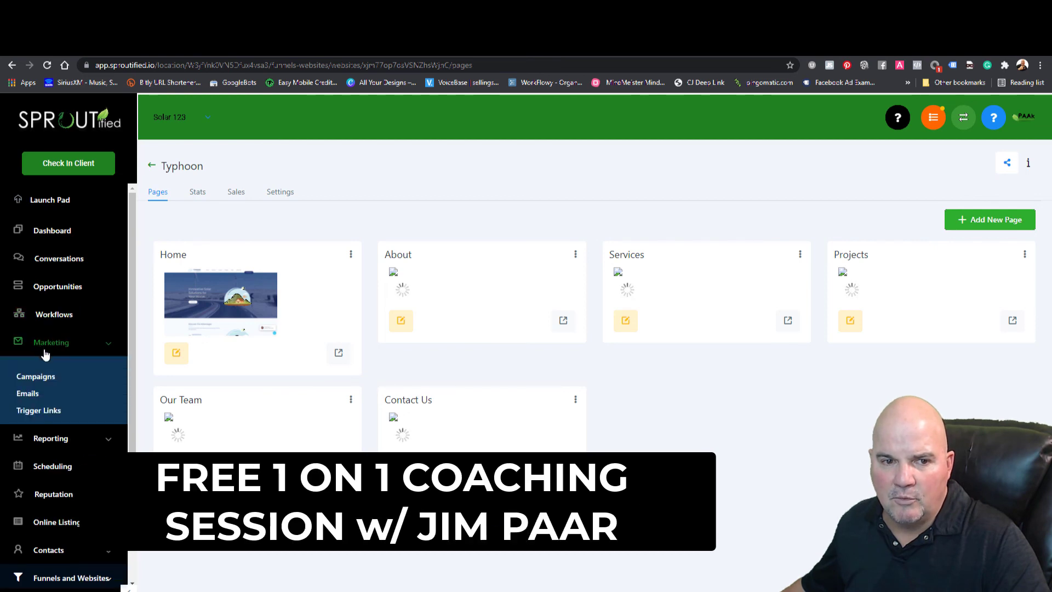
pyautogui.click(60, 378)
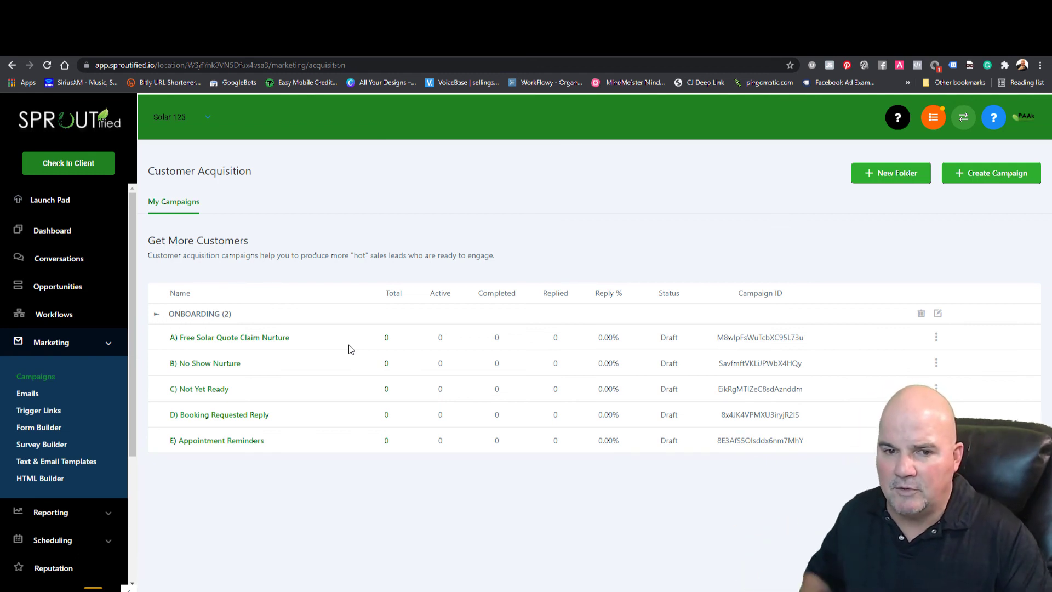
pyautogui.click(108, 344)
pyautogui.moveTo(132, 330); pyautogui.dragTo(136, 395)
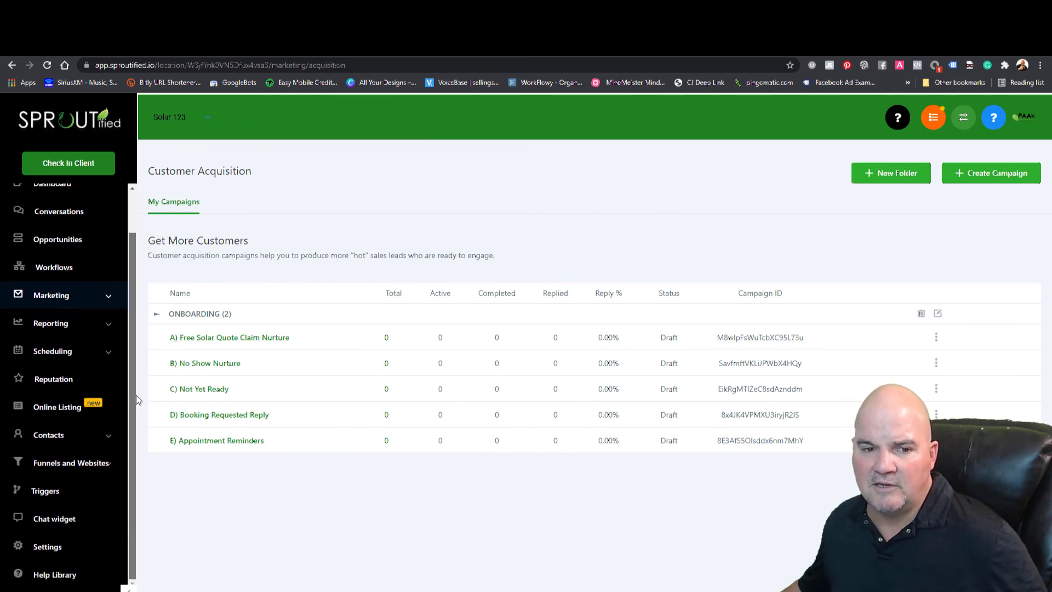